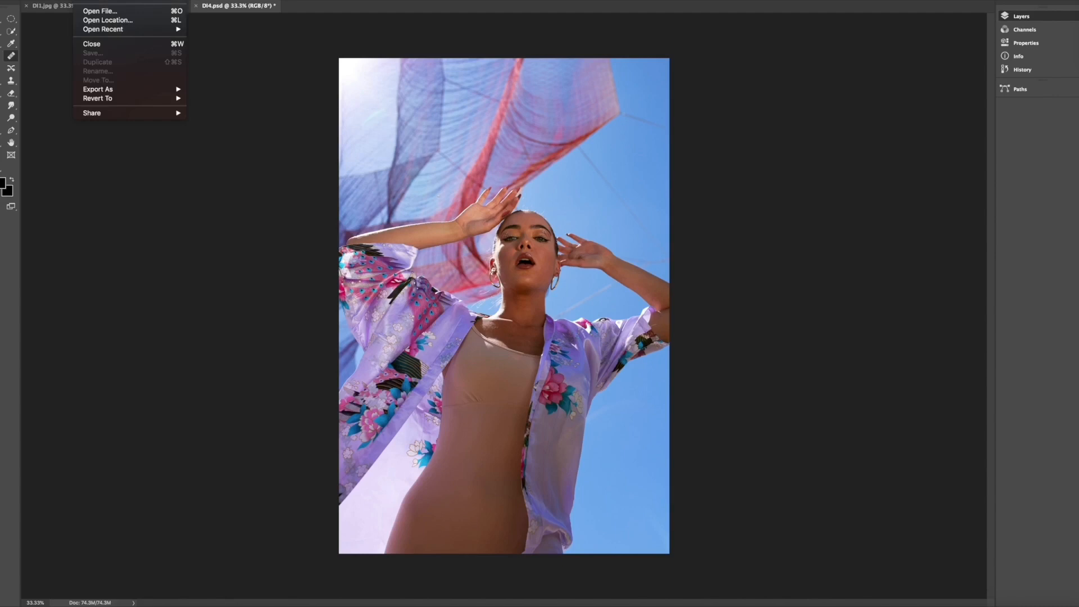
Display the layer stack and make two duplicates of the Background layer.
{"action": "key", "text": "F7"}
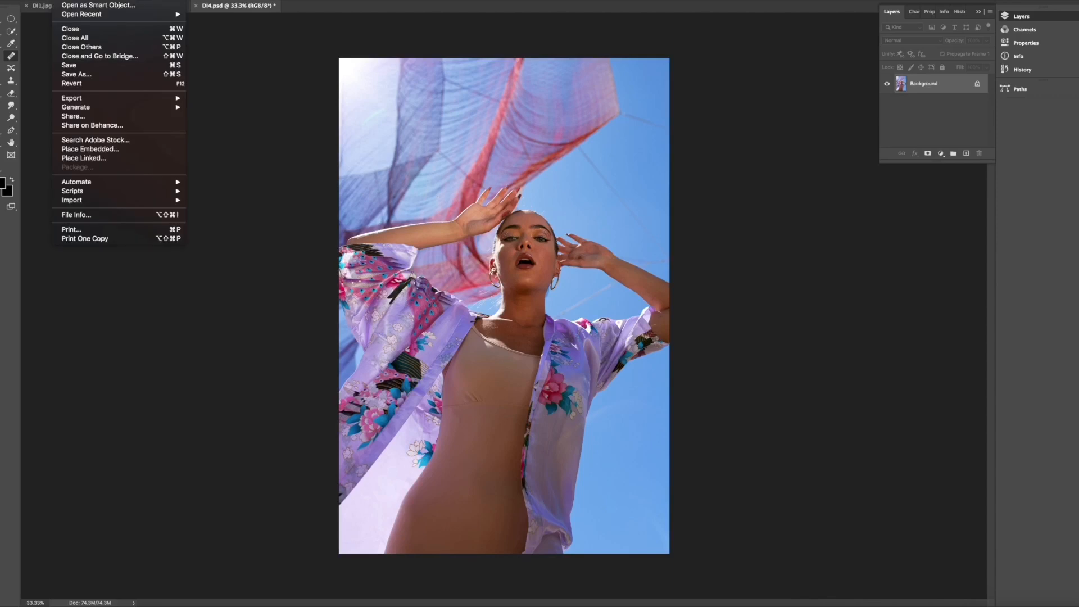
{"action": "key", "text": "Escape"}
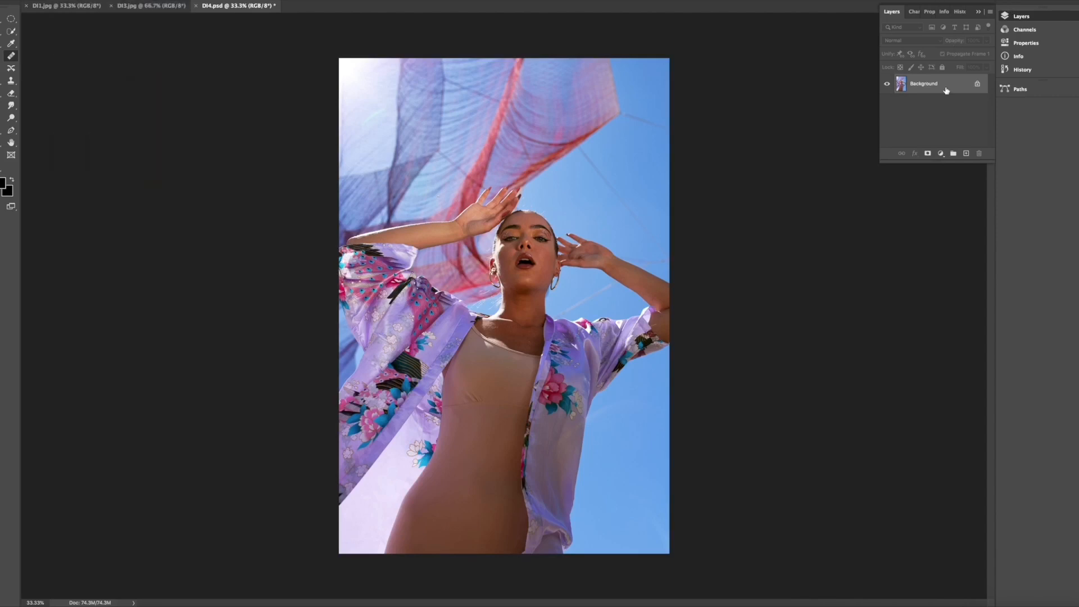
{"action": "left_click_drag", "start_coordinate": [965, 88], "coordinate": [973, 153]}
{"action": "left_click_drag", "start_coordinate": [955, 86], "coordinate": [966, 153]}
Rename the lower Background copy to "color".
{"action": "left_click", "coordinate": [971, 110]}
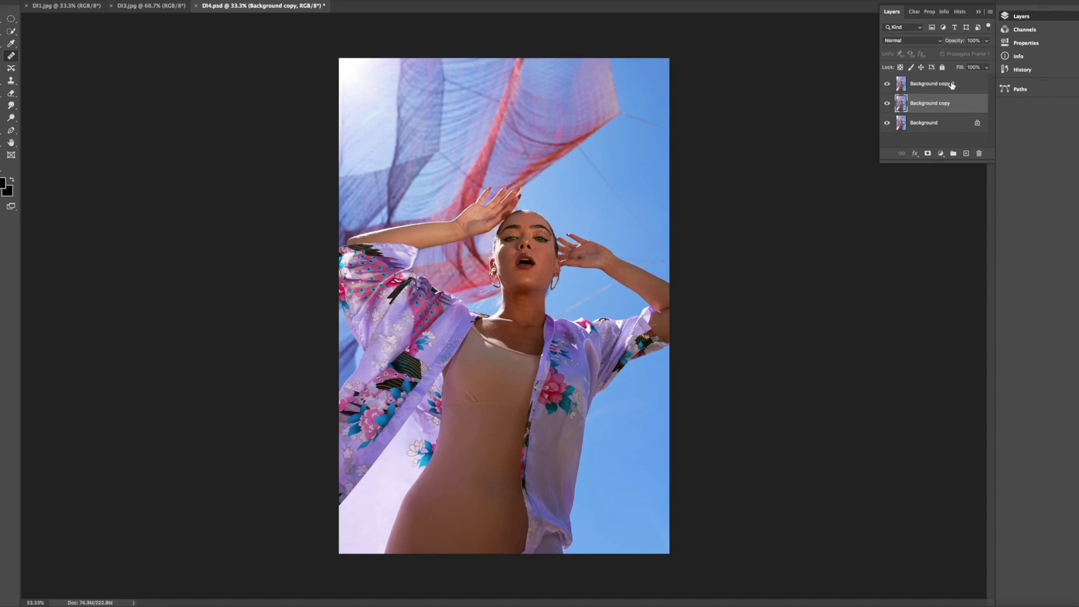
{"action": "double_click", "coordinate": [930, 105]}
{"action": "key", "text": "BackSpace"}
{"action": "type", "text": "color"}
{"action": "key", "text": "Return"}
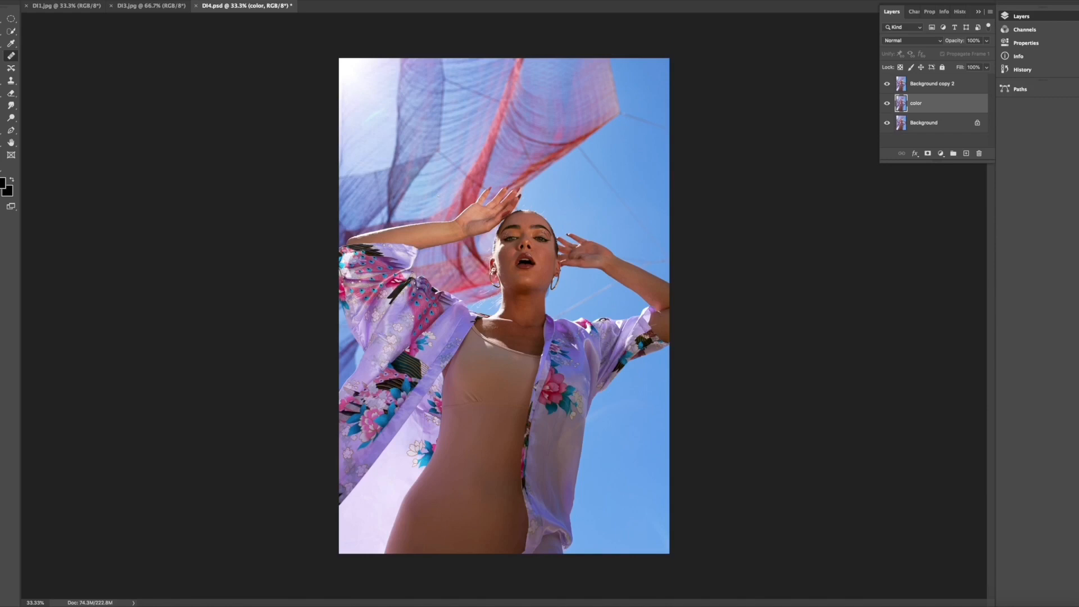
Rename the uppermost layer, Background copy 2, to "texture".
{"action": "left_click", "coordinate": [935, 88]}
{"action": "double_click", "coordinate": [935, 85]}
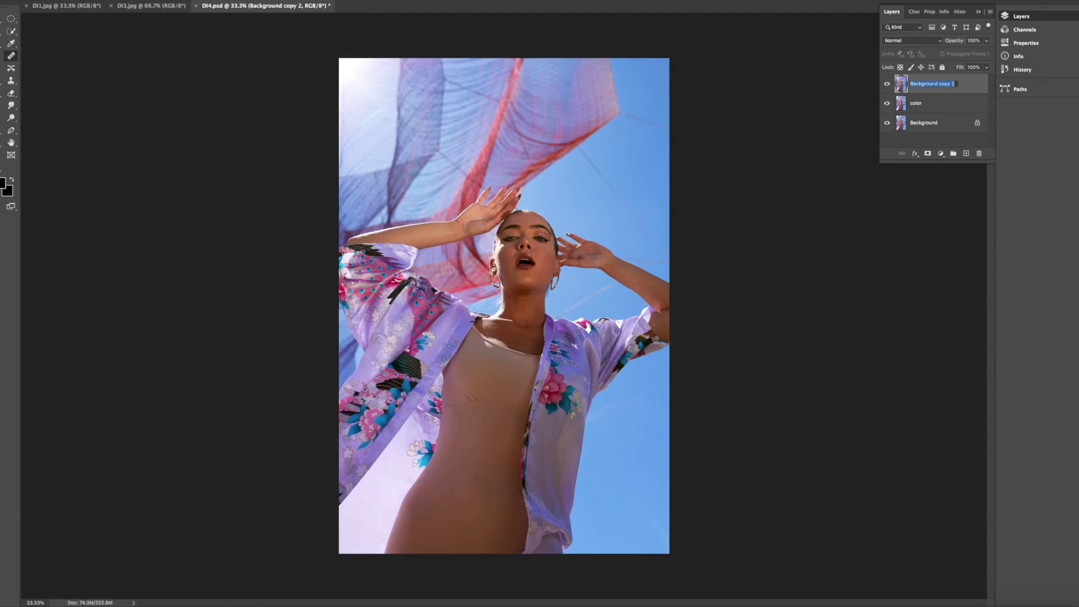
{"action": "key", "text": "BackSpace"}
{"action": "type", "text": "texture"}
{"action": "key", "text": "Return"}
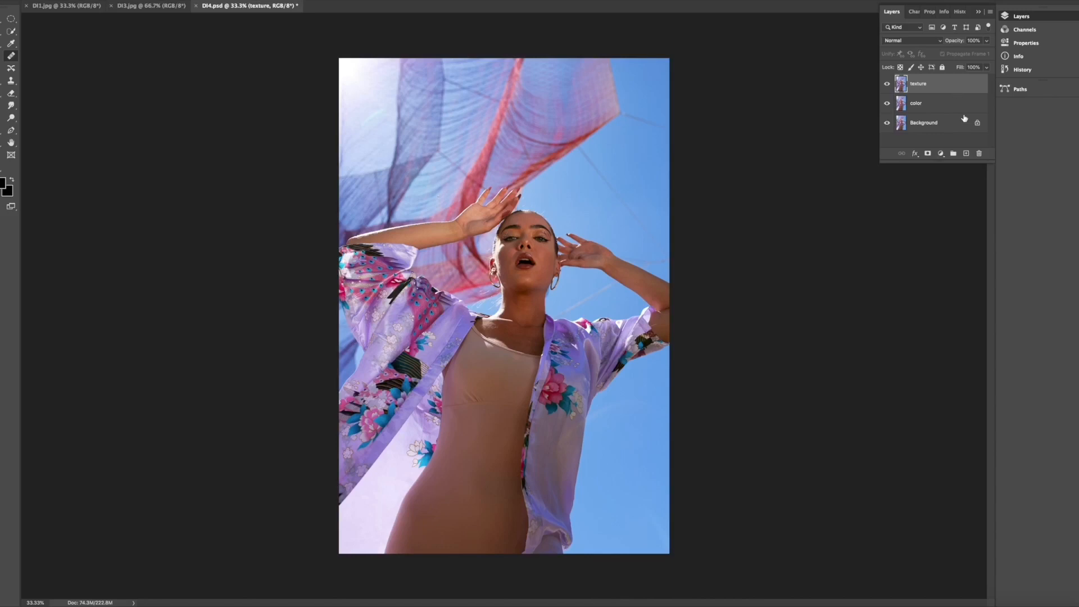
Apply a Gaussian Blur with a radius of 6.0 pixels to the color layer, checking the preview on the face.
{"action": "left_click", "coordinate": [957, 110]}
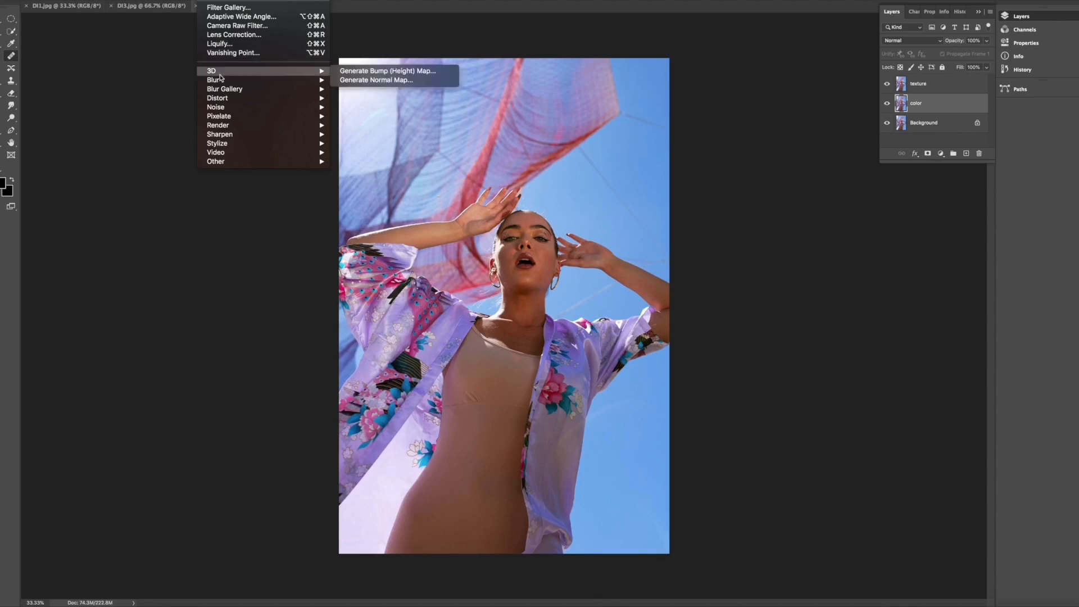
{"action": "mouse_move", "coordinate": [223, 81]}
{"action": "left_click", "coordinate": [362, 117]}
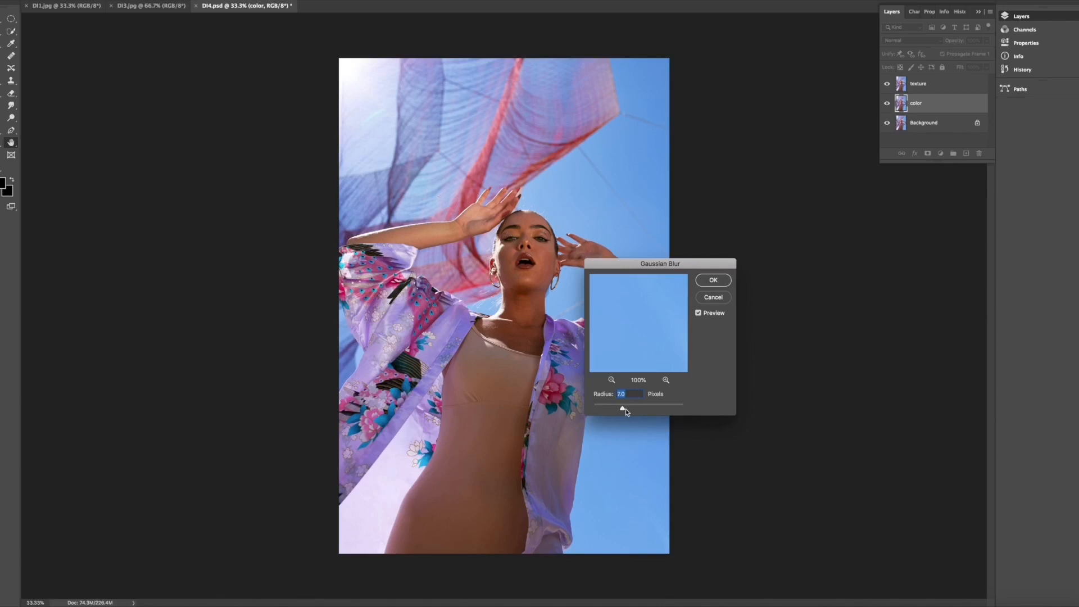
{"action": "left_click_drag", "start_coordinate": [624, 409], "coordinate": [674, 409]}
{"action": "left_click", "coordinate": [545, 242]}
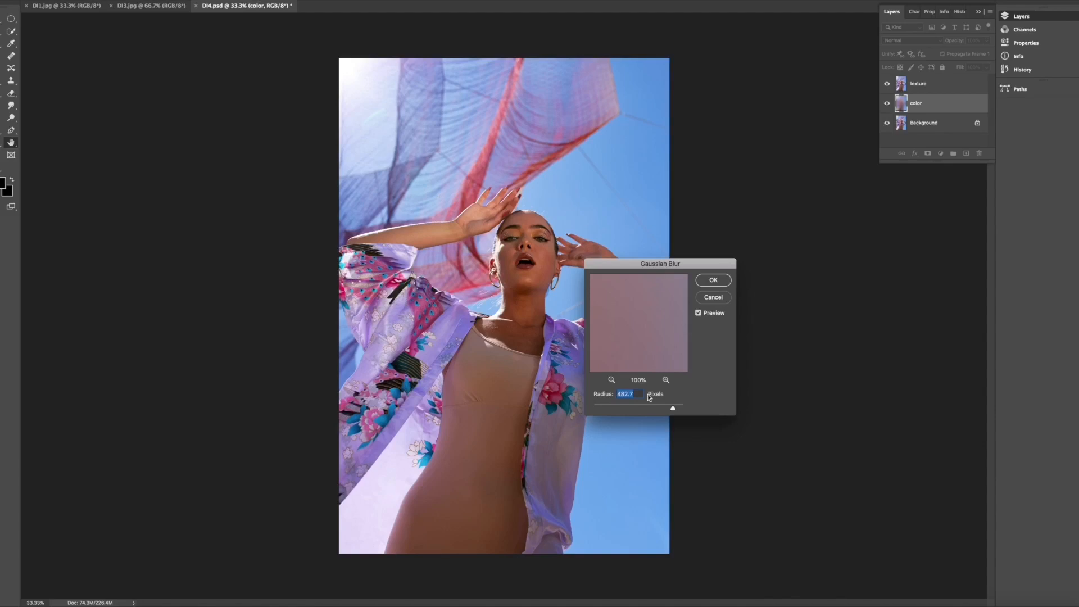
{"action": "type", "text": "6"}
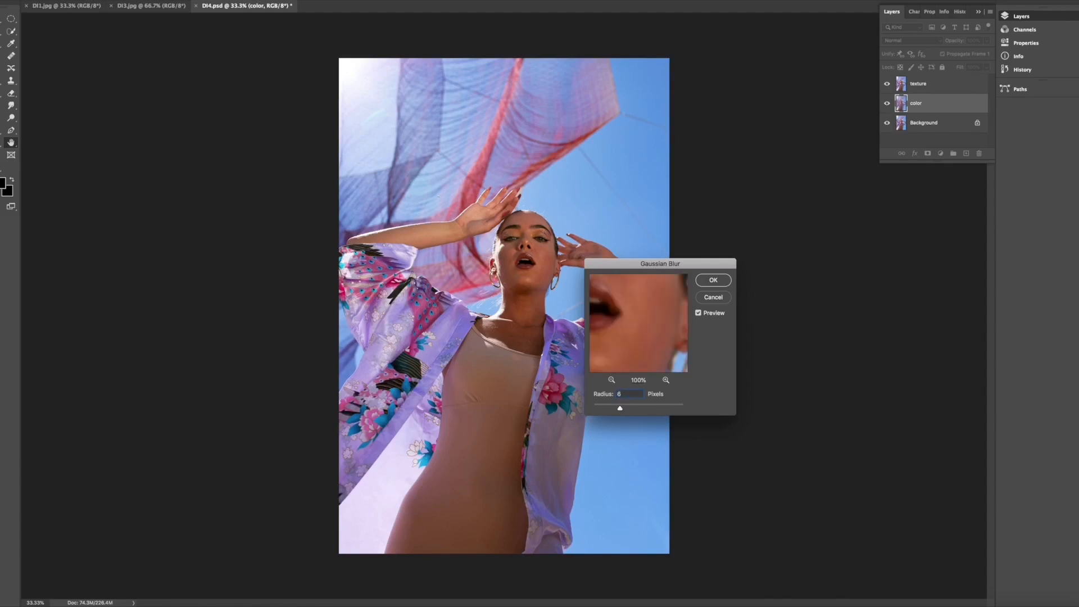
{"action": "mouse_move", "coordinate": [651, 306]}
{"action": "left_mouse_down"}
{"action": "mouse_move", "coordinate": [685, 374]}
{"action": "mouse_move", "coordinate": [657, 285]}
{"action": "mouse_move", "coordinate": [658, 319]}
{"action": "left_mouse_up"}
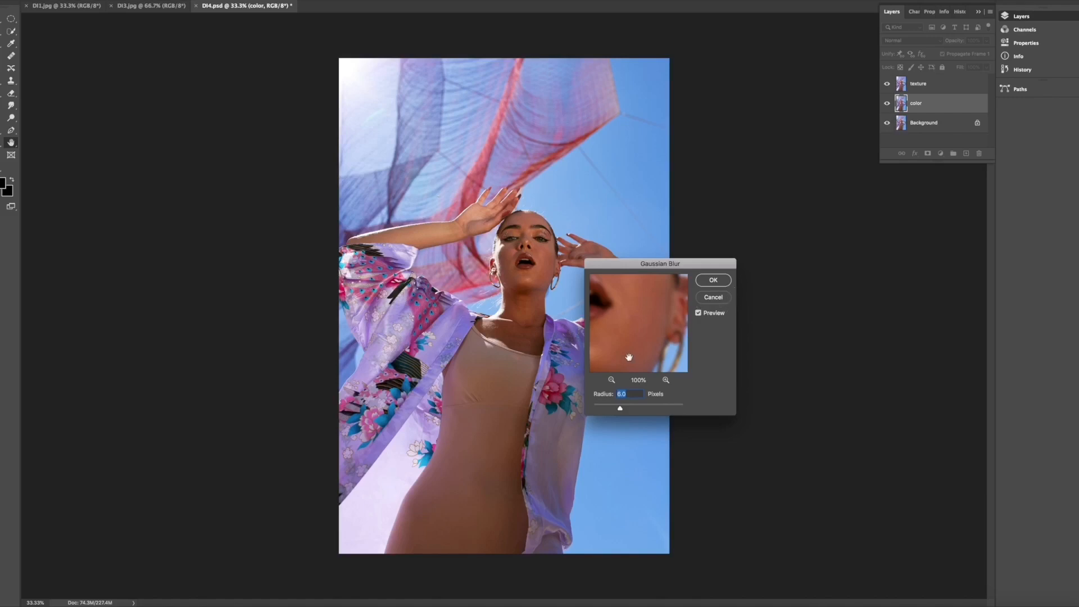
{"action": "mouse_move", "coordinate": [641, 325]}
{"action": "left_mouse_down"}
{"action": "mouse_move", "coordinate": [668, 337]}
{"action": "mouse_move", "coordinate": [648, 335]}
{"action": "mouse_move", "coordinate": [645, 316]}
{"action": "left_mouse_up"}
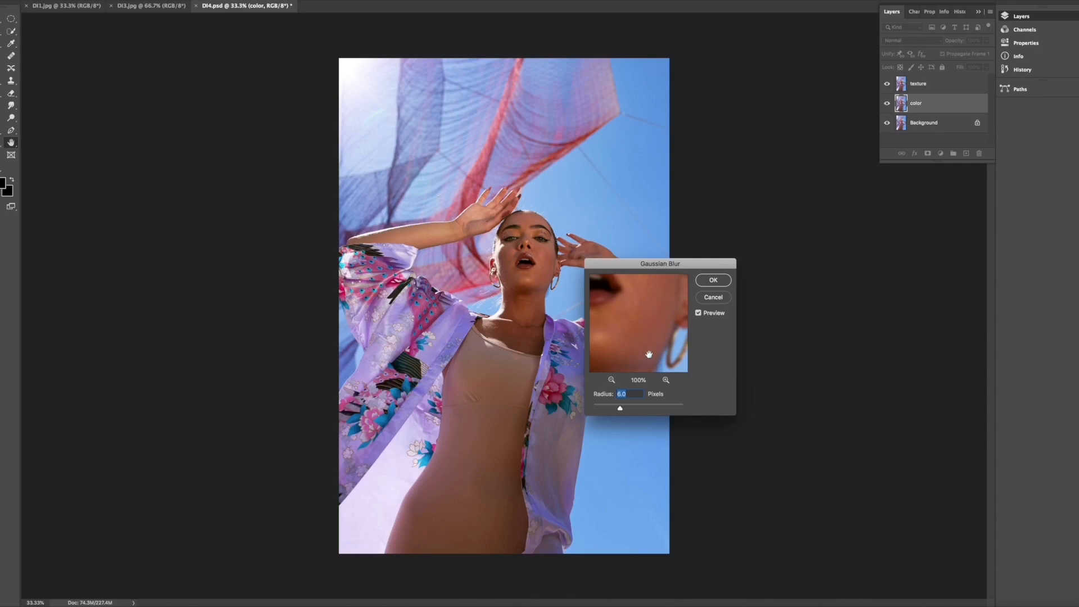
{"action": "left_click", "coordinate": [712, 281]}
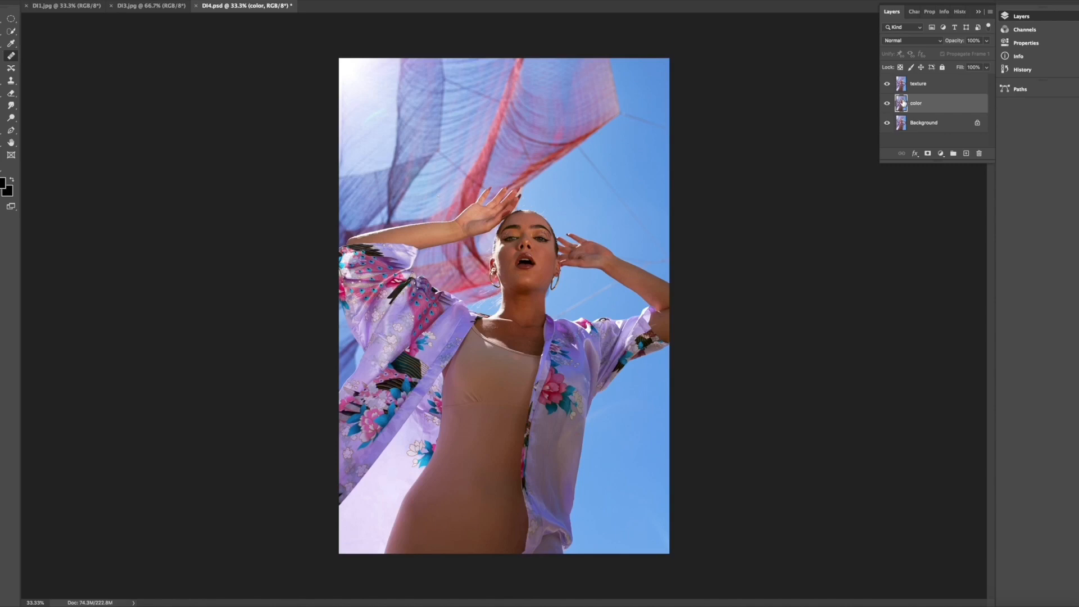
Use Apply Image on the texture layer with the color layer as source, RGB channel, Subtract blending, scale 2 and offset 128.
{"action": "left_click", "coordinate": [939, 85]}
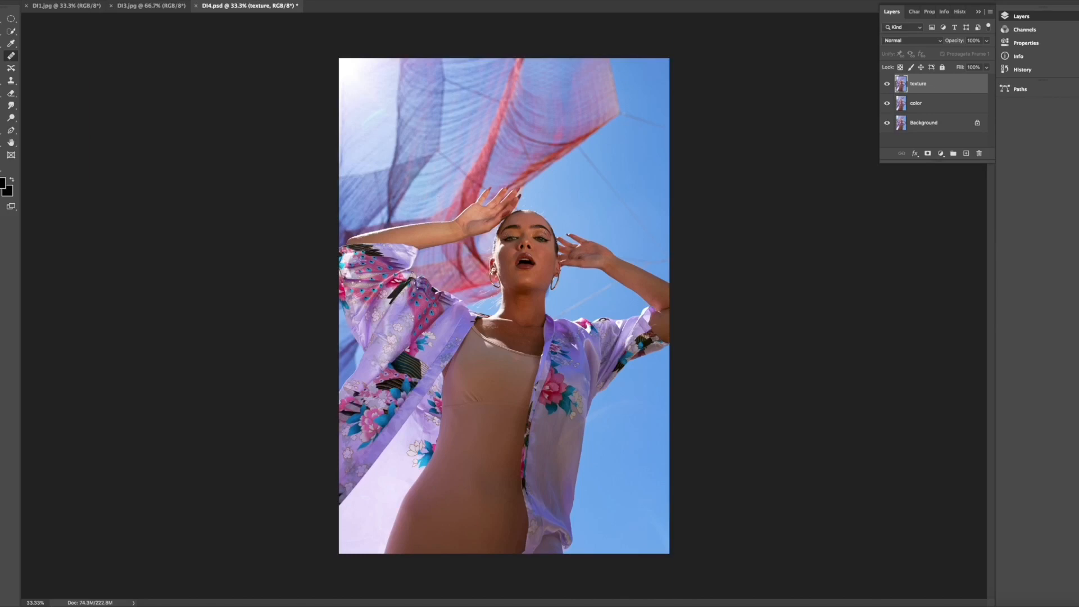
{"action": "left_click", "coordinate": [110, 0]}
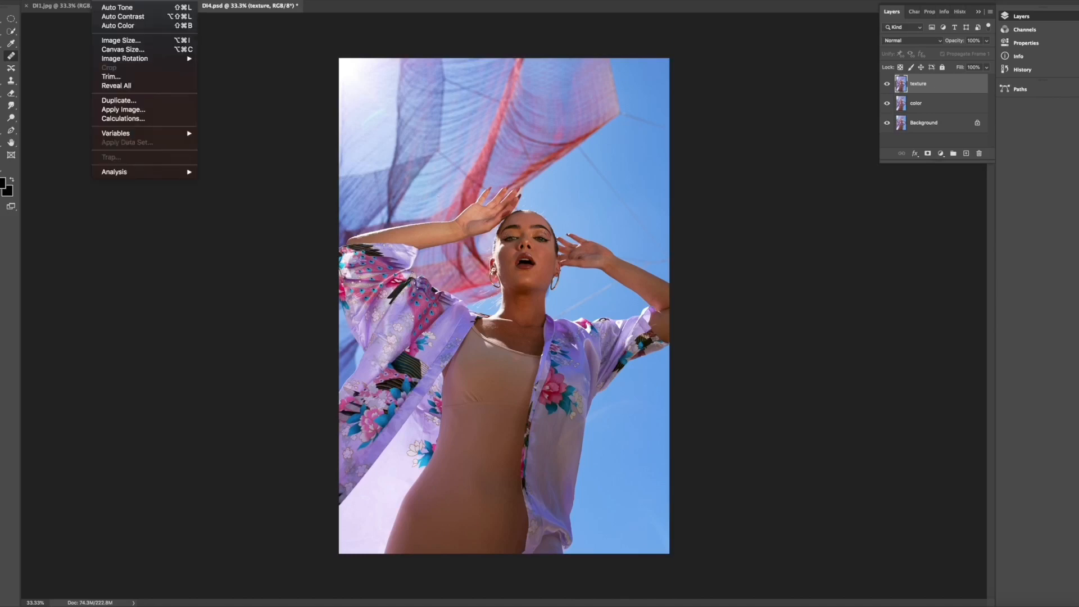
{"action": "left_click", "coordinate": [131, 110]}
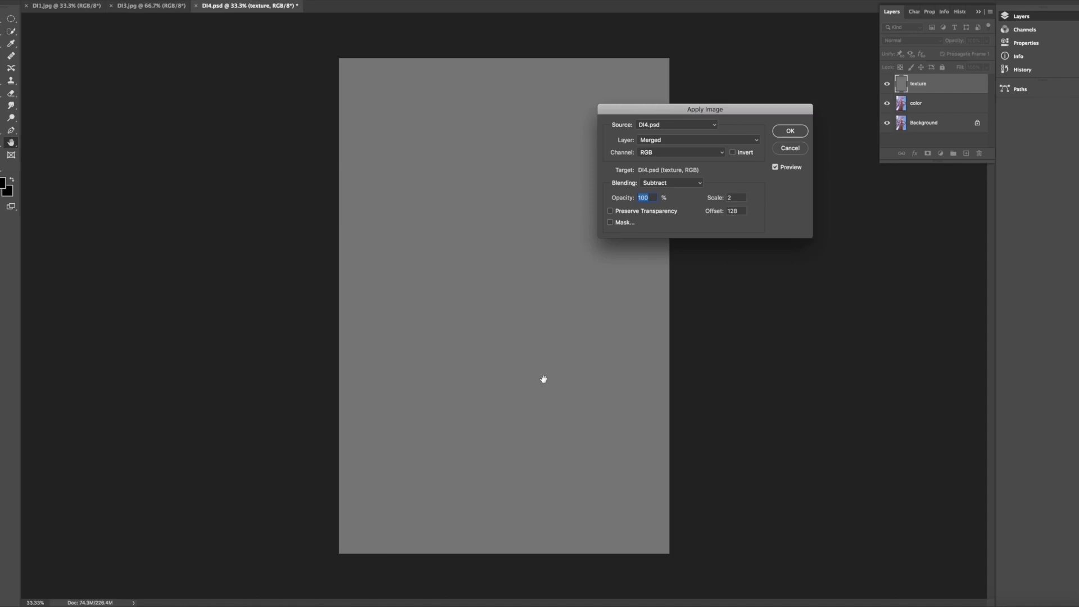
{"action": "left_click", "coordinate": [688, 145]}
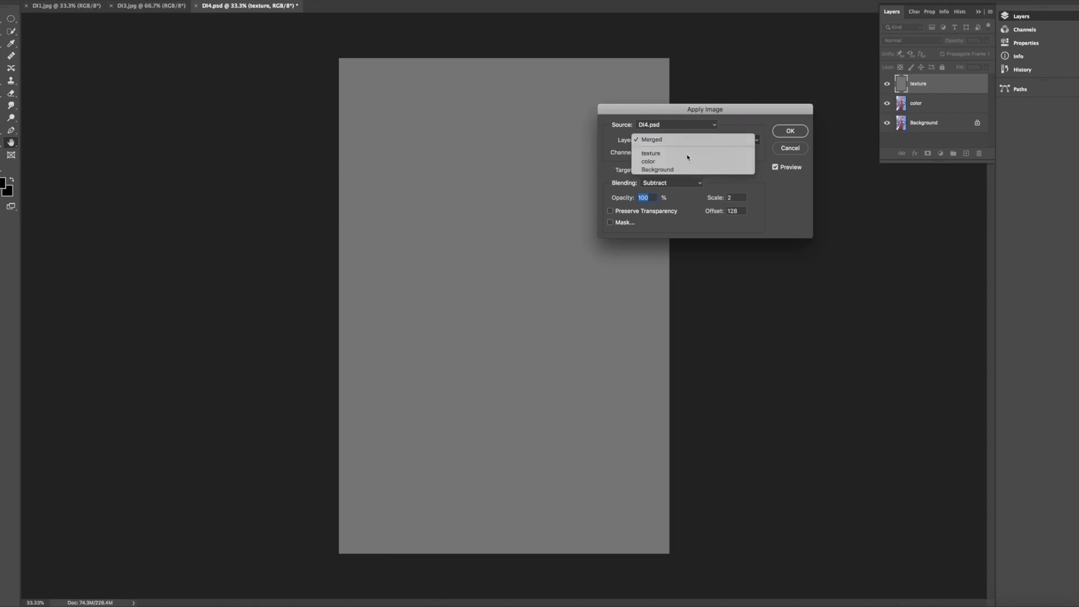
{"action": "left_click", "coordinate": [688, 140]}
{"action": "left_click", "coordinate": [674, 137]}
{"action": "left_click", "coordinate": [669, 162]}
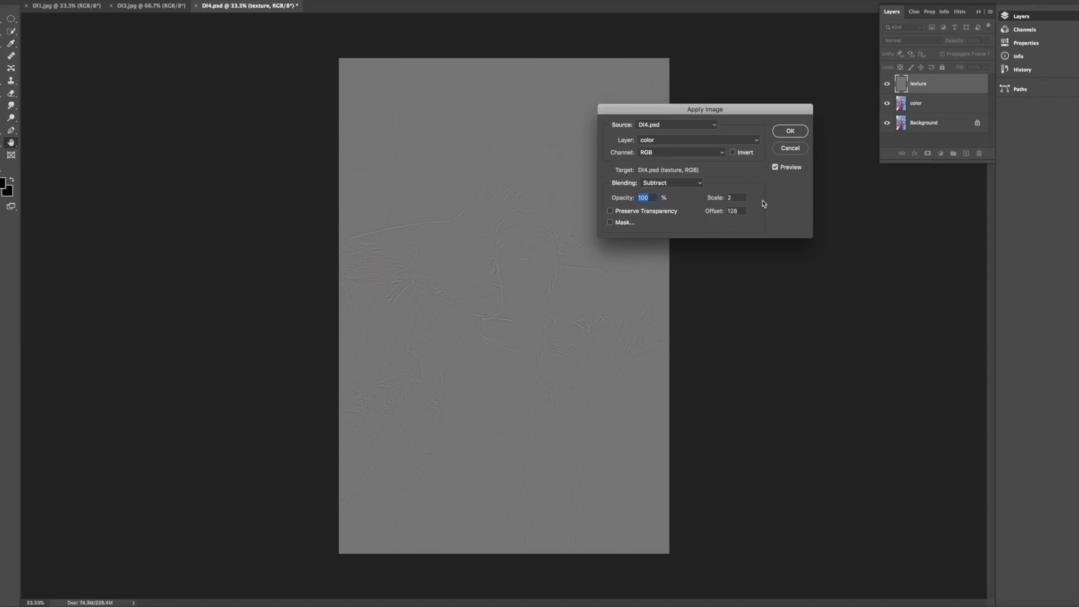
{"action": "left_click", "coordinate": [789, 132]}
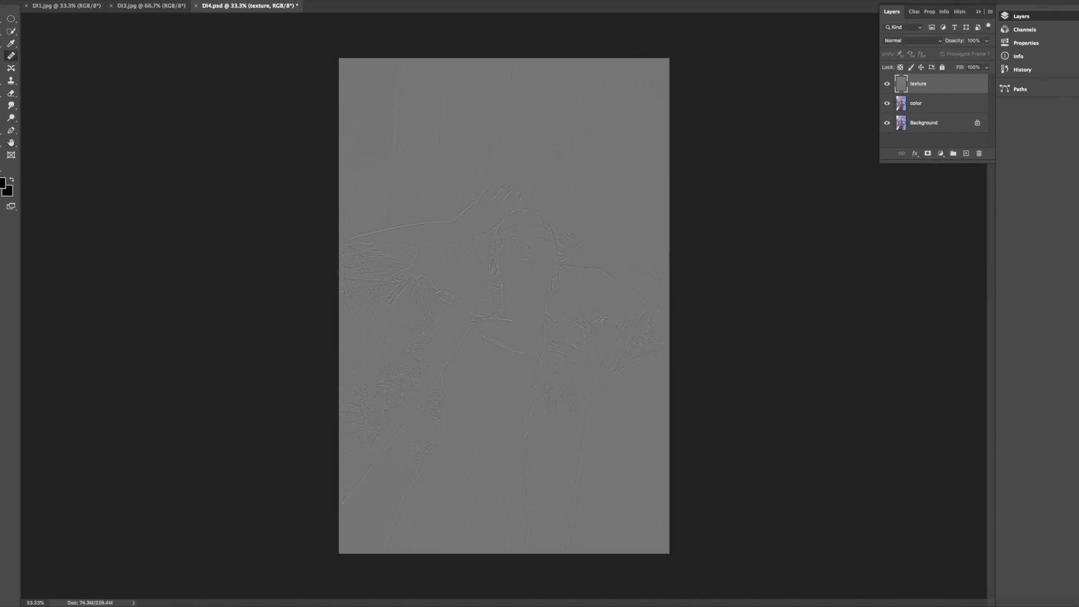
Set the texture layer's blend mode to Linear Light and make the color layer active.
{"action": "left_click", "coordinate": [921, 44]}
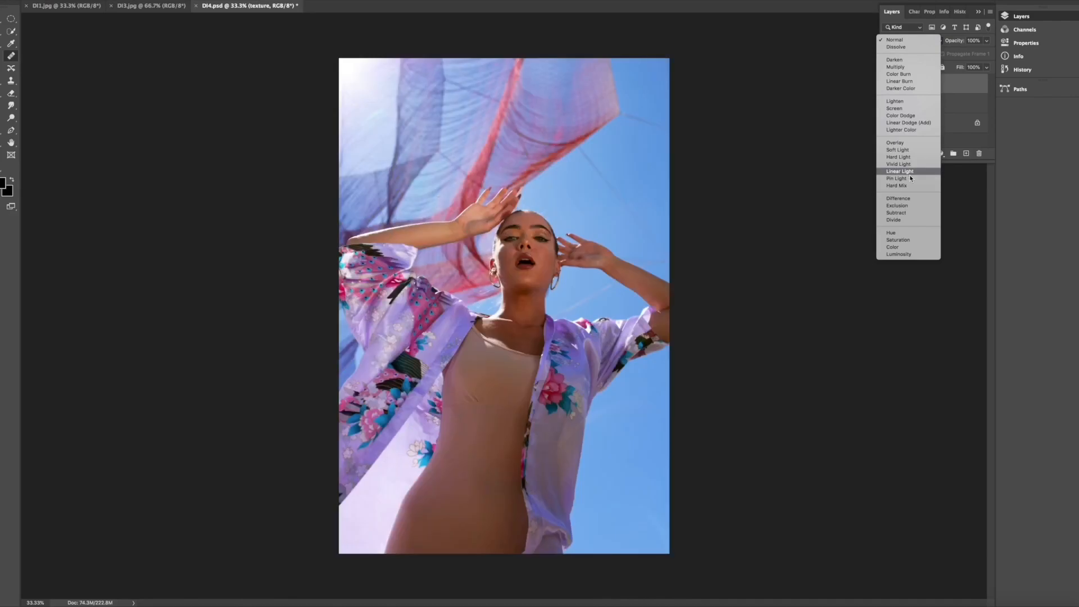
{"action": "left_click", "coordinate": [910, 173]}
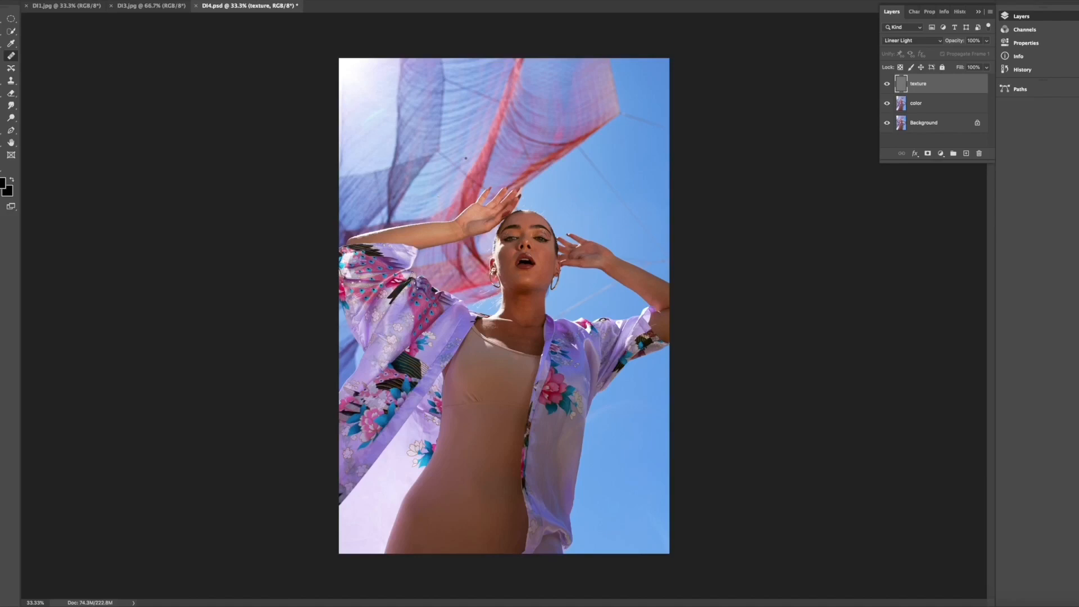
{"action": "left_click", "coordinate": [934, 106]}
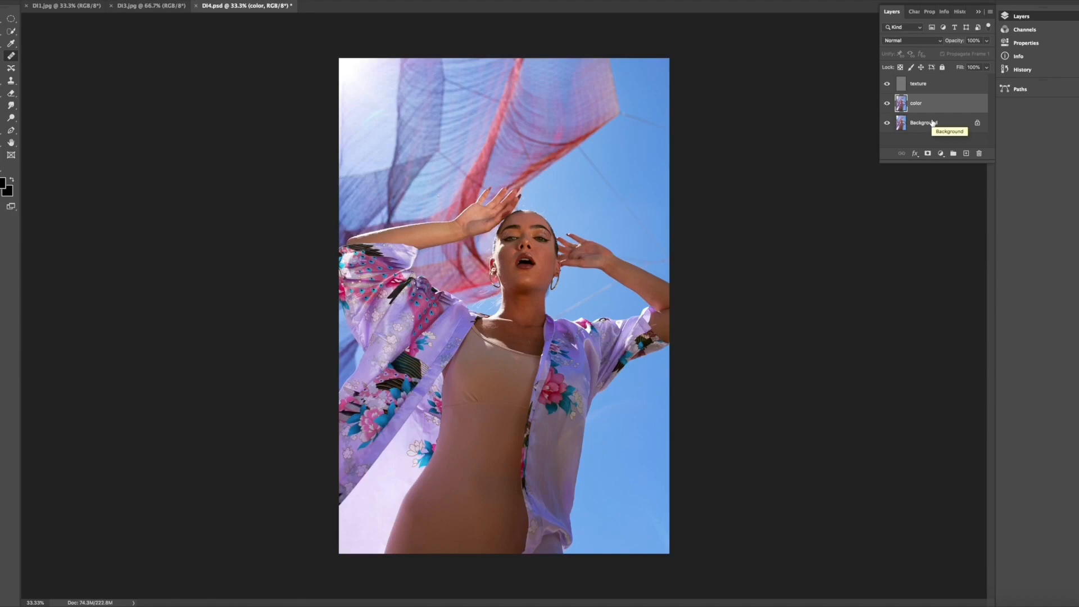
Compare the face with and without the texture layer, and leave the texture layer hidden.
{"action": "key", "text": "ctrl+plus"}
{"action": "key", "text": "ctrl+plus"}
{"action": "key", "text": "ctrl+plus"}
{"action": "key", "text": "ctrl+plus"}
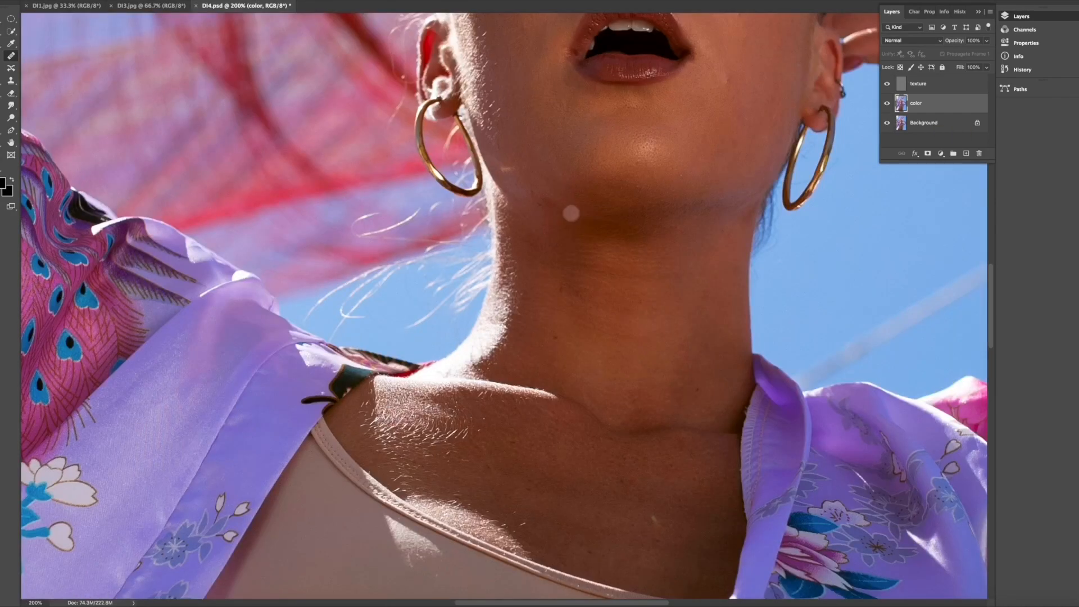
{"action": "scroll", "coordinate": [571, 212], "scroll_direction": "up", "scroll_amount": 5}
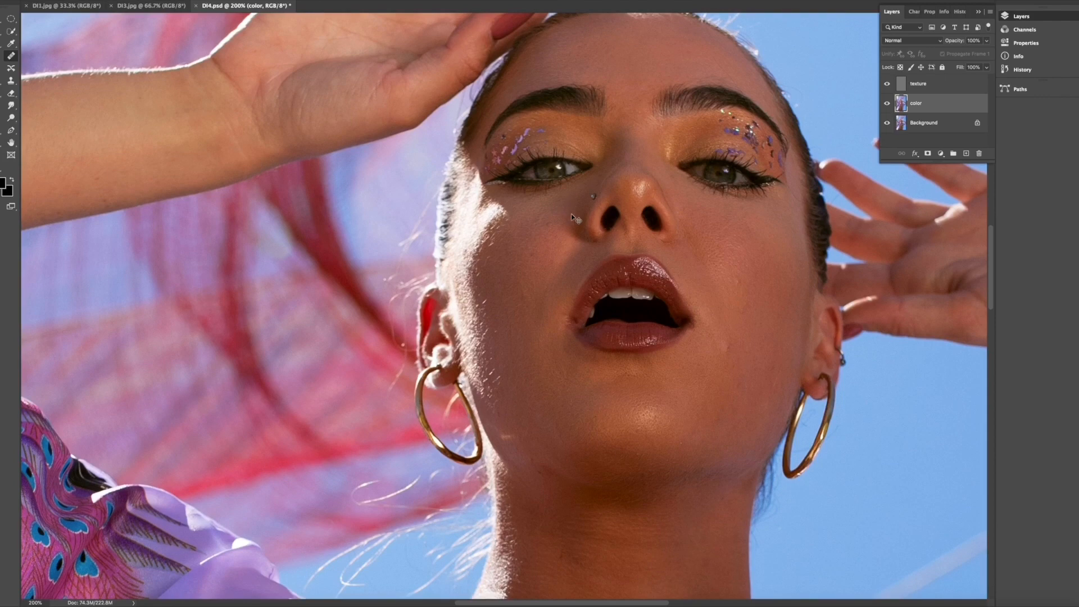
{"action": "key", "text": "super+minus"}
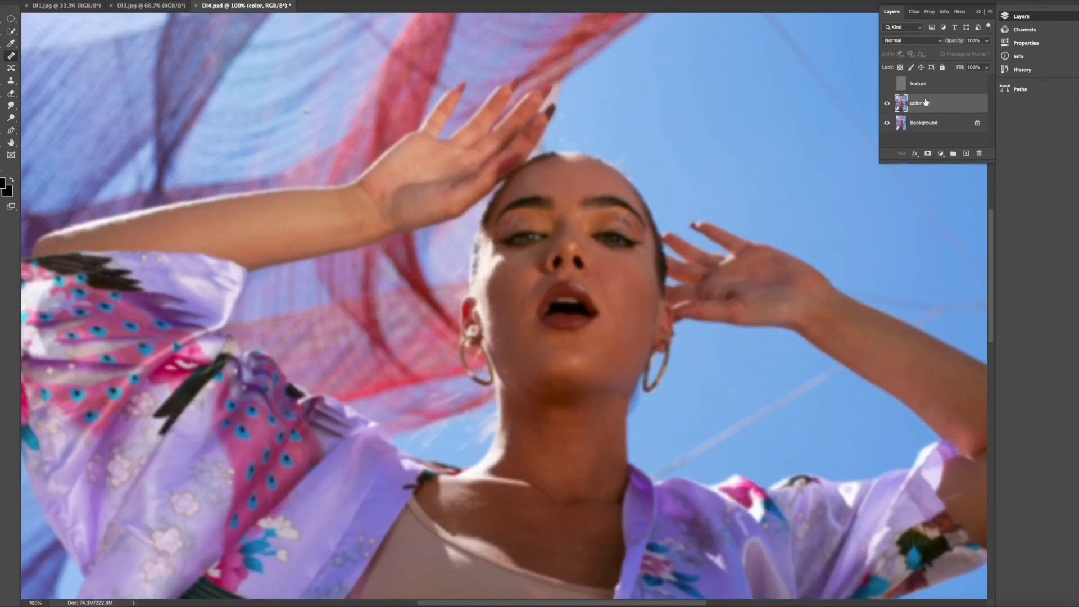
{"action": "left_click", "coordinate": [888, 85]}
{"action": "left_click", "coordinate": [888, 85]}
{"action": "left_click", "coordinate": [888, 86]}
{"action": "left_click", "coordinate": [888, 85]}
{"action": "left_click", "coordinate": [888, 85]}
{"action": "scroll", "coordinate": [714, 318], "scroll_direction": "down", "scroll_amount": 2}
{"action": "scroll", "coordinate": [714, 318], "scroll_direction": "right", "scroll_amount": 2}
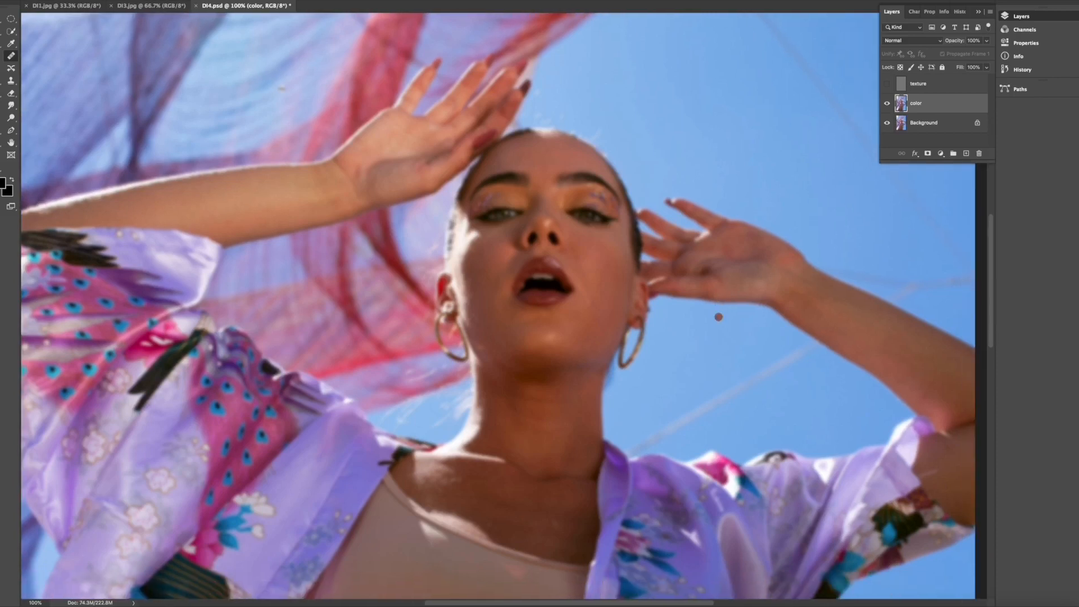
Choose the Healing Brush and make its brush size slightly larger.
{"action": "key", "text": "ctrl+plus"}
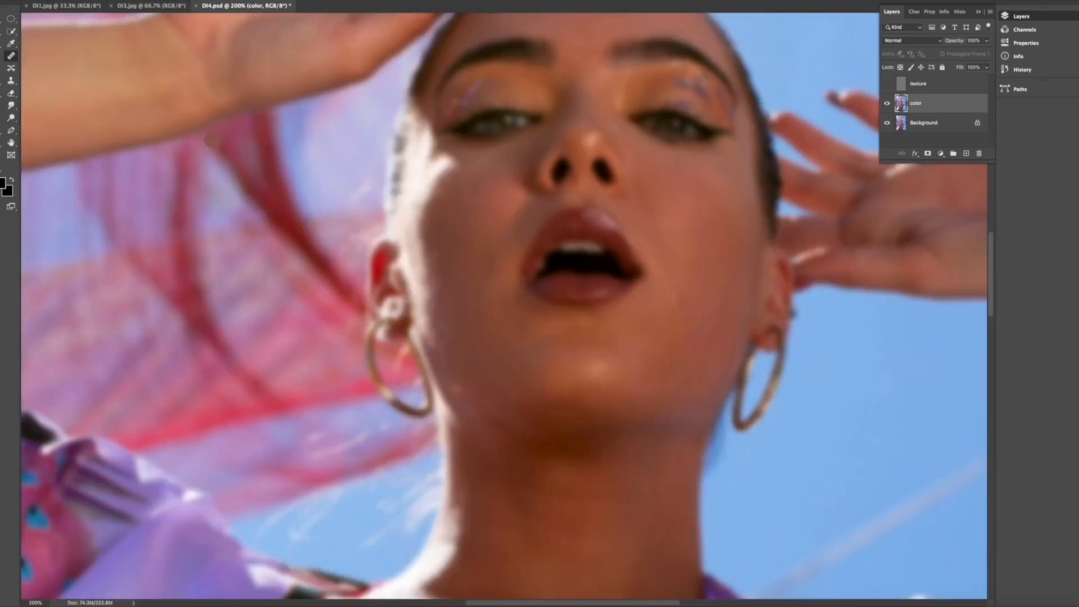
{"action": "left_click", "coordinate": [11, 56]}
{"action": "left_click", "coordinate": [56, 1]}
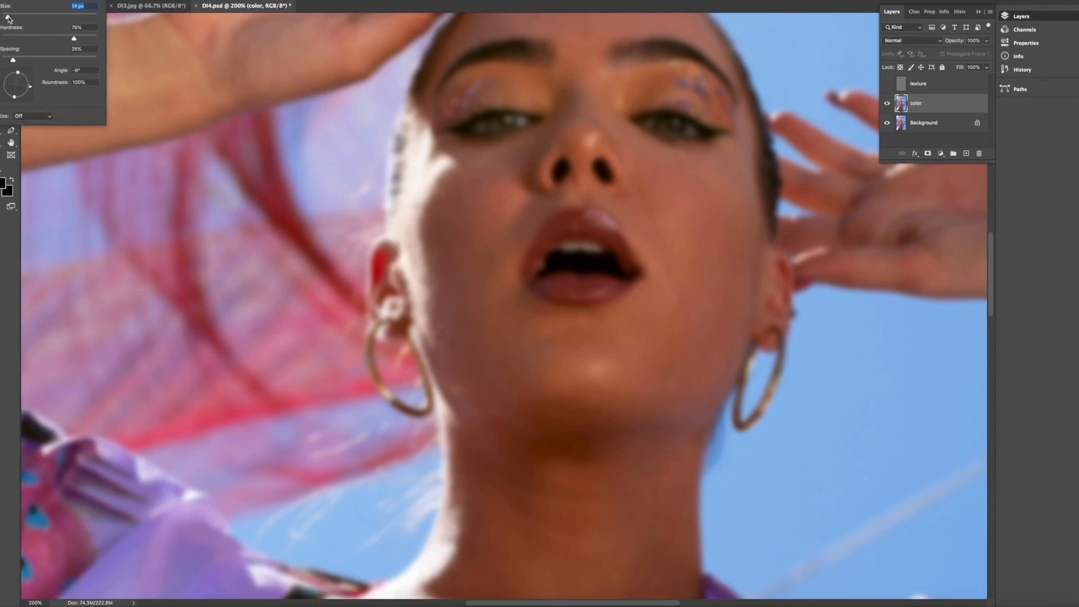
{"action": "left_click_drag", "start_coordinate": [7, 18], "coordinate": [11, 17]}
Heal uneven tones on the woman's left cheek in the blurred color layer, sampling clean skin near the jaw.
{"action": "key", "text": "super+0"}
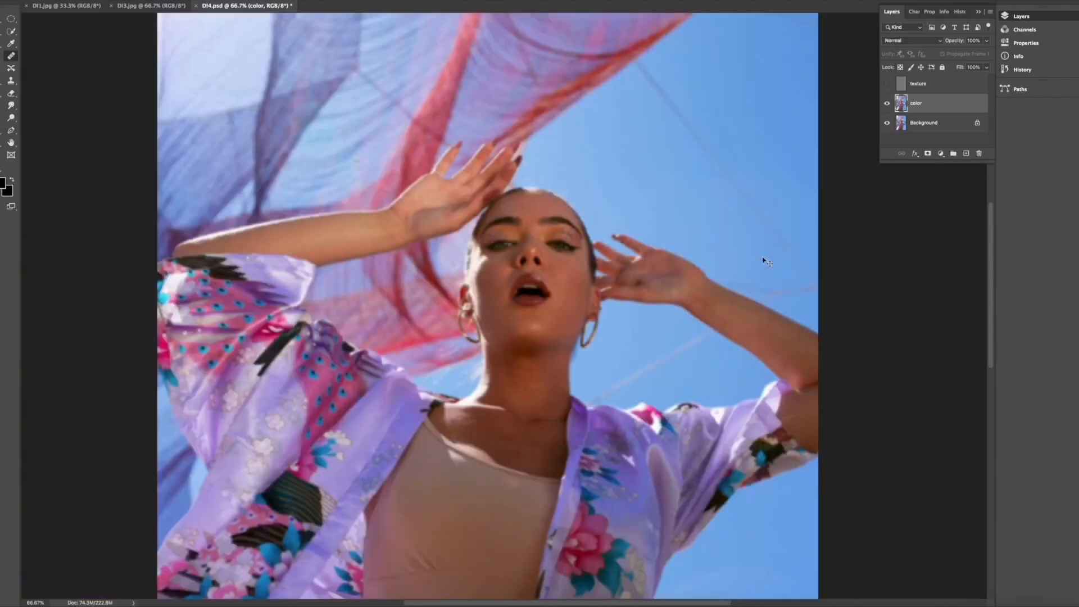
{"action": "key", "text": "super+plus"}
{"action": "key", "text": "super+plus"}
{"action": "key", "text": "super+plus"}
{"action": "key", "text": "super+minus"}
{"action": "key", "text": "super+minus"}
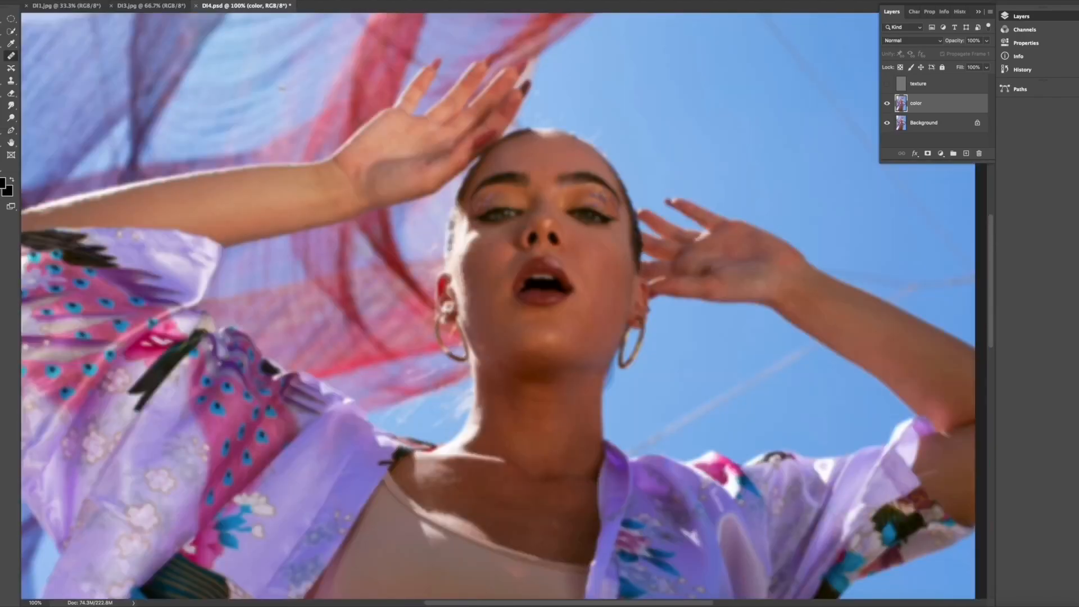
{"action": "left_click", "coordinate": [598, 268]}
{"action": "left_click", "coordinate": [598, 324], "text": "alt"}
{"action": "left_click", "coordinate": [598, 344]}
{"action": "scroll", "coordinate": [675, 332], "scroll_direction": "down", "scroll_amount": 1}
{"action": "scroll", "coordinate": [675, 332], "scroll_direction": "left", "scroll_amount": 1}
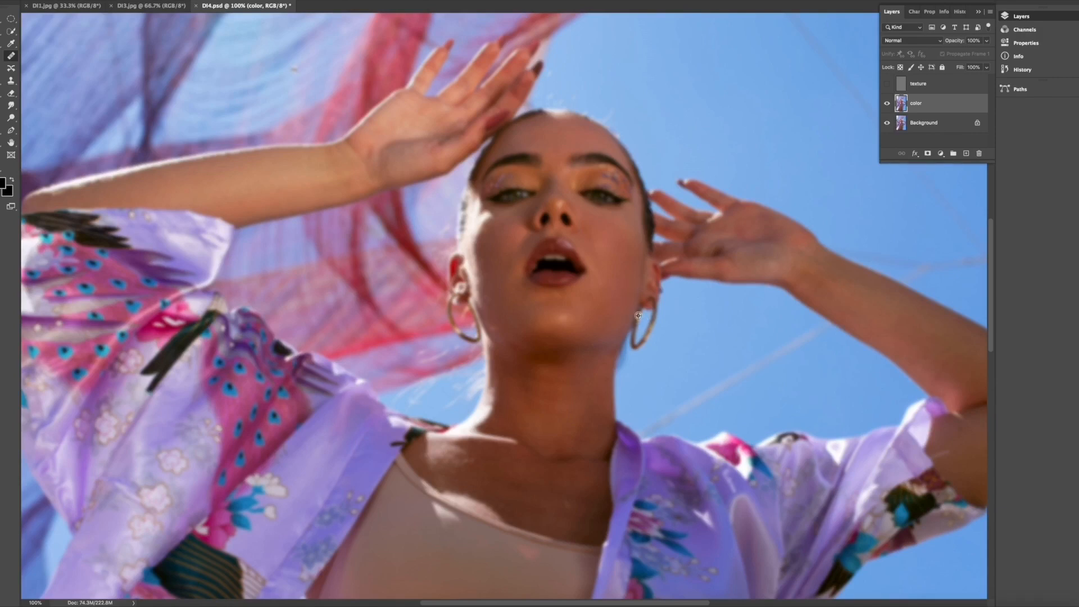
Smooth the blotchy transitions on the outer left cheek and beside the mouth with sampled Healing Brush strokes on the color layer.
{"action": "left_click_drag", "start_coordinate": [610, 307], "coordinate": [613, 298]}
{"action": "left_click_drag", "start_coordinate": [611, 302], "coordinate": [618, 292]}
{"action": "left_click", "coordinate": [626, 290]}
{"action": "left_click", "coordinate": [616, 271], "text": "alt"}
{"action": "left_click_drag", "start_coordinate": [624, 257], "coordinate": [625, 269]}
{"action": "left_click", "coordinate": [644, 289], "text": "alt"}
{"action": "mouse_move", "coordinate": [617, 284]}
{"action": "left_mouse_down"}
{"action": "mouse_move", "coordinate": [620, 300]}
{"action": "mouse_move", "coordinate": [650, 282]}
{"action": "mouse_move", "coordinate": [658, 291]}
{"action": "mouse_move", "coordinate": [608, 286]}
{"action": "mouse_move", "coordinate": [618, 294]}
{"action": "mouse_move", "coordinate": [615, 272]}
{"action": "mouse_move", "coordinate": [600, 285]}
{"action": "mouse_move", "coordinate": [624, 303]}
{"action": "left_mouse_up"}
{"action": "left_click", "coordinate": [624, 281]}
{"action": "left_click", "coordinate": [615, 280], "text": "alt"}
{"action": "left_click", "coordinate": [639, 292], "text": "alt"}
{"action": "left_click", "coordinate": [625, 279], "text": "alt"}
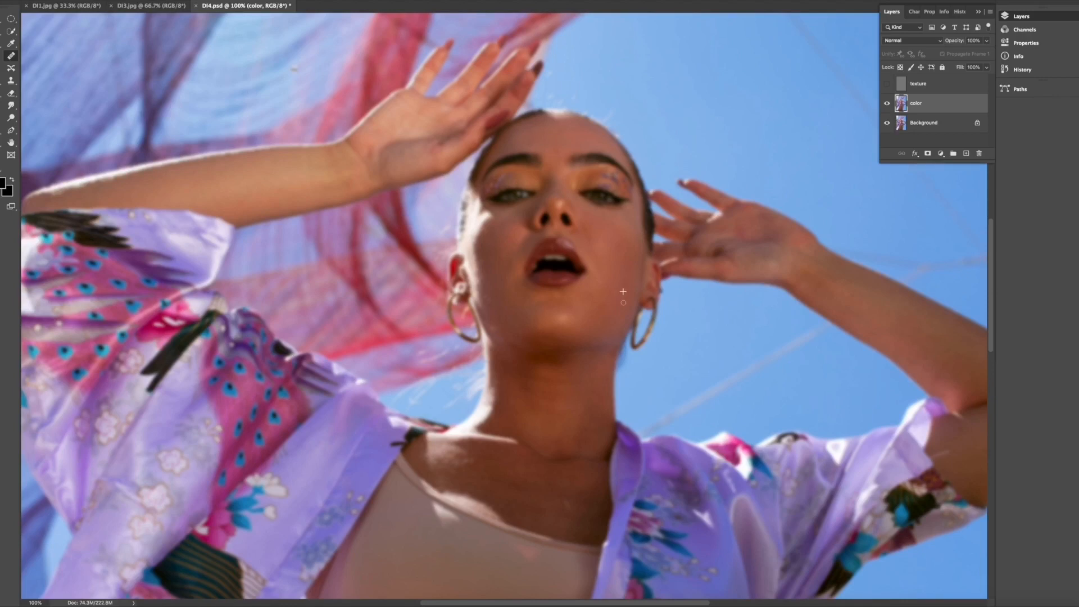
{"action": "left_click", "coordinate": [513, 307], "text": "alt"}
{"action": "left_click_drag", "start_coordinate": [520, 291], "coordinate": [520, 290]}
Show the texture layer again and heal the remaining uneven tones on her left cheek in the color layer.
{"action": "left_click", "coordinate": [888, 84]}
{"action": "left_click", "coordinate": [887, 85]}
{"action": "left_click", "coordinate": [888, 85]}
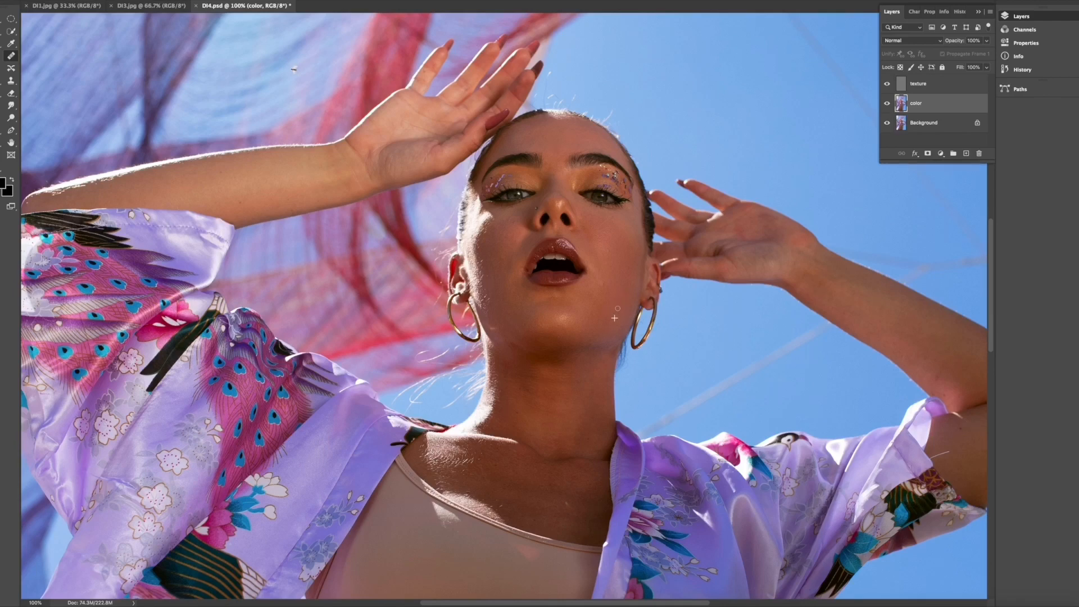
{"action": "left_click", "coordinate": [630, 274], "text": "alt"}
{"action": "left_click", "coordinate": [635, 271], "text": "alt"}
{"action": "left_click", "coordinate": [610, 265]}
View the photo's original state through the DI4.psd snapshot in the document history.
{"action": "left_click", "coordinate": [1023, 69]}
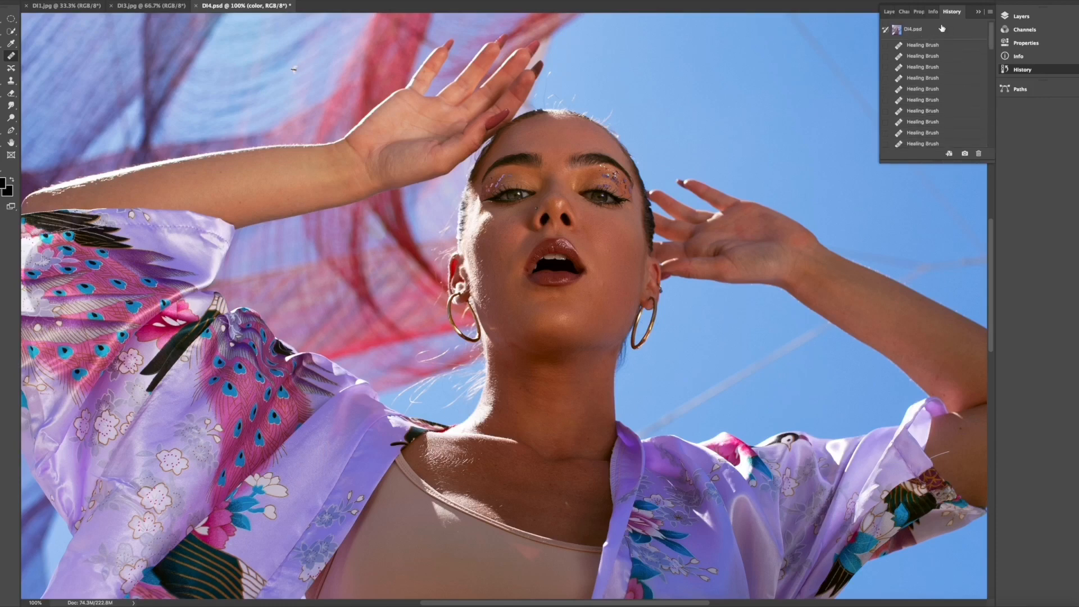
{"action": "left_click", "coordinate": [943, 29]}
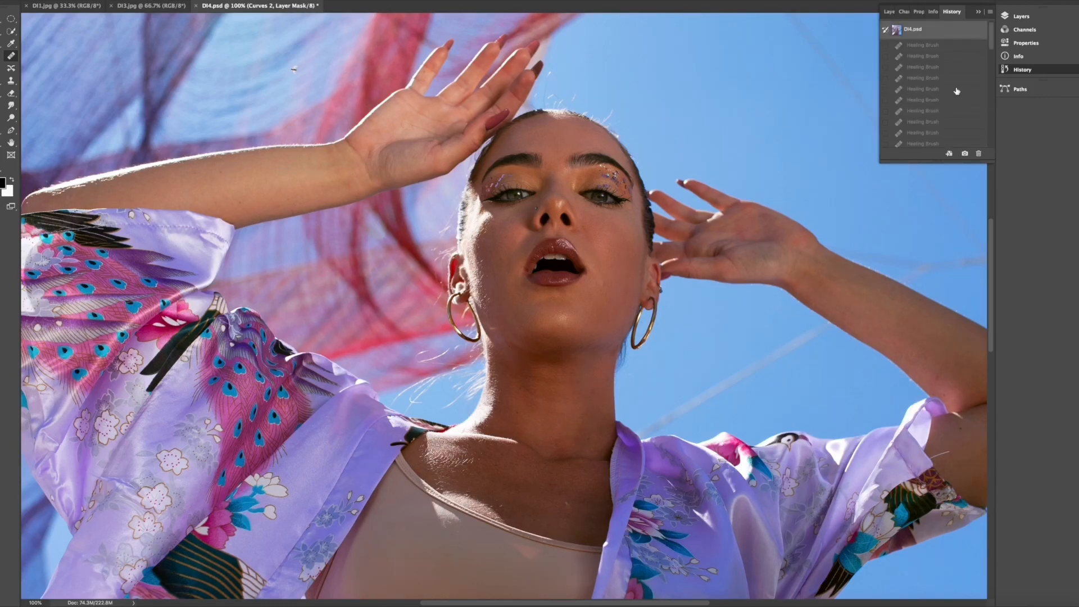
Compare the DI4.psd snapshot with the latest Healing Brush state in the history several times, returning to the latest state.
{"action": "scroll", "coordinate": [955, 101], "scroll_direction": "down", "scroll_amount": 5}
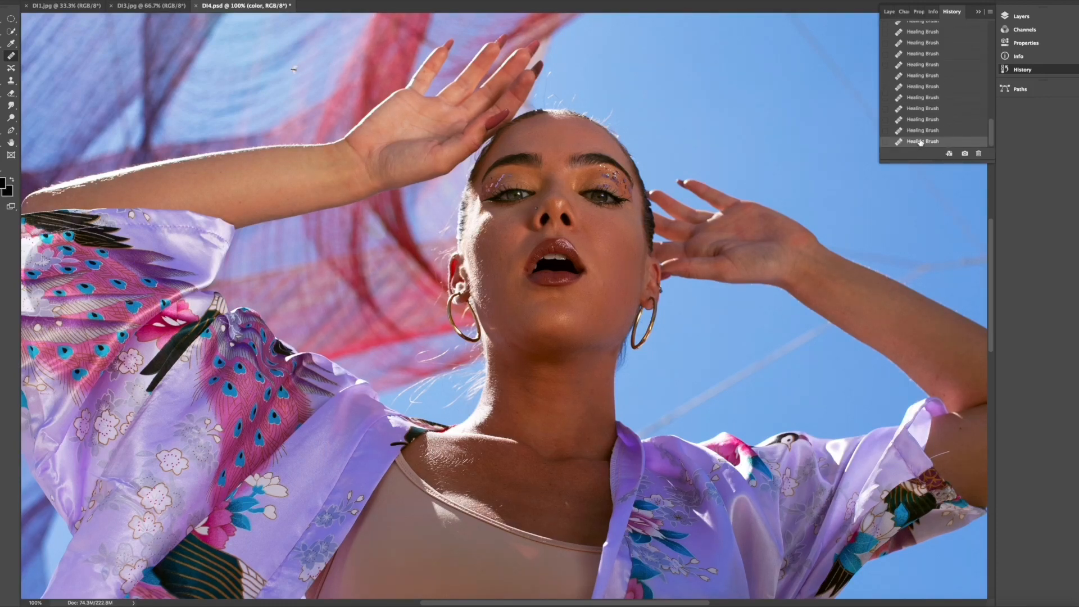
{"action": "scroll", "coordinate": [925, 105], "scroll_direction": "up", "scroll_amount": 5}
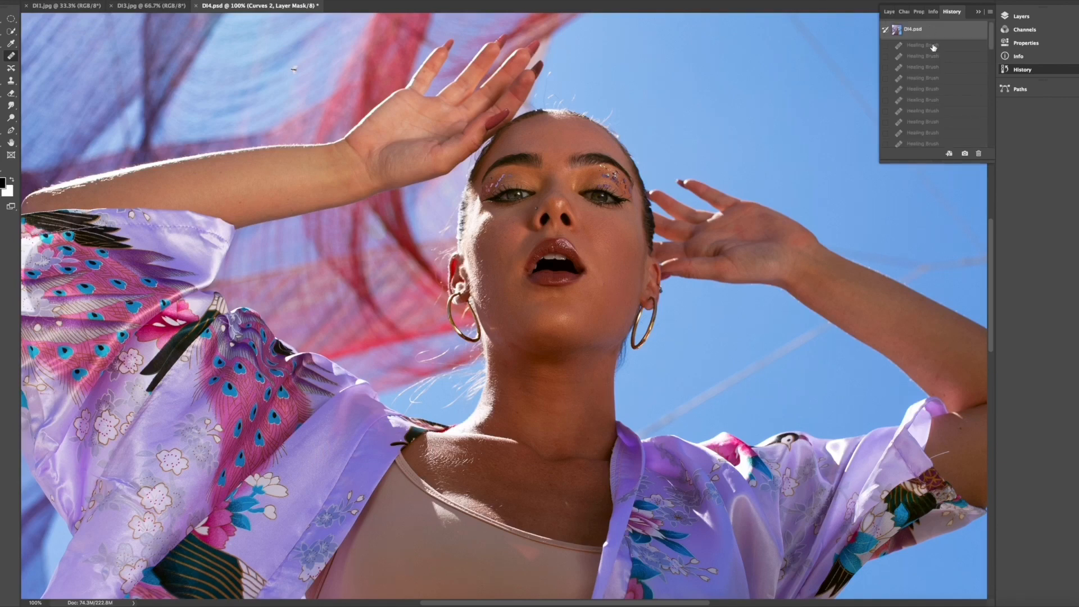
{"action": "scroll", "coordinate": [942, 141], "scroll_direction": "down", "scroll_amount": 3}
{"action": "scroll", "coordinate": [943, 144], "scroll_direction": "down", "scroll_amount": 3}
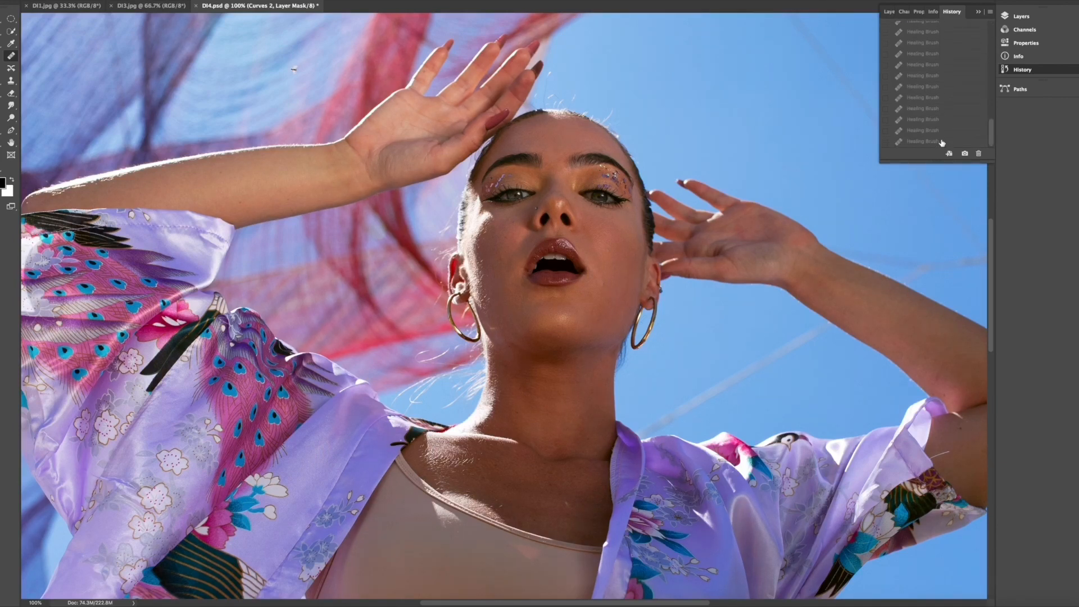
{"action": "left_click", "coordinate": [941, 143]}
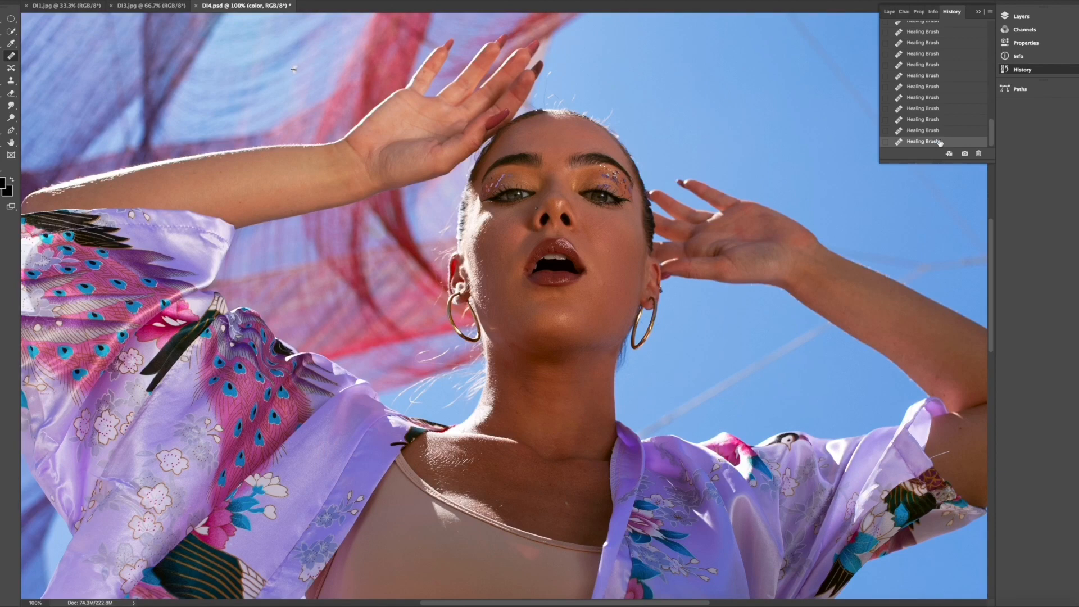
{"action": "scroll", "coordinate": [887, 44], "scroll_direction": "up", "scroll_amount": 6}
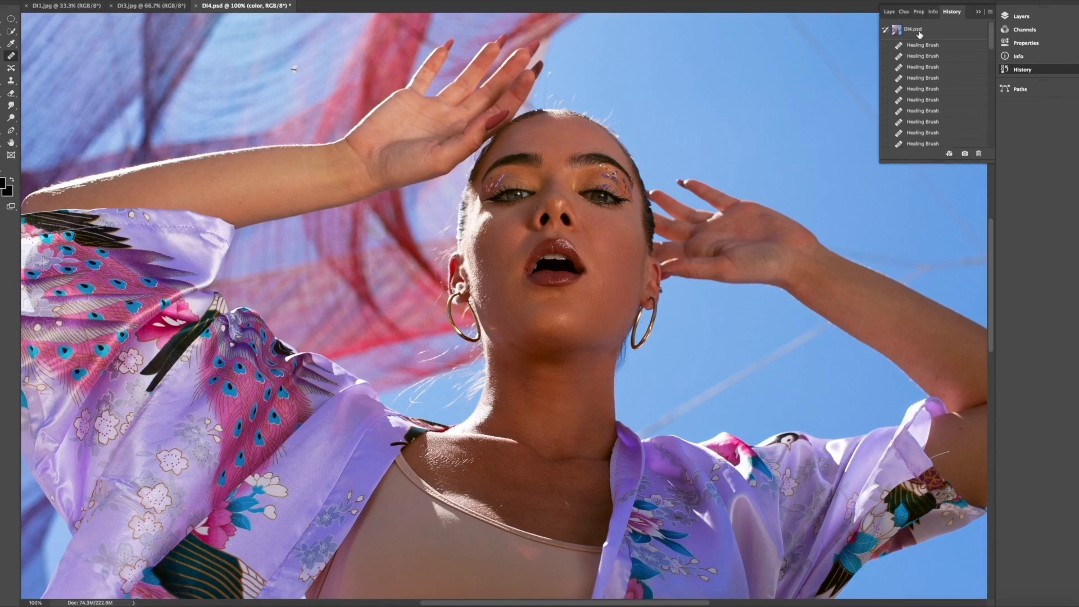
{"action": "left_click", "coordinate": [920, 35]}
{"action": "scroll", "coordinate": [951, 117], "scroll_direction": "down", "scroll_amount": 6}
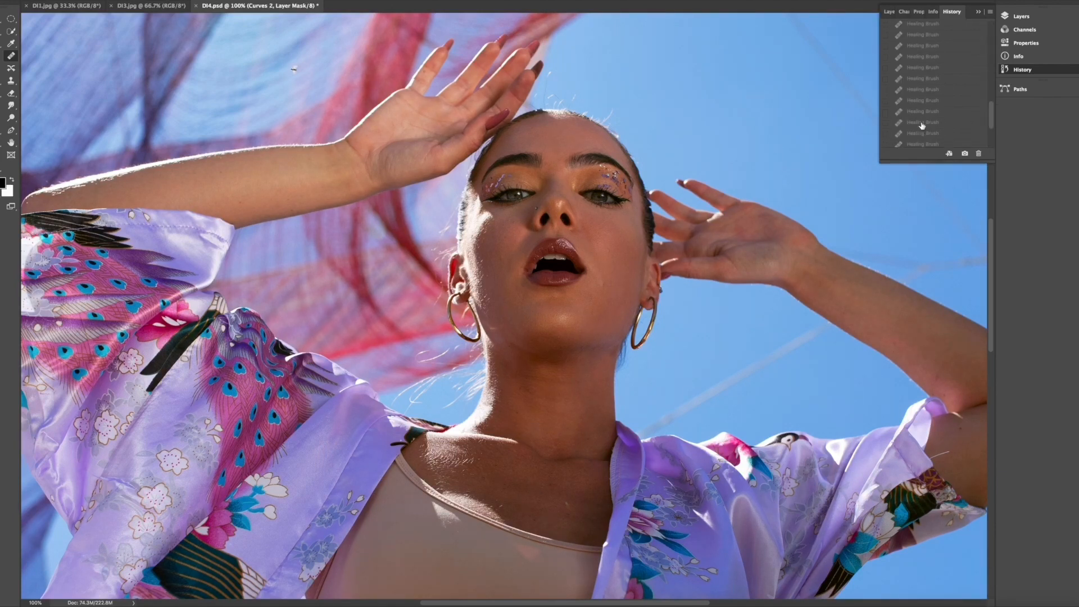
{"action": "left_click", "coordinate": [934, 141]}
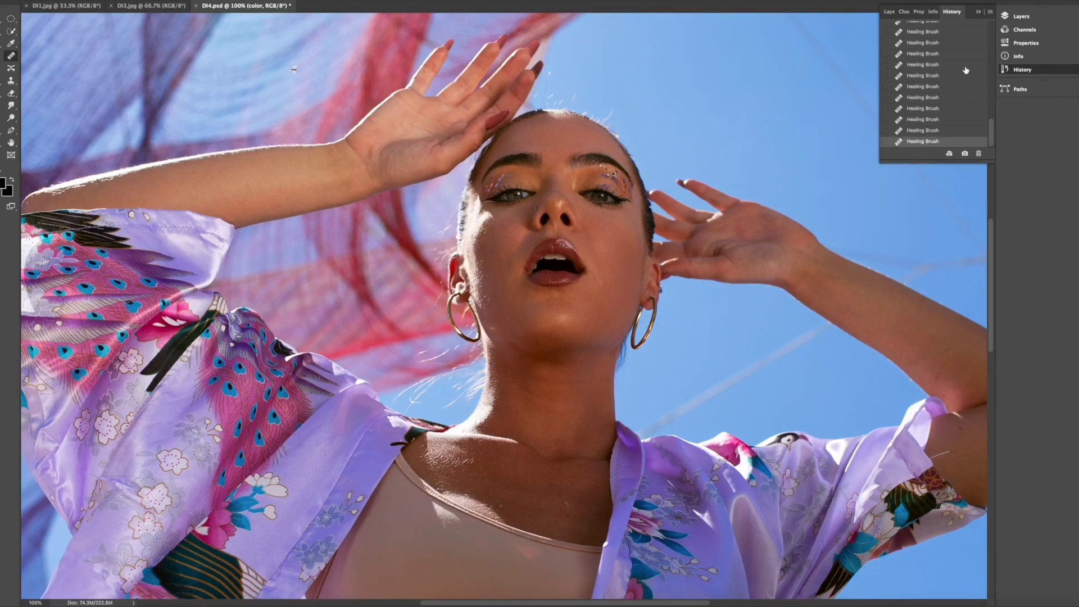
{"action": "scroll", "coordinate": [966, 70], "scroll_direction": "up", "scroll_amount": 10}
{"action": "left_click", "coordinate": [946, 33]}
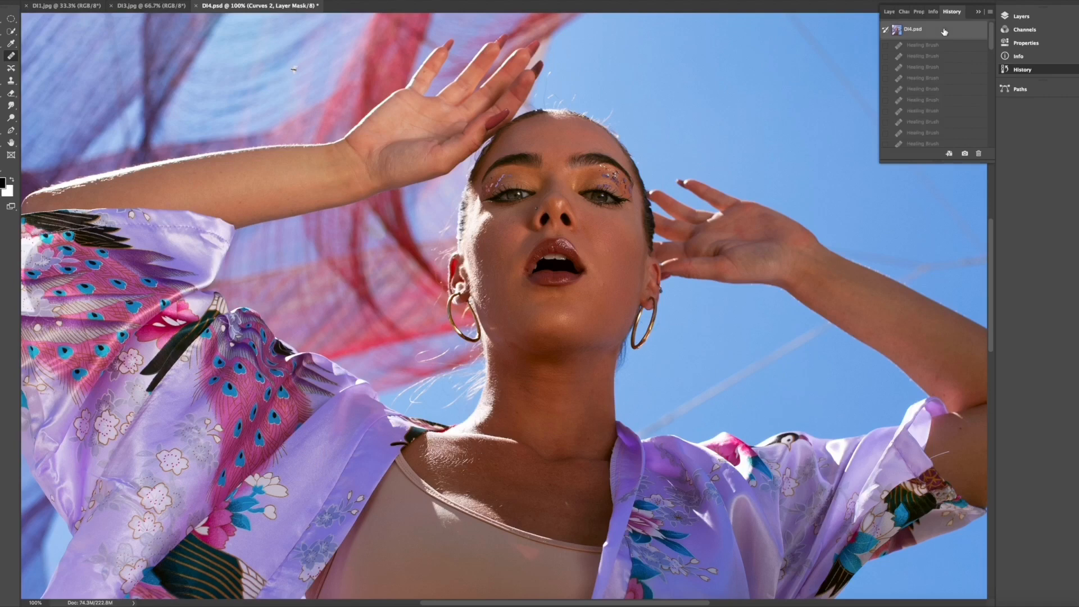
{"action": "scroll", "coordinate": [933, 132], "scroll_direction": "down", "scroll_amount": 10}
{"action": "left_click", "coordinate": [925, 142]}
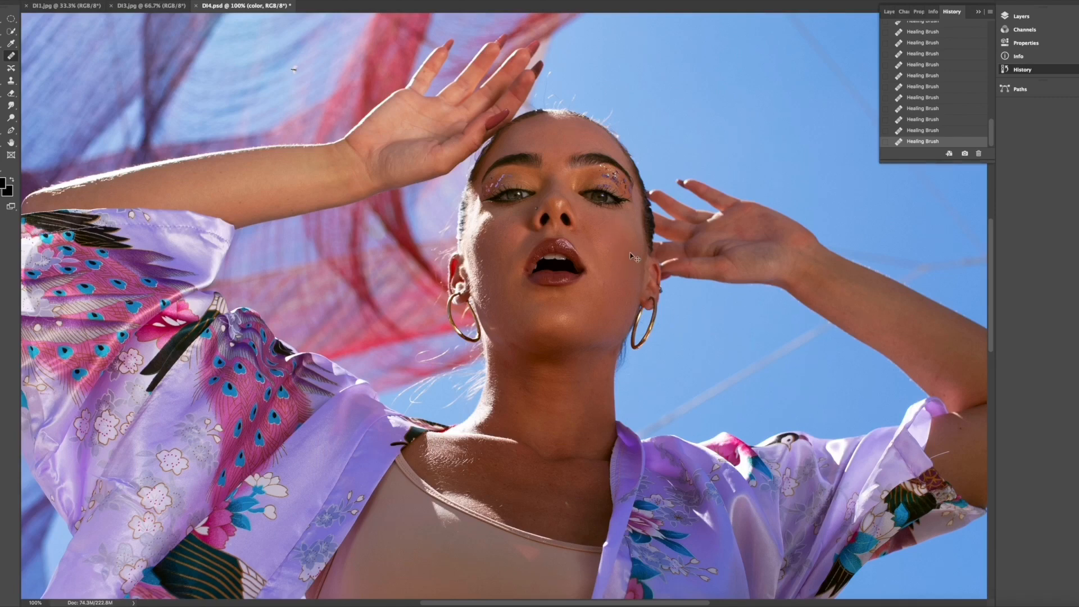
Check the image with the texture layer hidden and shown again, and make the color layer active.
{"action": "key", "text": "alt+]"}
{"action": "left_click", "coordinate": [1050, 19]}
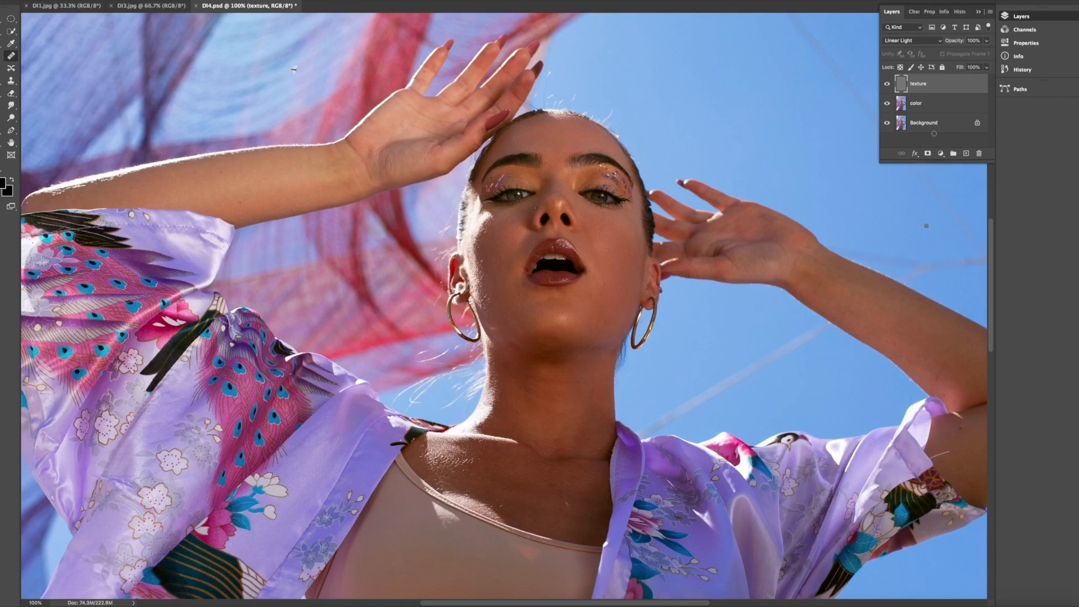
{"action": "left_click", "coordinate": [886, 84]}
{"action": "left_click", "coordinate": [886, 84]}
{"action": "left_click", "coordinate": [914, 103]}
{"action": "key", "text": "F7"}
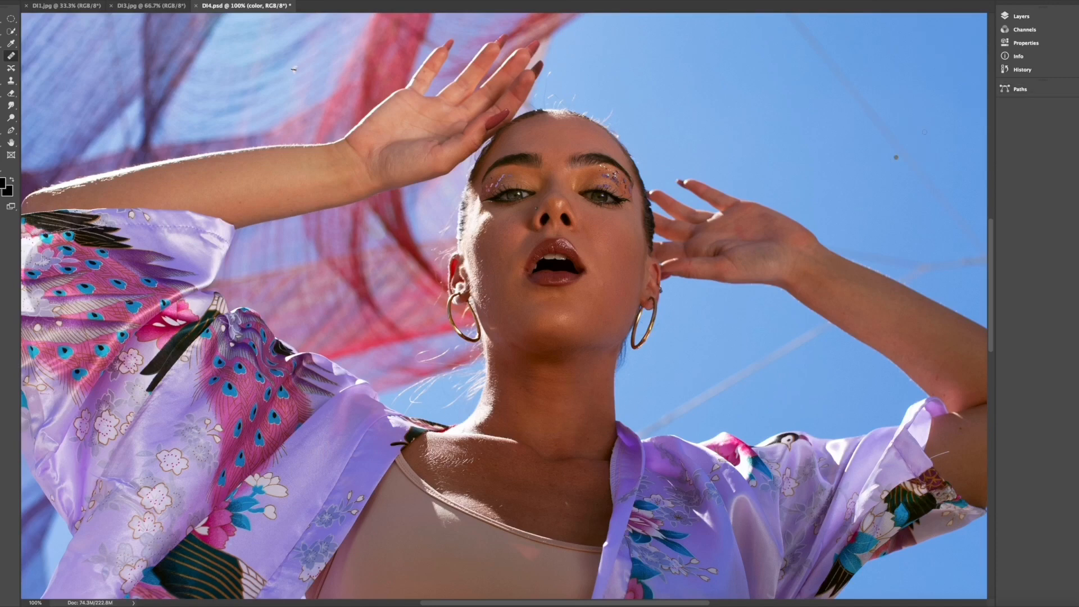
Step back through the last two Healing Brush states in the history and return to the latest one.
{"action": "left_click", "coordinate": [1040, 70]}
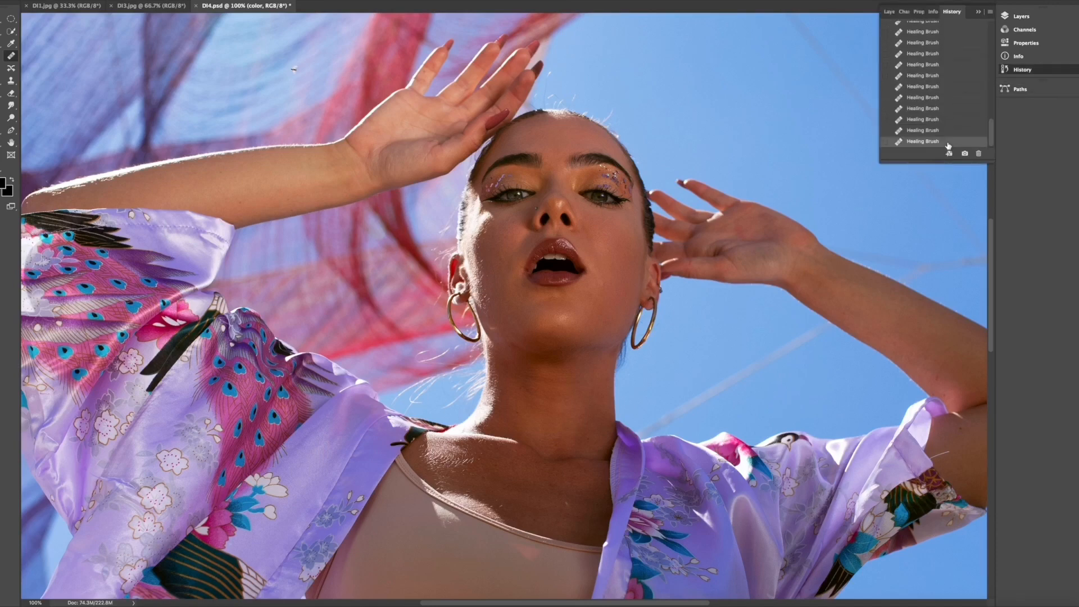
{"action": "left_click", "coordinate": [944, 131]}
{"action": "left_click", "coordinate": [946, 121]}
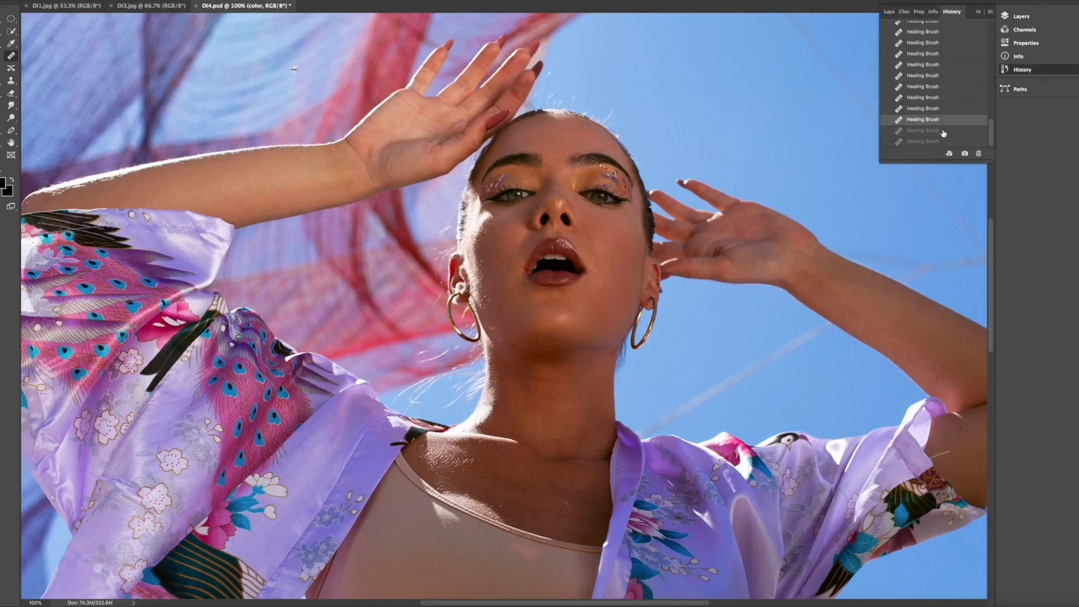
{"action": "left_click", "coordinate": [931, 143]}
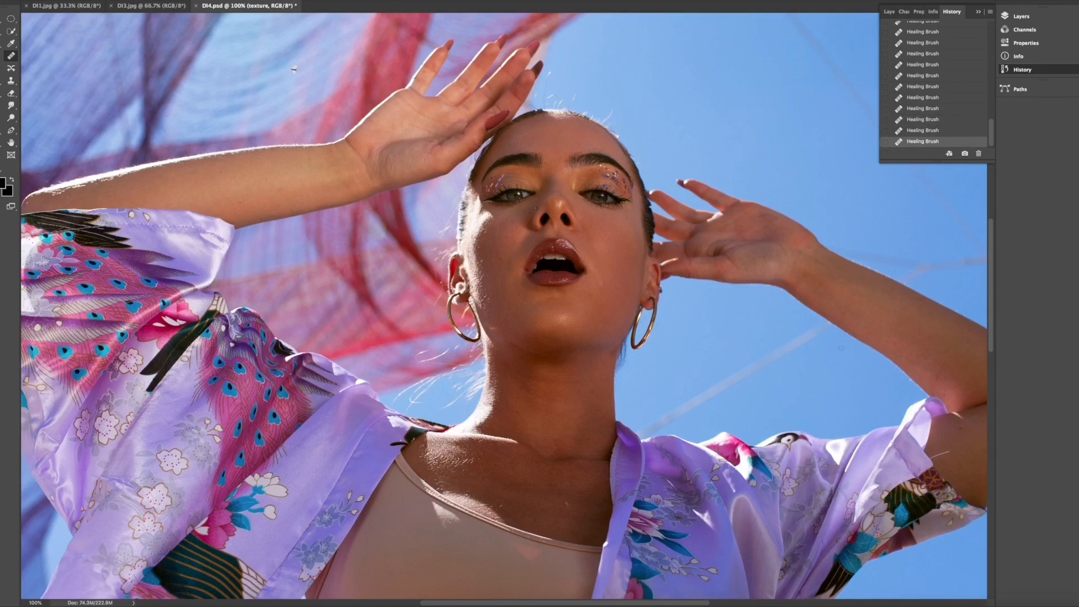
Make the color layer active and roll the history back by one Healing Brush stroke.
{"action": "left_click", "coordinate": [1018, 17]}
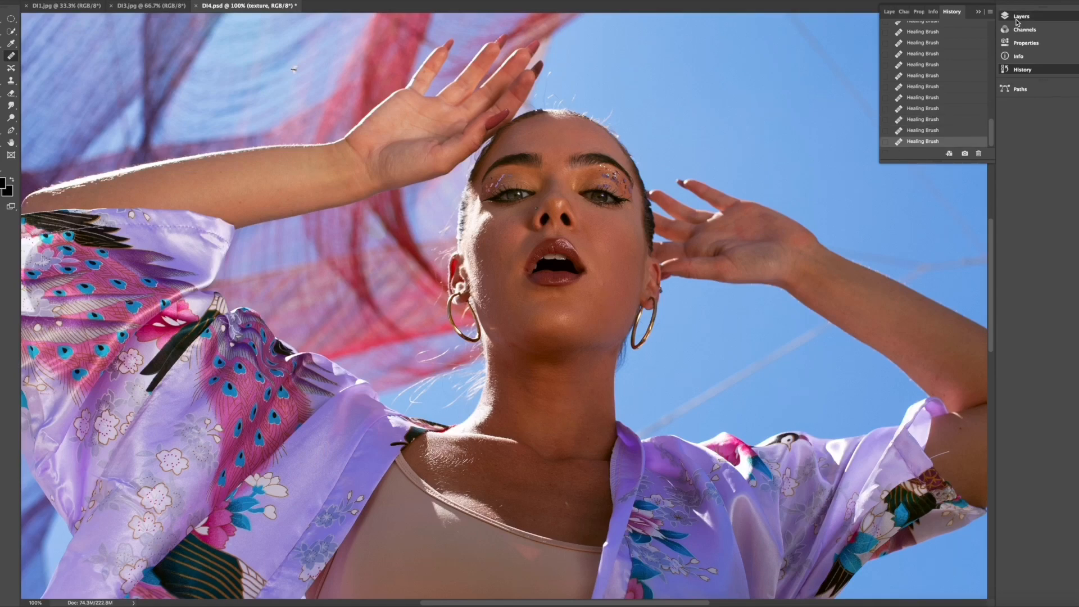
{"action": "left_click", "coordinate": [965, 104]}
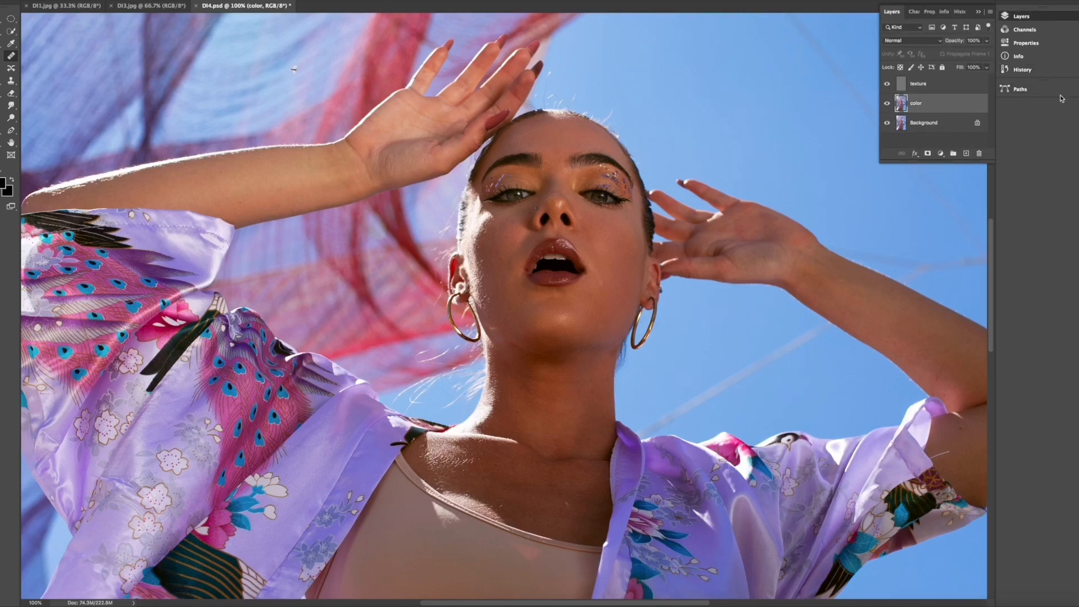
{"action": "left_click", "coordinate": [618, 343], "text": "alt"}
{"action": "left_click", "coordinate": [1020, 69]}
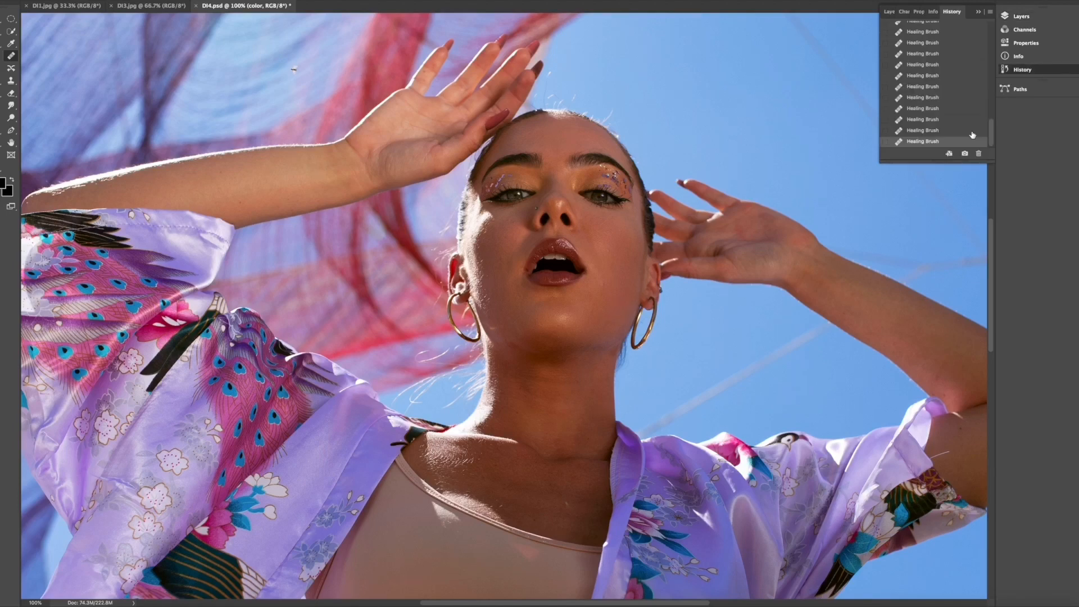
{"action": "left_click", "coordinate": [961, 132]}
{"action": "left_click", "coordinate": [960, 120]}
{"action": "left_click", "coordinate": [959, 131]}
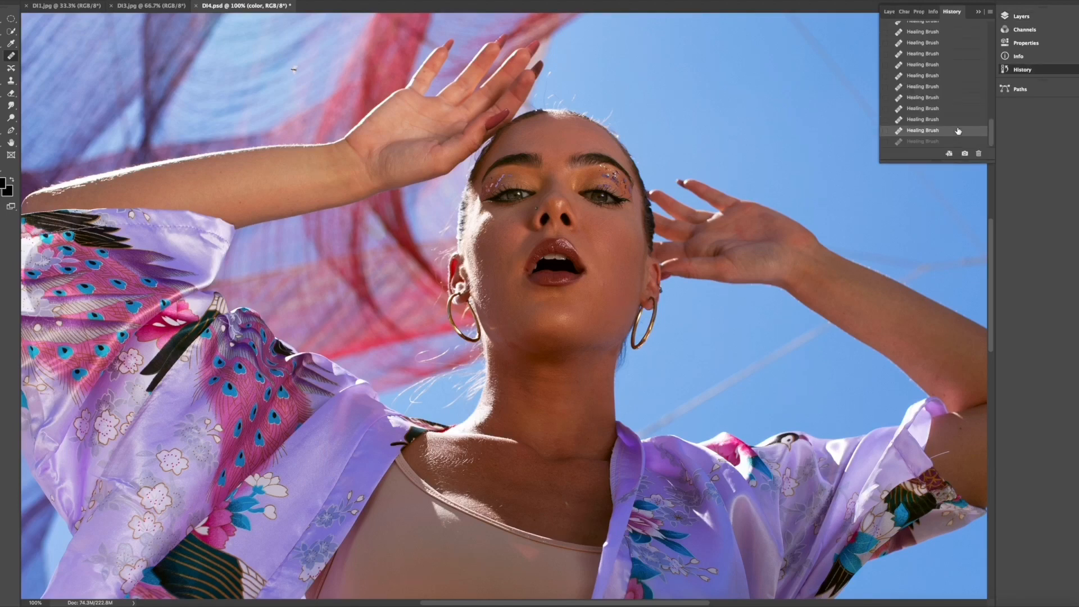
{"action": "left_click", "coordinate": [1020, 16]}
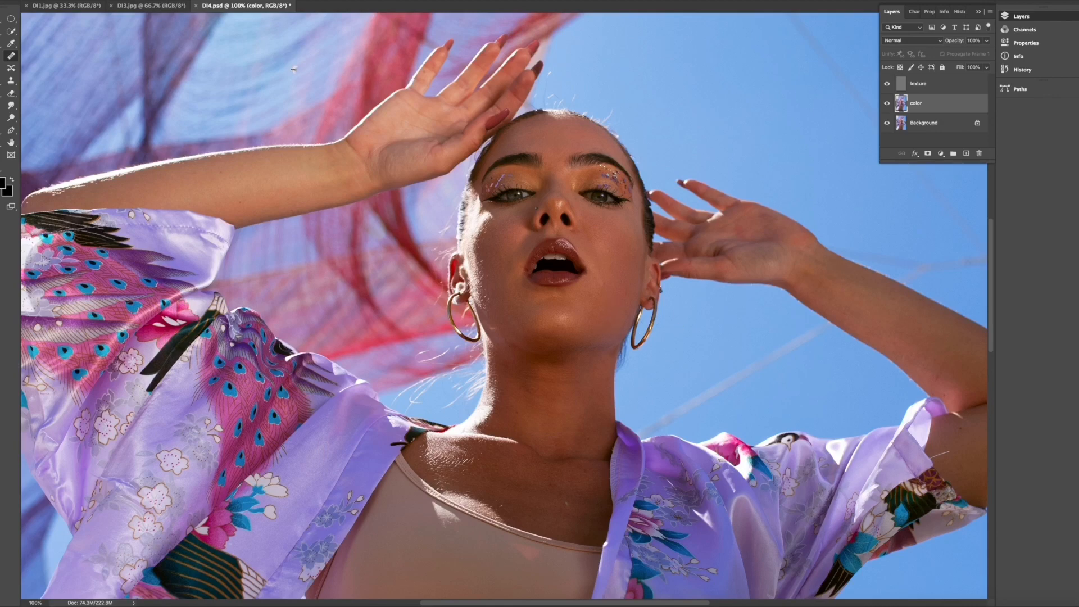
Heal the uneven tone on her left lower cheek in the color layer, sampling skin near the jaw.
{"action": "left_click", "coordinate": [617, 305], "text": "alt"}
{"action": "left_click_drag", "start_coordinate": [597, 287], "coordinate": [591, 280]}
{"action": "scroll", "coordinate": [685, 324], "scroll_direction": "left", "scroll_amount": 3}
{"action": "scroll", "coordinate": [685, 325], "scroll_direction": "down", "scroll_amount": 1}
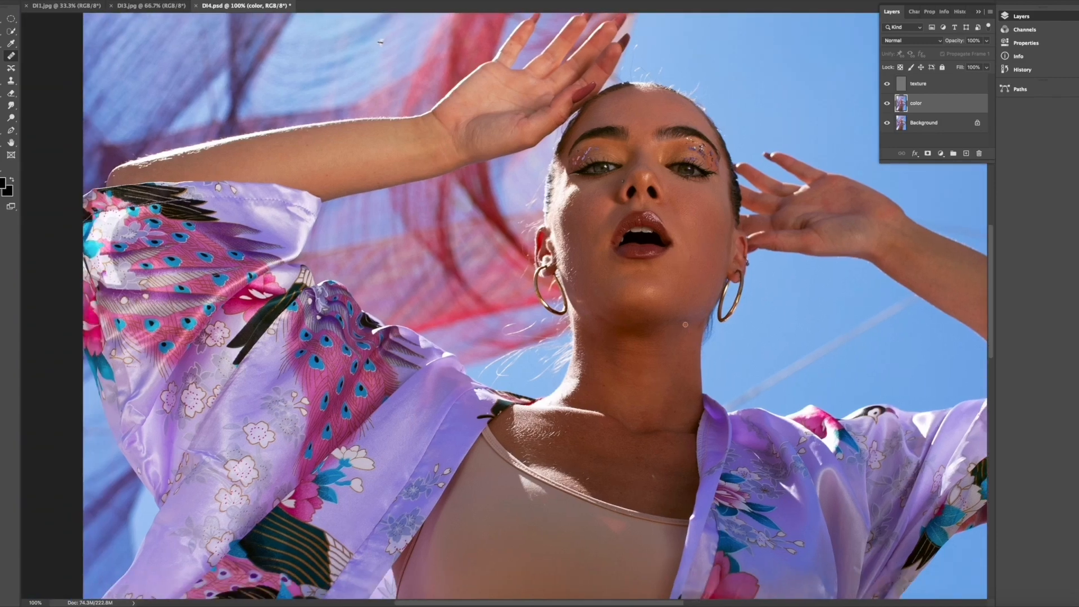
Even out the tones along her right jaw and chin with sampled Healing Brush dabs on the color layer.
{"action": "key", "text": "ctrl+plus"}
{"action": "scroll", "coordinate": [685, 324], "scroll_direction": "right", "scroll_amount": 5}
{"action": "scroll", "coordinate": [685, 324], "scroll_direction": "down", "scroll_amount": 2}
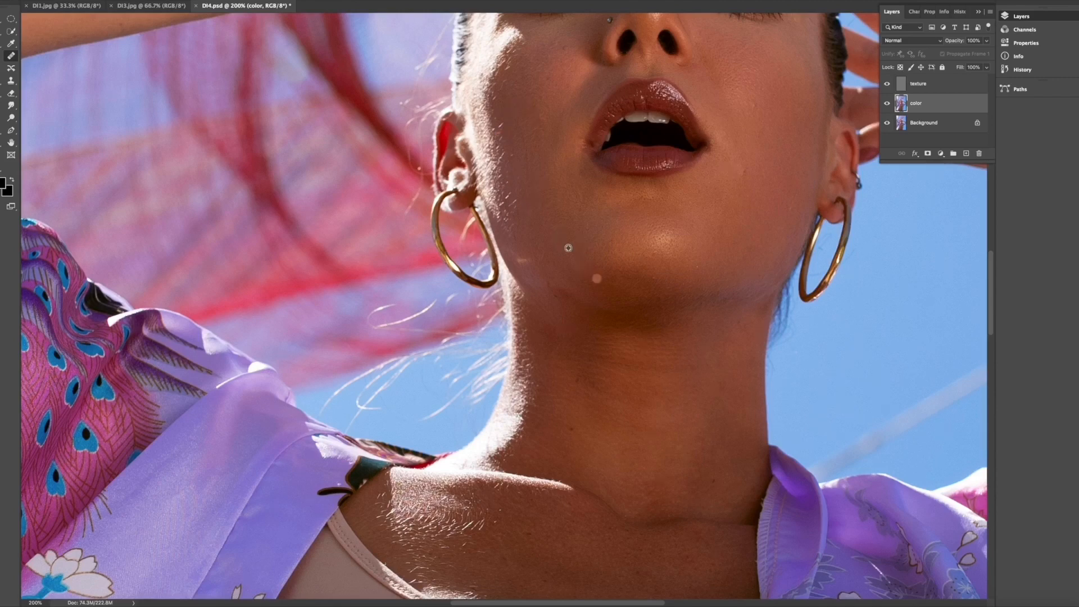
{"action": "left_click", "coordinate": [597, 266], "text": "alt"}
{"action": "left_click", "coordinate": [629, 268]}
{"action": "left_click", "coordinate": [559, 243], "text": "alt"}
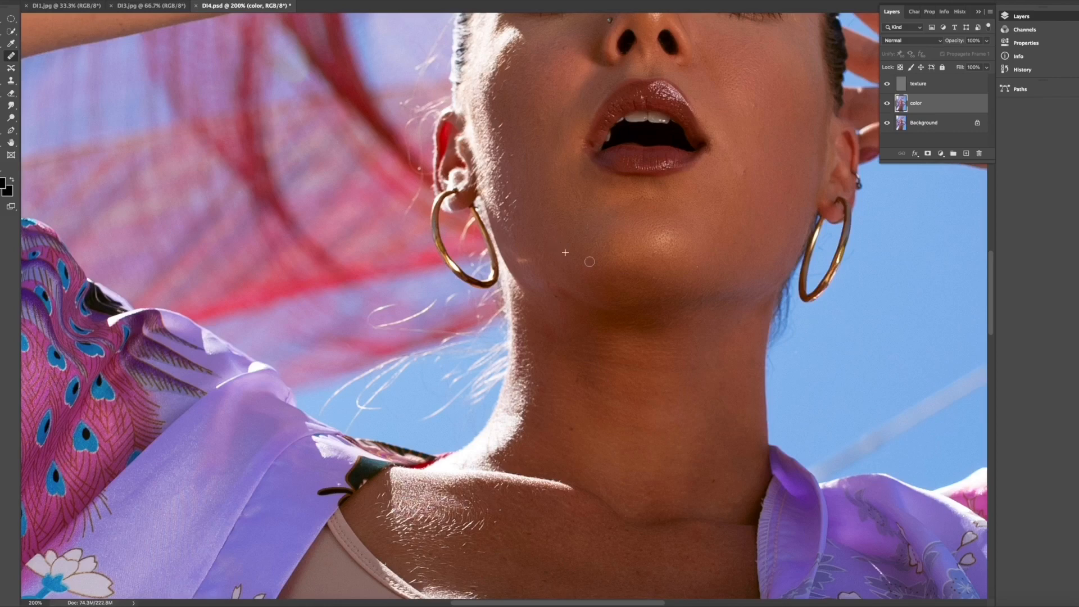
{"action": "left_click", "coordinate": [561, 252]}
{"action": "scroll", "coordinate": [569, 241], "scroll_direction": "down", "scroll_amount": 1}
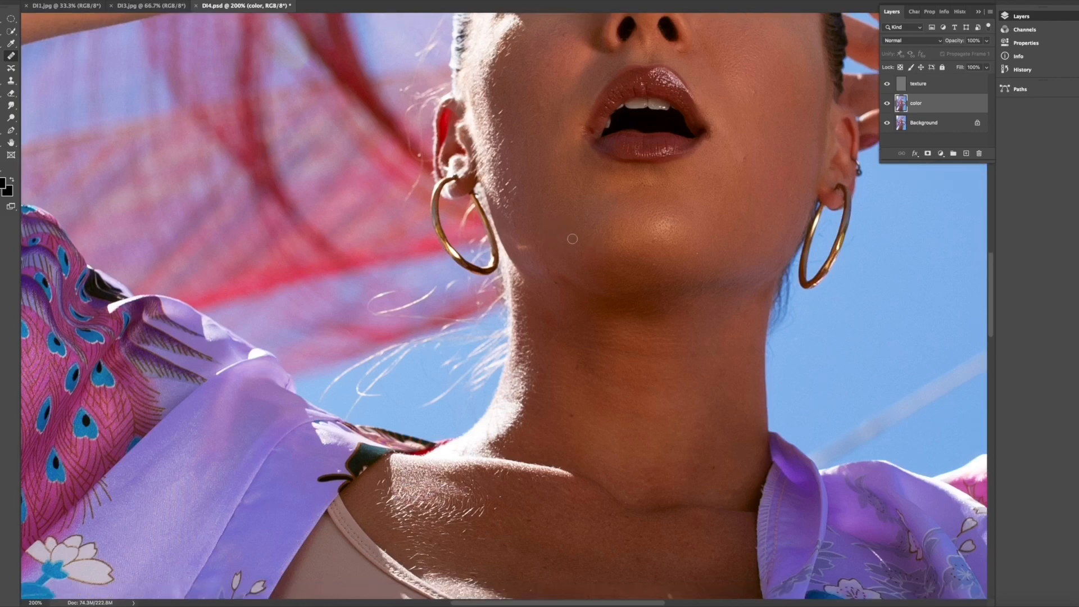
Heal patchy tones on her left cheek beside the mouth and on her right upper cheek in the color layer.
{"action": "scroll", "coordinate": [544, 186], "scroll_direction": "down", "scroll_amount": 3}
{"action": "scroll", "coordinate": [640, 243], "scroll_direction": "up", "scroll_amount": 3}
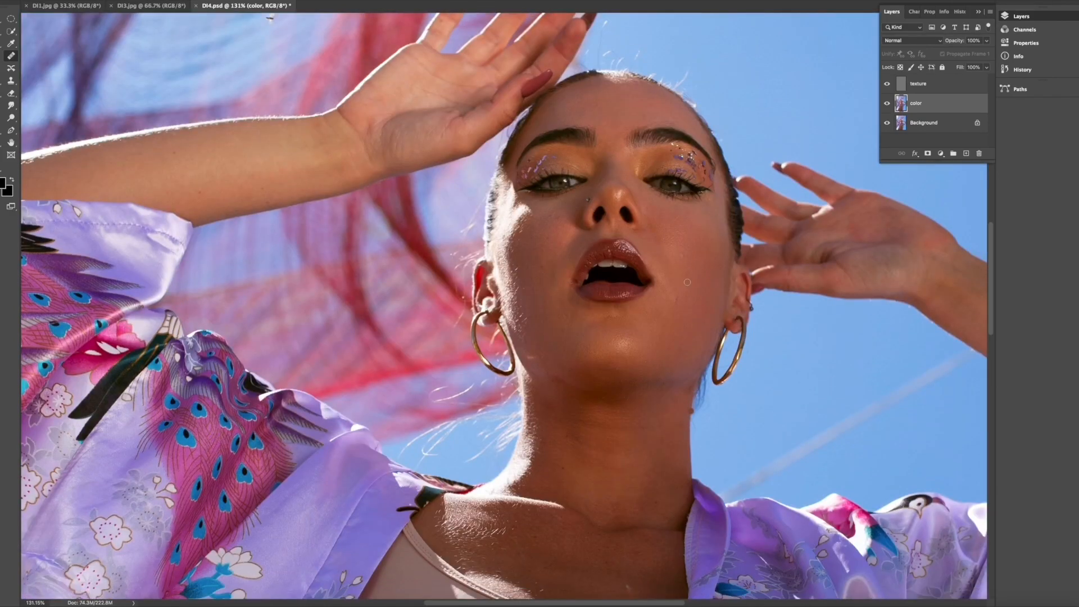
{"action": "left_click", "coordinate": [661, 295]}
{"action": "left_click", "coordinate": [532, 237]}
{"action": "mouse_move", "coordinate": [533, 237]}
{"action": "left_mouse_down"}
{"action": "mouse_move", "coordinate": [601, 242]}
{"action": "mouse_move", "coordinate": [523, 250]}
{"action": "left_mouse_up"}
Try smoothing the shadow transition on her right cheek with newly sampled Healing Brush strokes.
{"action": "left_click", "coordinate": [540, 262], "text": "alt"}
{"action": "left_click", "coordinate": [561, 320], "text": "alt"}
{"action": "left_click_drag", "start_coordinate": [539, 307], "coordinate": [543, 302]}
{"action": "mouse_move", "coordinate": [531, 274]}
{"action": "left_mouse_down"}
{"action": "mouse_move", "coordinate": [540, 304]}
{"action": "mouse_move", "coordinate": [555, 274]}
{"action": "left_mouse_up"}
Undo the last healing strokes on her right cheek.
{"action": "left_click", "coordinate": [540, 352], "text": "alt"}
{"action": "key", "text": "super+z"}
{"action": "key", "text": "super+z"}
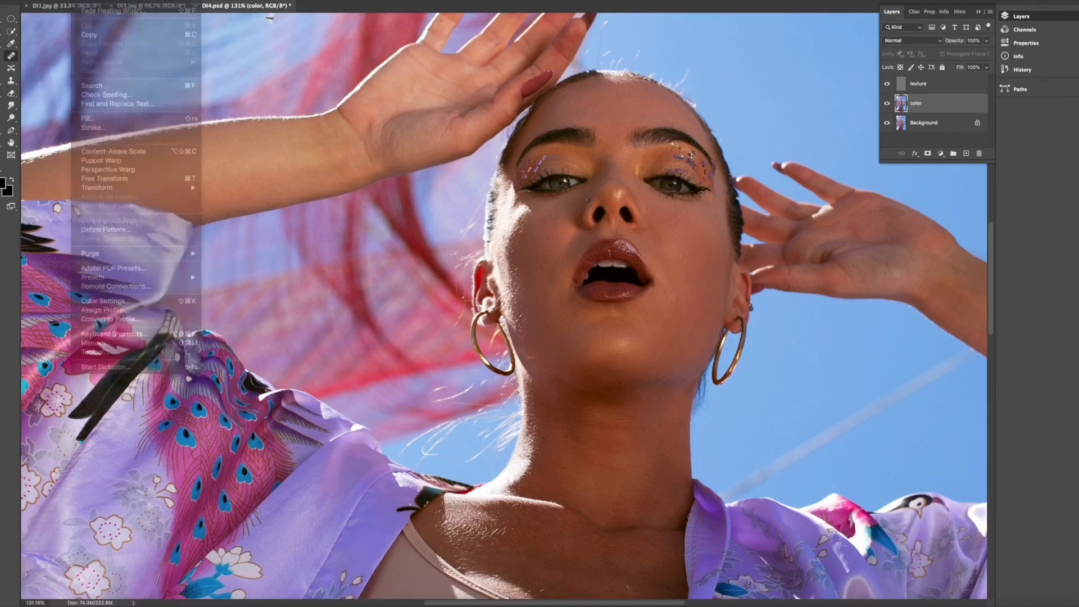
{"action": "key", "text": "super+z"}
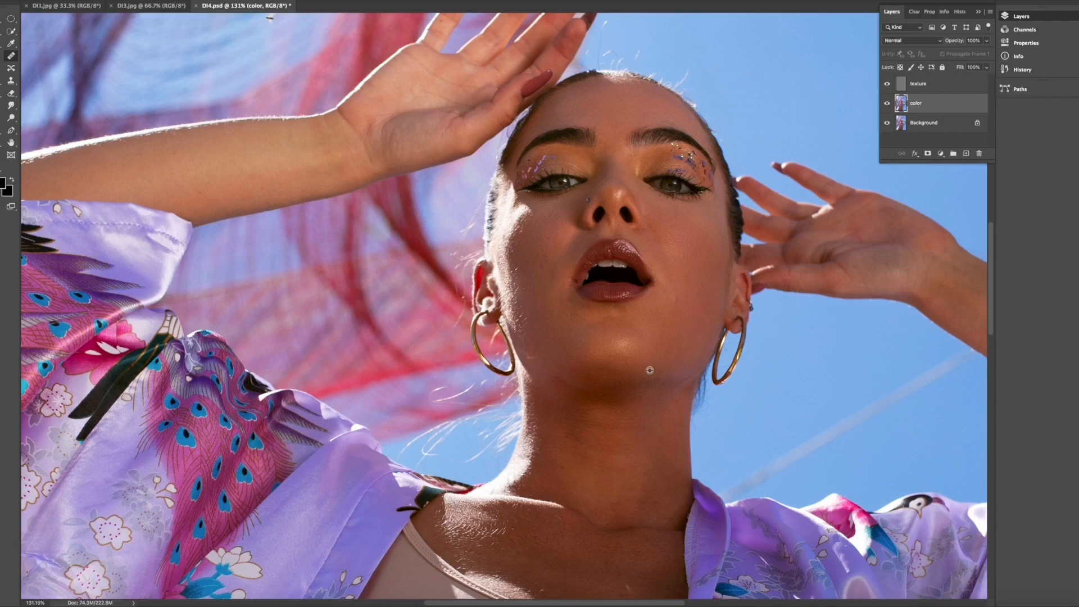
Heal the uneven tones on her right cheek beside the mouth in the color layer, sampling nearby skin.
{"action": "scroll", "coordinate": [526, 278], "scroll_direction": "down", "scroll_amount": 1}
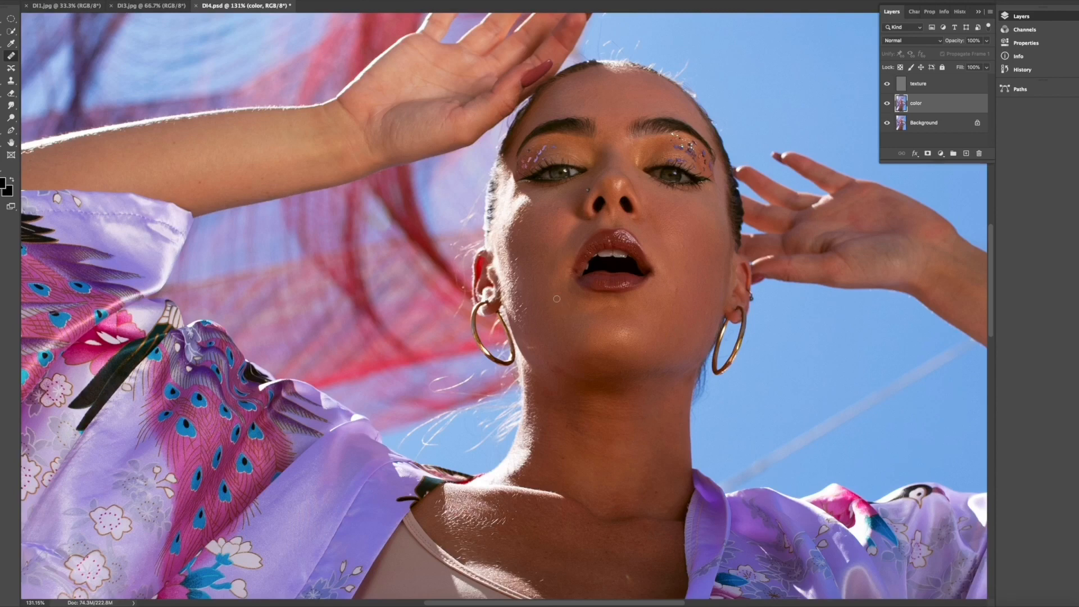
{"action": "mouse_move", "coordinate": [572, 313]}
{"action": "left_mouse_down"}
{"action": "mouse_move", "coordinate": [560, 301]}
{"action": "mouse_move", "coordinate": [555, 310]}
{"action": "left_mouse_up"}
{"action": "left_click", "coordinate": [547, 291], "text": "alt"}
{"action": "left_click_drag", "start_coordinate": [548, 274], "coordinate": [555, 263]}
{"action": "left_click", "coordinate": [544, 272], "text": "alt"}
Undo the shift of the texture layer so that it lines up with the color layer.
{"action": "left_click", "coordinate": [969, 91]}
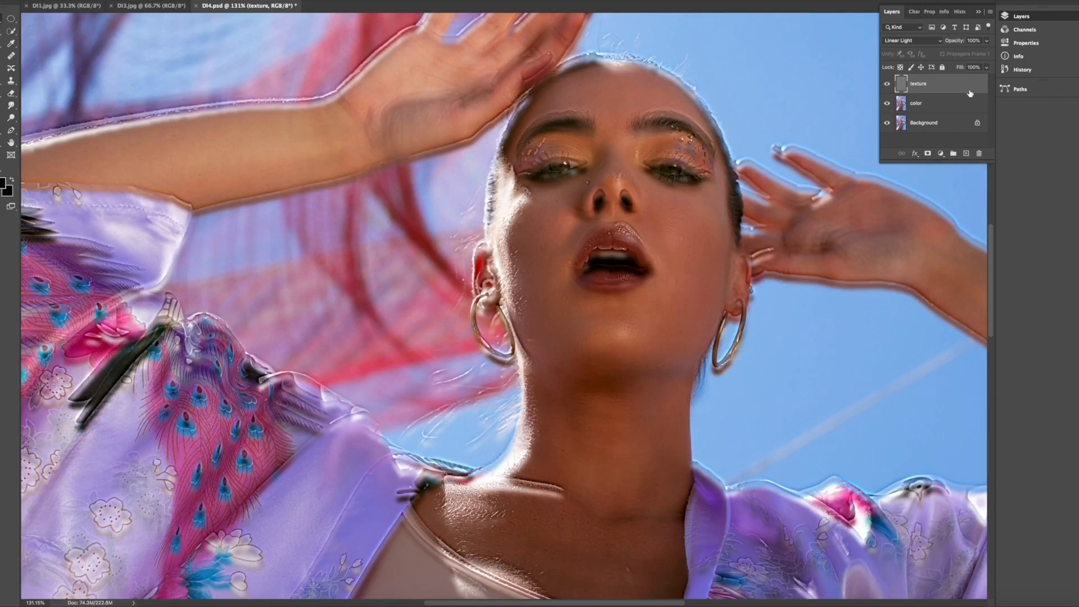
{"action": "left_click", "coordinate": [79, 1]}
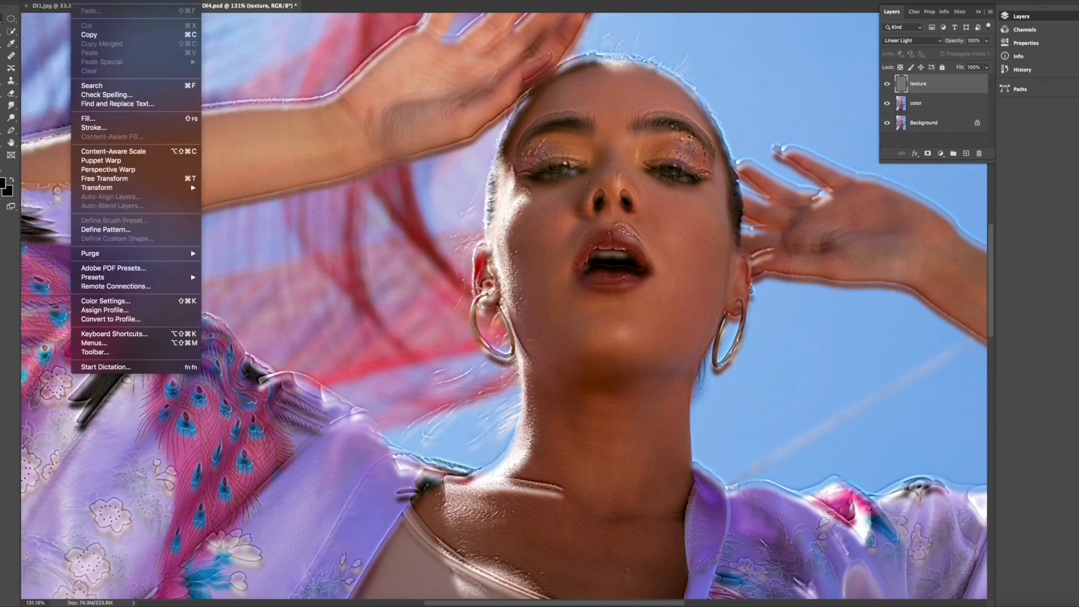
{"action": "key", "text": "super+z"}
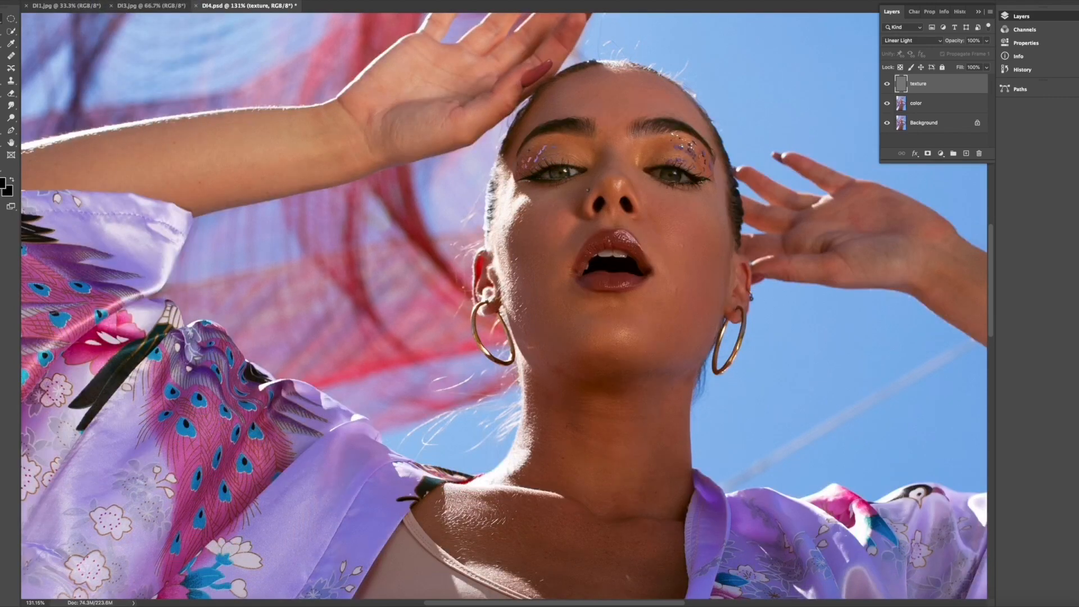
Reselect the Healing Brush and make the color layer active for further tone healing.
{"action": "left_click", "coordinate": [935, 104]}
{"action": "scroll", "coordinate": [656, 274], "scroll_direction": "up", "scroll_amount": 1}
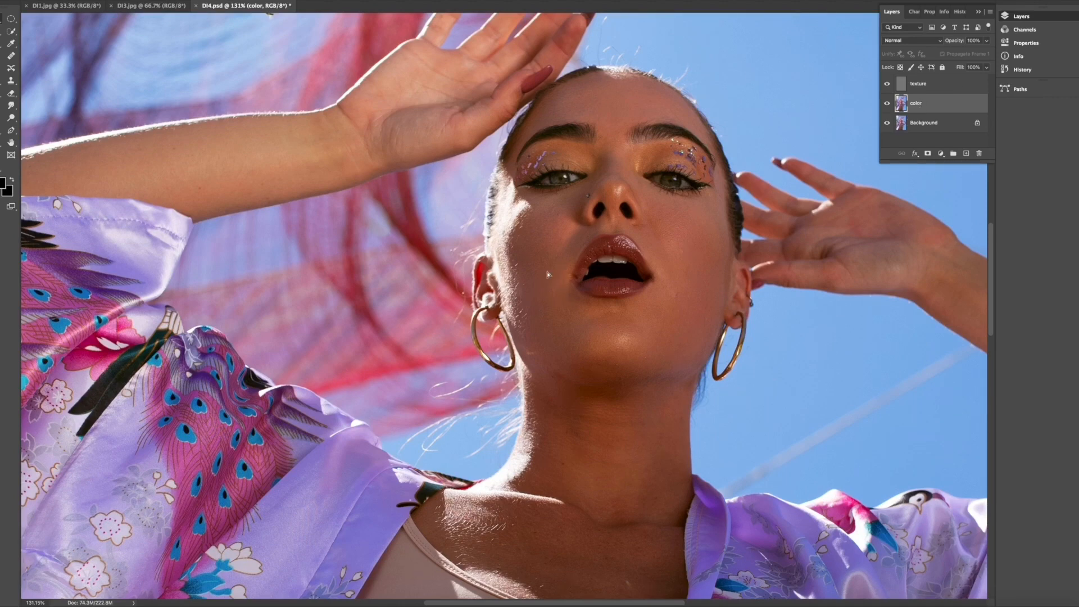
{"action": "key", "text": "alt+bracketright"}
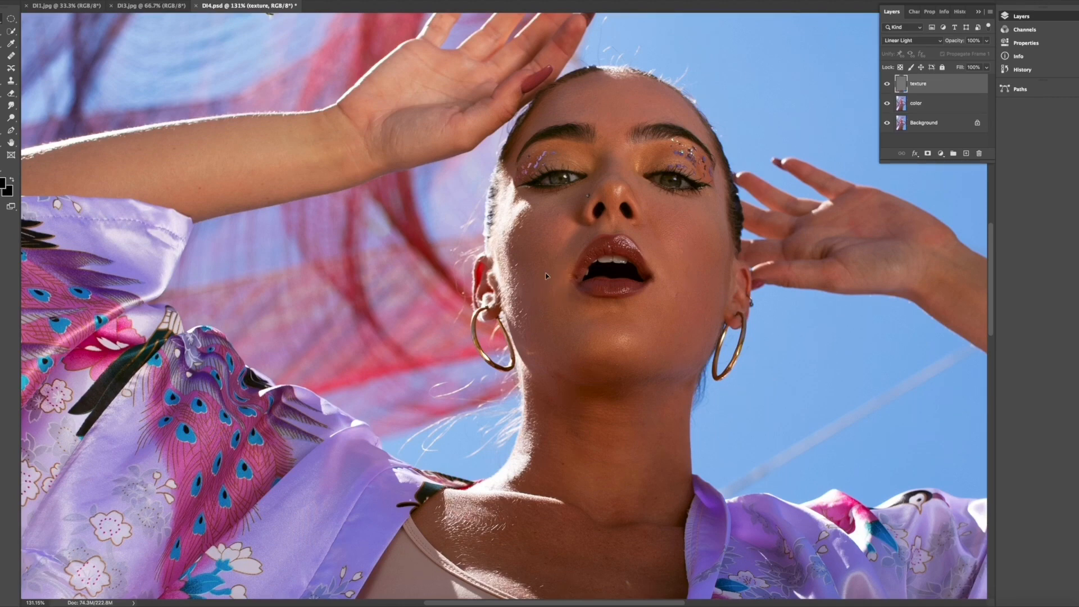
{"action": "left_click", "coordinate": [953, 108]}
{"action": "key", "text": "alt+bracketright"}
{"action": "left_click", "coordinate": [79, 1]}
{"action": "key", "text": "Escape"}
{"action": "left_click", "coordinate": [10, 56]}
{"action": "key", "text": "alt+bracketleft"}
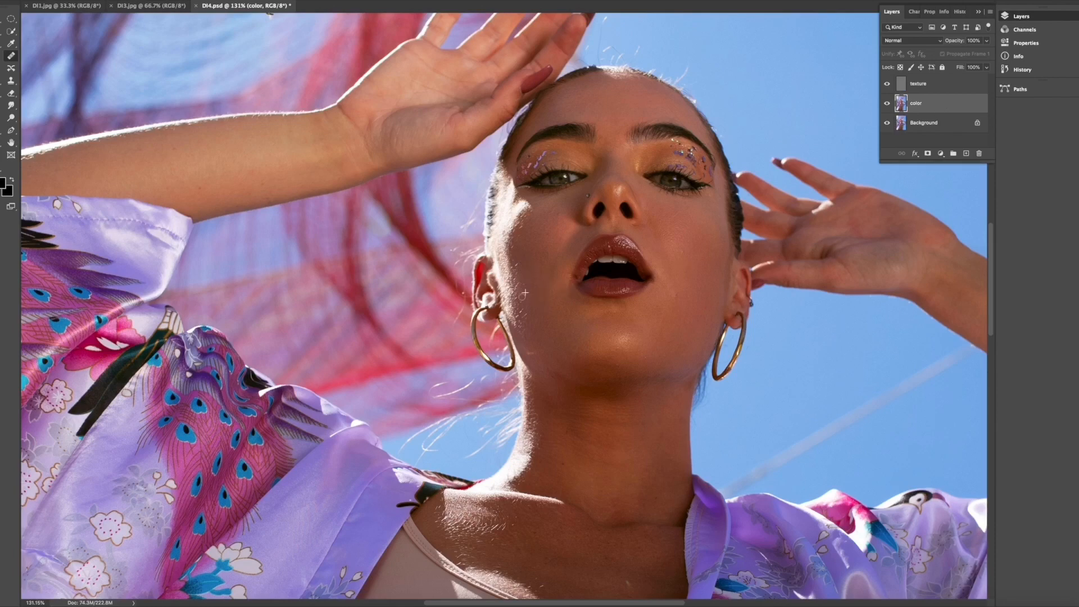
Heal uneven tones on her right cheek and forehead in the color layer using skin sampled from the cheek.
{"action": "left_click", "coordinate": [525, 292], "text": "alt"}
{"action": "left_click", "coordinate": [586, 300]}
{"action": "scroll", "coordinate": [662, 258], "scroll_direction": "up", "scroll_amount": 3}
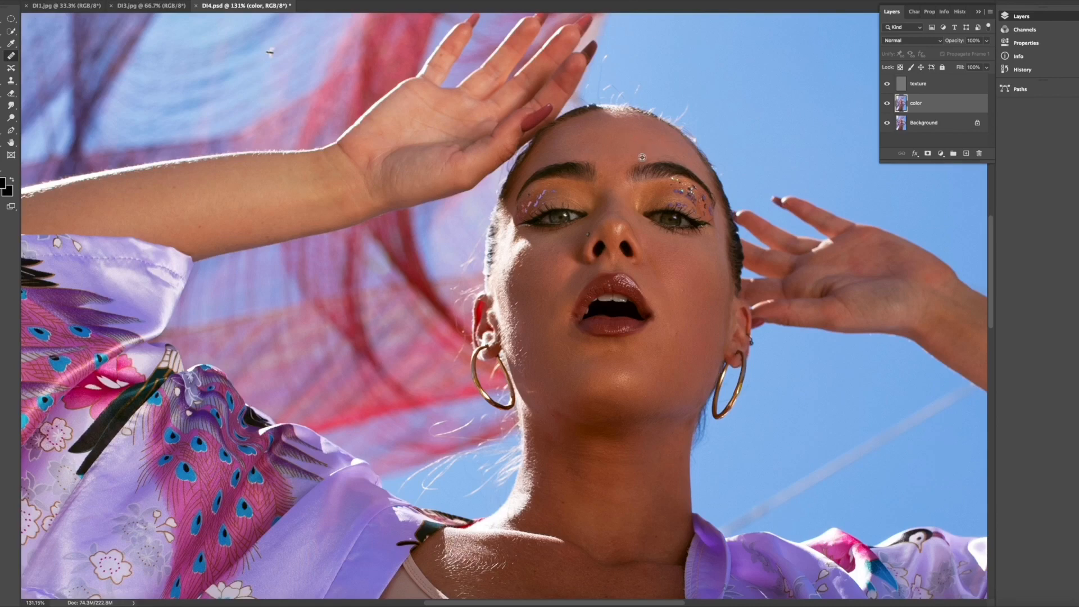
{"action": "left_click", "coordinate": [595, 144]}
{"action": "left_click", "coordinate": [572, 141]}
{"action": "left_click_drag", "start_coordinate": [543, 302], "coordinate": [570, 298]}
Compare the image without and with the color layer, and hide the texture layer to inspect the blurred tones.
{"action": "left_click", "coordinate": [888, 103]}
{"action": "left_click", "coordinate": [887, 104]}
{"action": "left_click", "coordinate": [887, 84]}
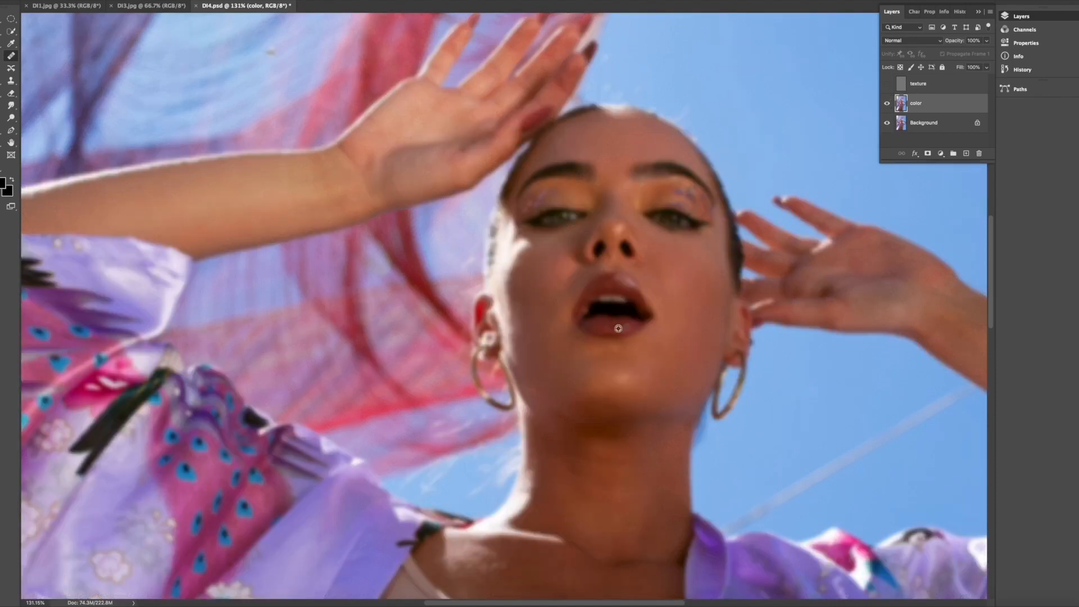
Heal uneven tones along the shadowed part of her right cheek in the color layer, sampling nearby cheek skin.
{"action": "left_click", "coordinate": [538, 312], "text": "alt"}
{"action": "left_click", "coordinate": [545, 317]}
{"action": "left_click", "coordinate": [538, 324]}
{"action": "left_click", "coordinate": [75, 1]}
{"action": "scroll", "coordinate": [676, 326], "scroll_direction": "up", "scroll_amount": 3}
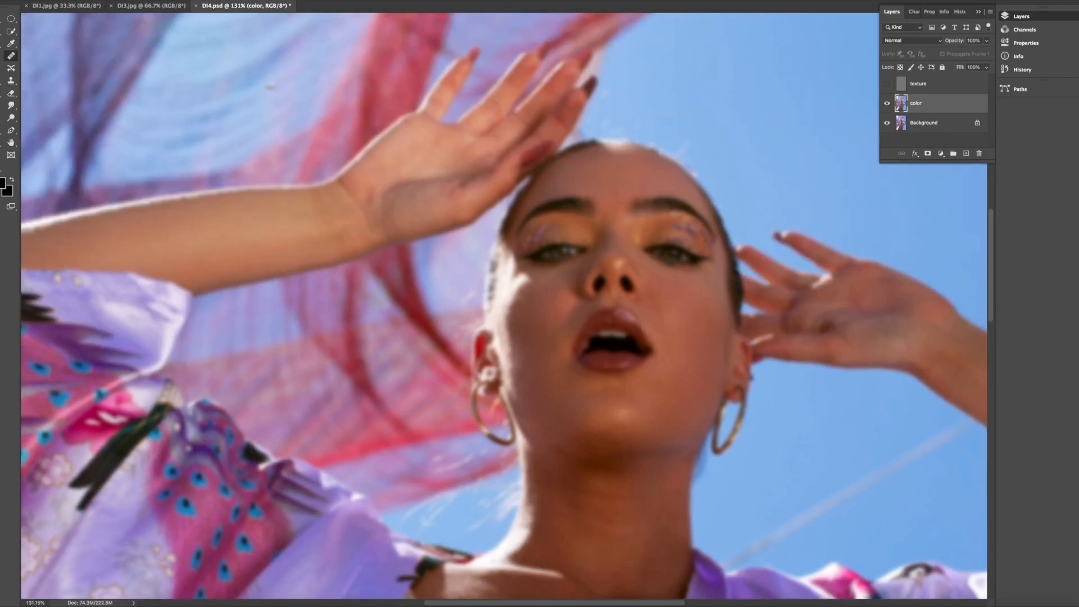
{"action": "left_click", "coordinate": [76, 1]}
Heal the tones beside the bright outer edge of her right cheek, sampling skin just above the spot.
{"action": "left_click", "coordinate": [521, 332], "text": "alt"}
{"action": "mouse_move", "coordinate": [525, 343]}
{"action": "left_mouse_down"}
{"action": "mouse_move", "coordinate": [547, 347]}
{"action": "mouse_move", "coordinate": [525, 339]}
{"action": "mouse_move", "coordinate": [518, 365]}
{"action": "left_mouse_up"}
{"action": "left_click", "coordinate": [78, 1]}
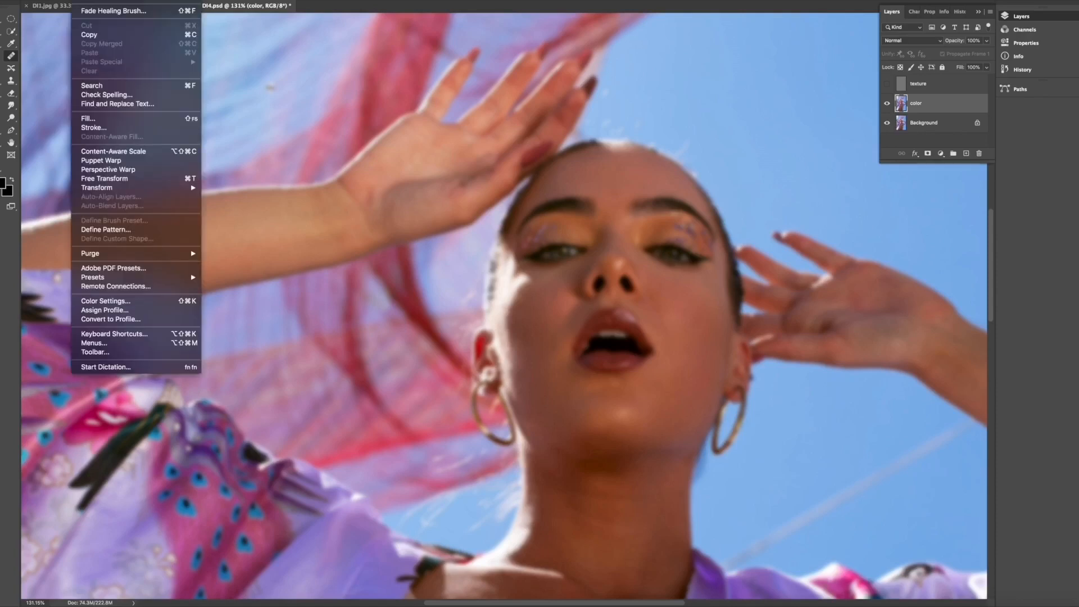
{"action": "key", "text": "Escape"}
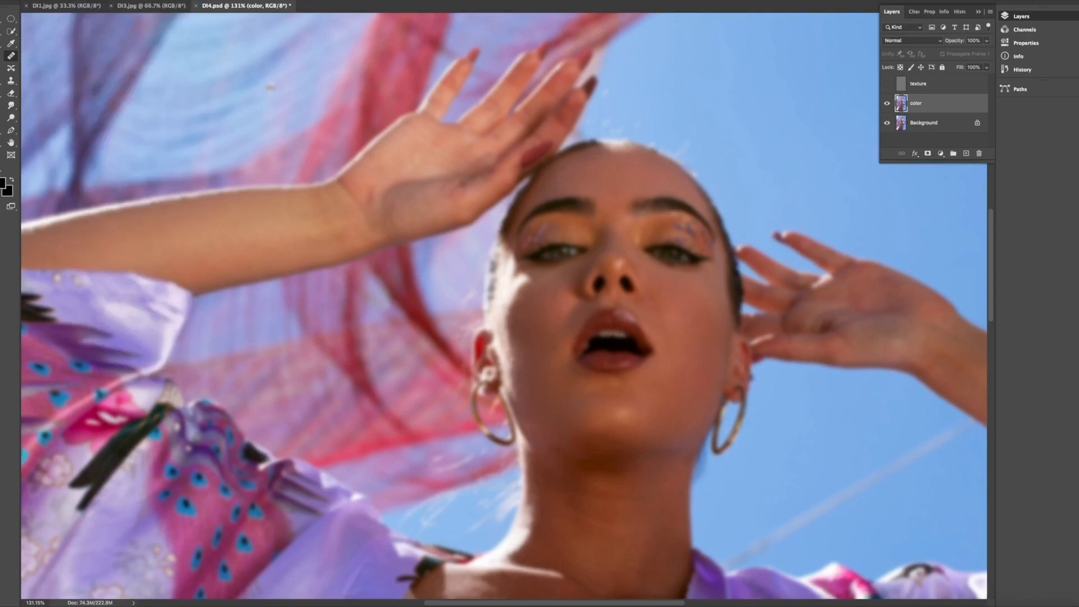
{"action": "left_click", "coordinate": [79, 2]}
Step back through the recent healing strokes in the history to compare the cheek's tones.
{"action": "left_click", "coordinate": [1023, 70]}
{"action": "left_click", "coordinate": [936, 87]}
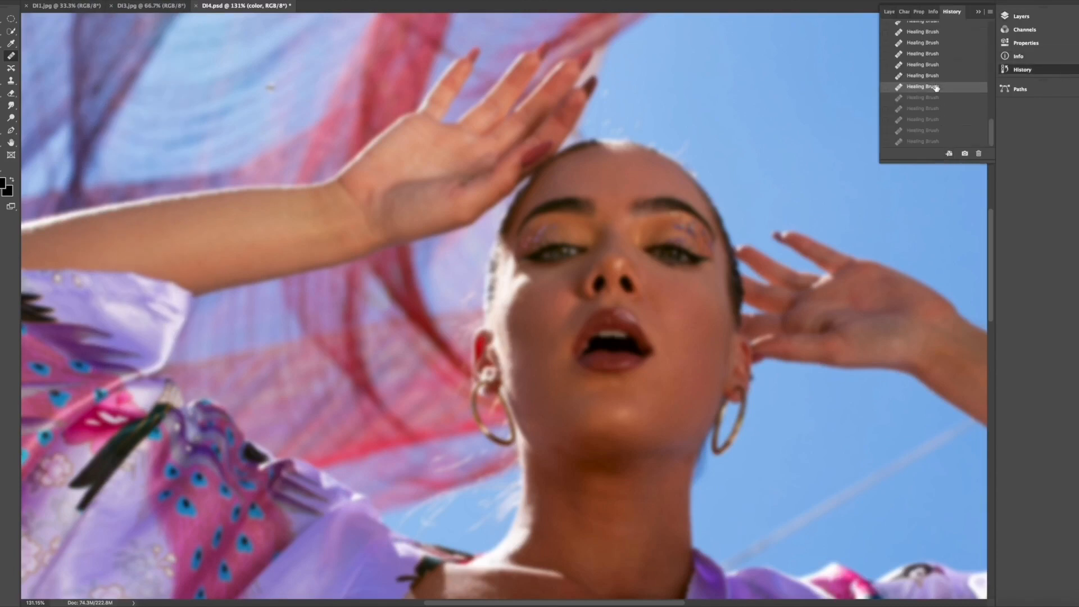
{"action": "left_click", "coordinate": [937, 75]}
{"action": "left_click", "coordinate": [937, 64]}
{"action": "left_click", "coordinate": [937, 56]}
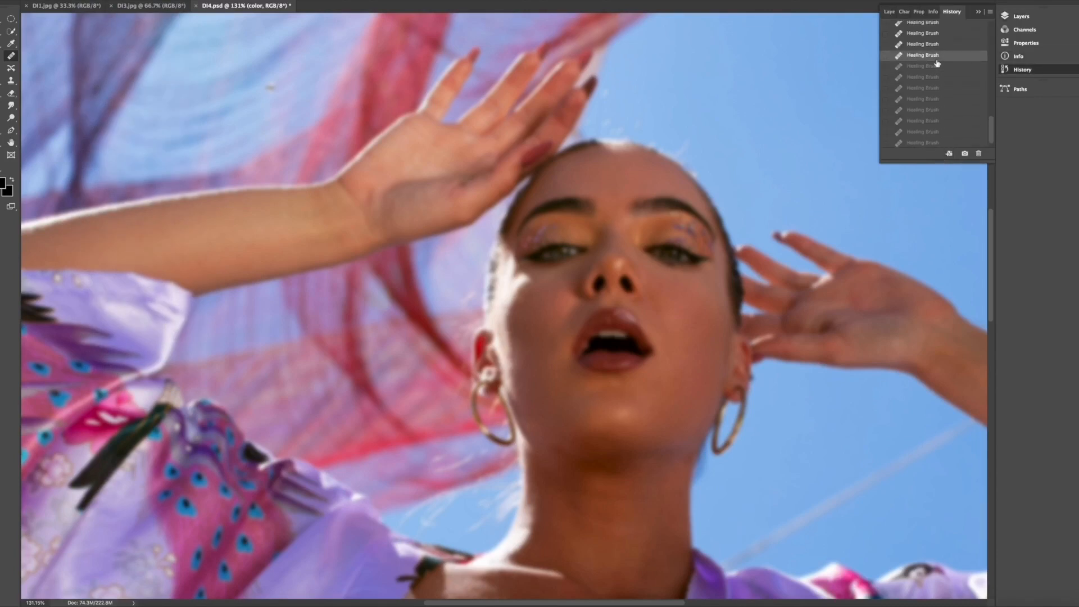
{"action": "scroll", "coordinate": [937, 63], "scroll_direction": "up", "scroll_amount": 1}
{"action": "left_click", "coordinate": [937, 65]}
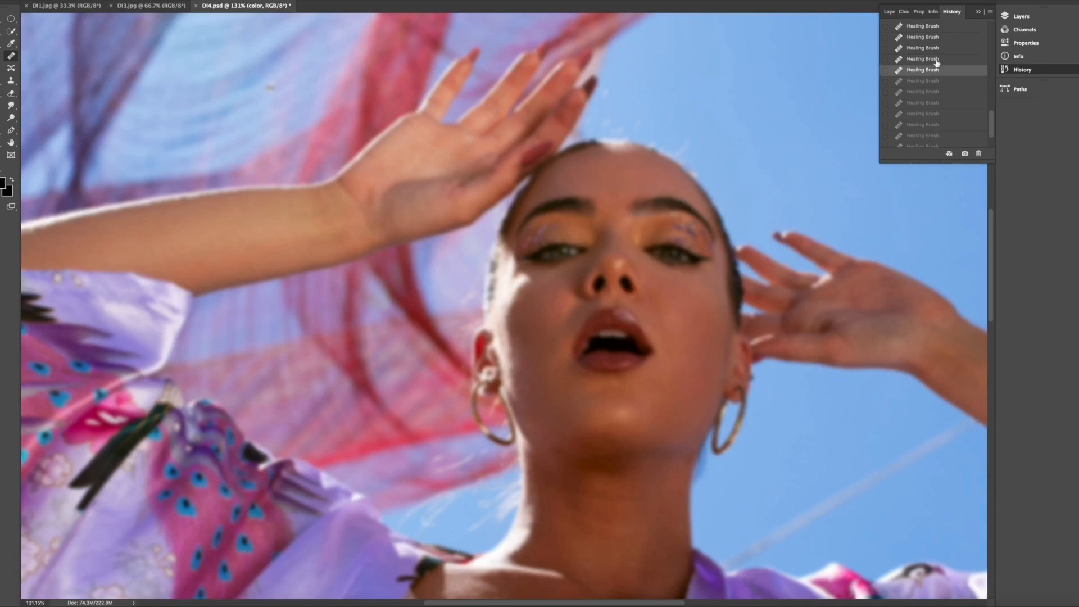
{"action": "left_click", "coordinate": [937, 61]}
Restore the undone healing strokes in the history except for the last one.
{"action": "scroll", "coordinate": [937, 113], "scroll_direction": "down", "scroll_amount": 3}
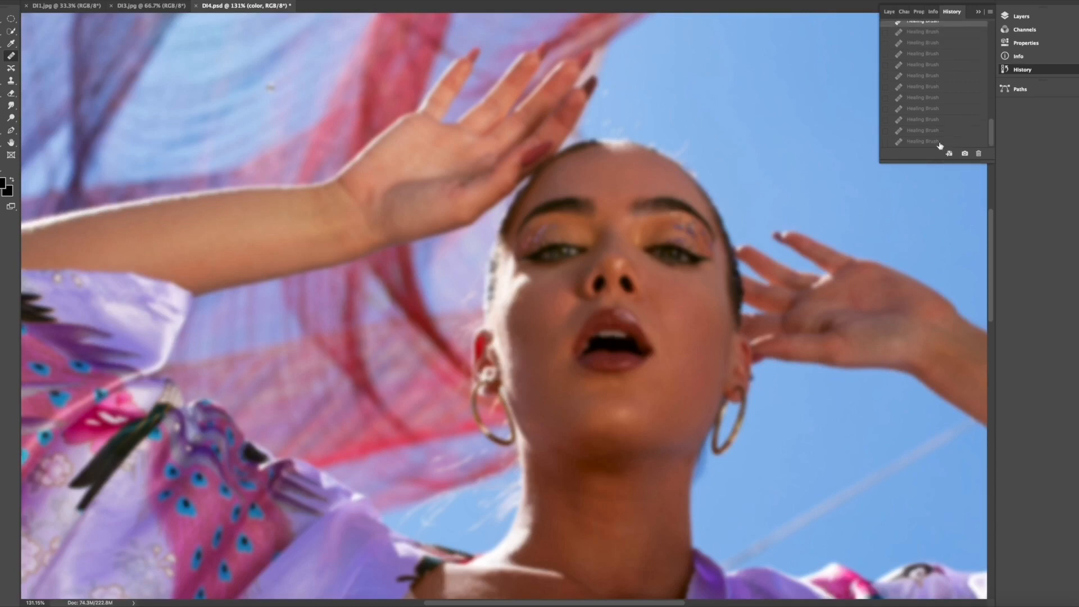
{"action": "left_click", "coordinate": [932, 143]}
{"action": "left_click", "coordinate": [924, 123]}
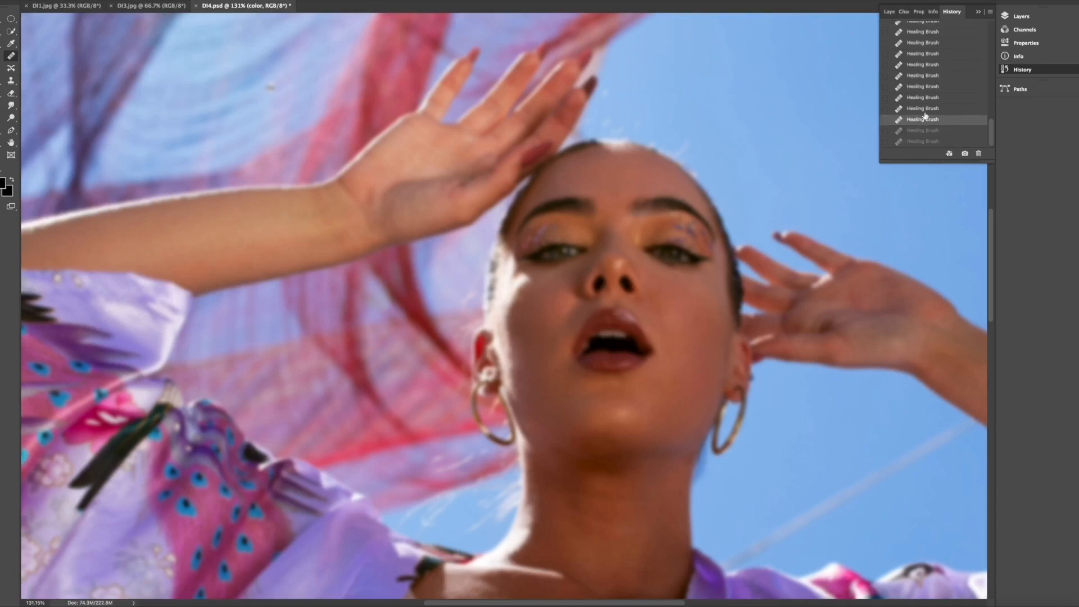
{"action": "left_click", "coordinate": [925, 112]}
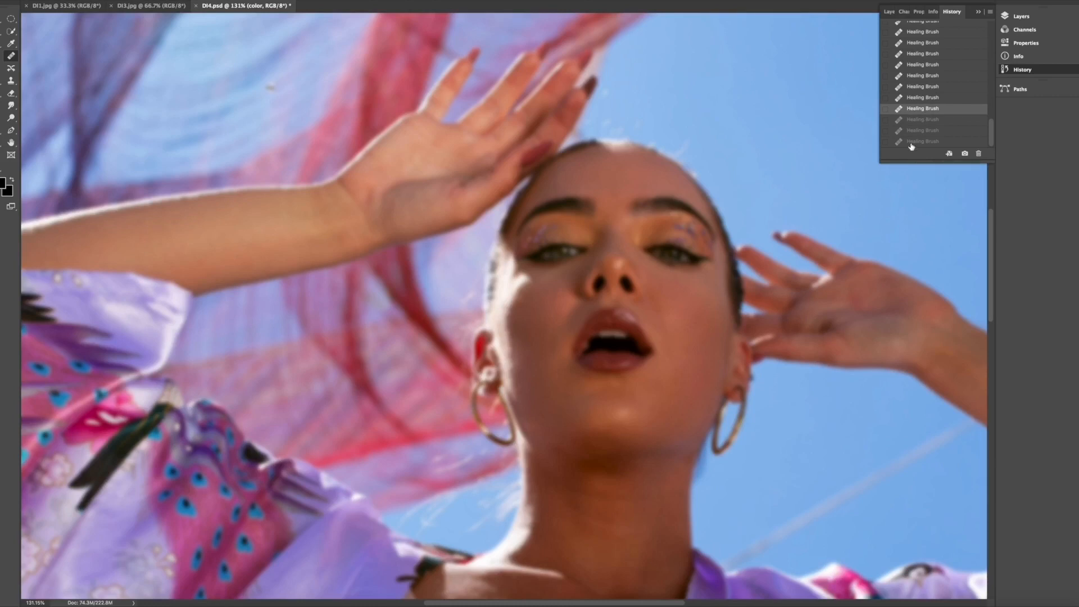
{"action": "left_click", "coordinate": [915, 141]}
{"action": "left_click", "coordinate": [915, 131]}
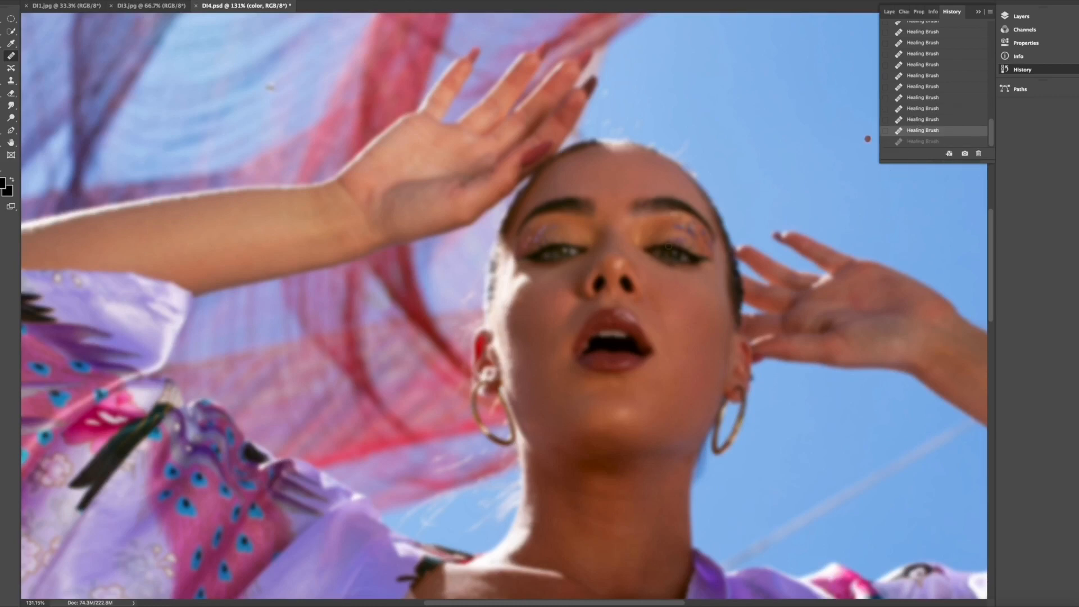
Heal the outer edge of her right cheek next to the earring, resampling adjacent cheek skin between strokes.
{"action": "left_click", "coordinate": [518, 351]}
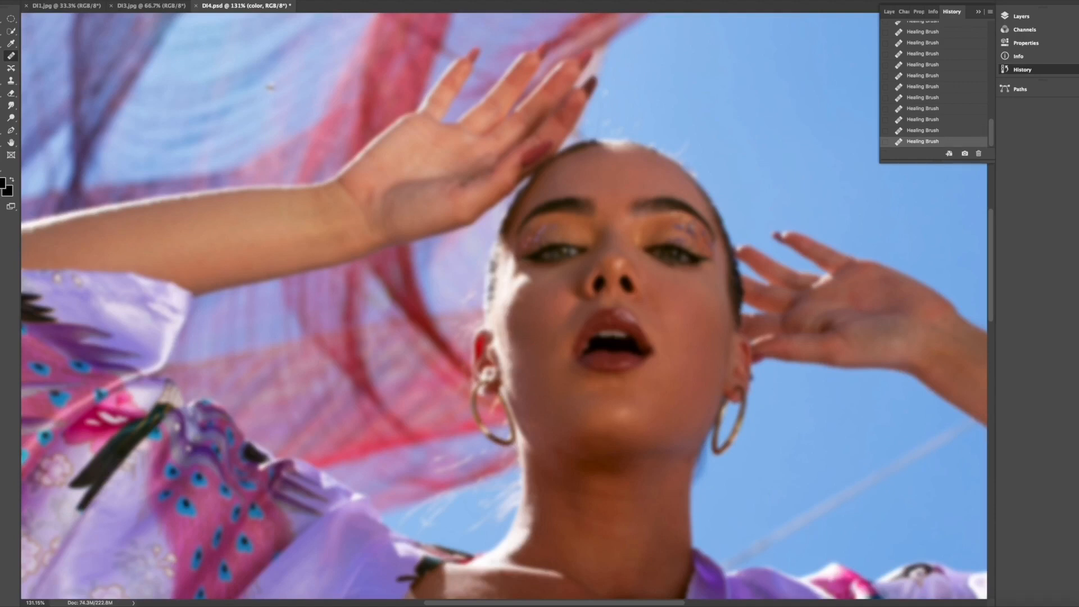
{"action": "left_click", "coordinate": [1021, 16]}
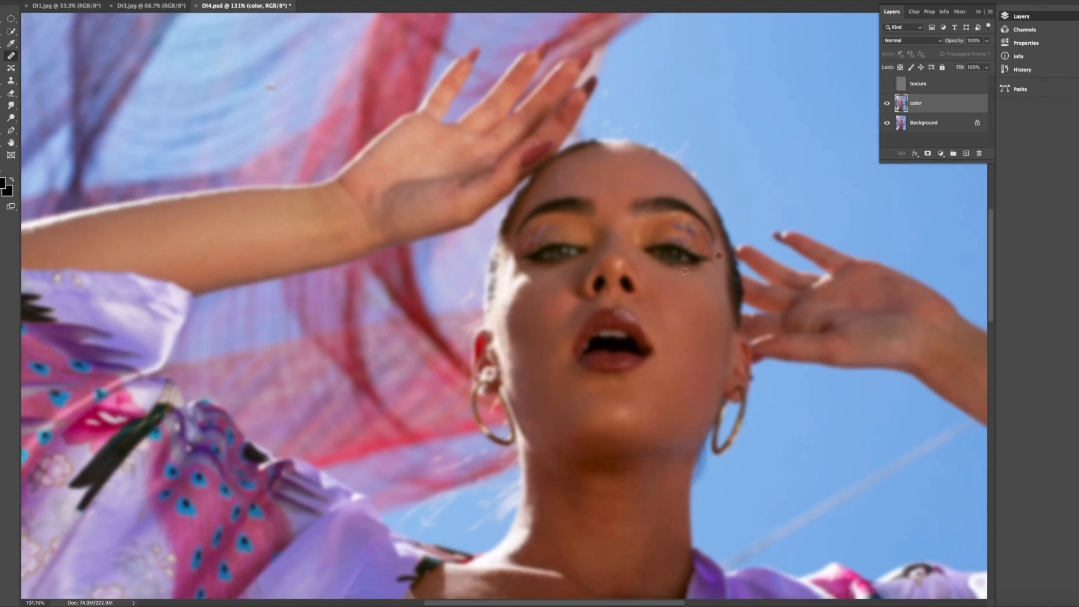
{"action": "left_click", "coordinate": [530, 366], "text": "alt"}
{"action": "left_click", "coordinate": [515, 365]}
{"action": "left_click", "coordinate": [522, 364], "text": "alt"}
{"action": "left_click", "coordinate": [515, 354]}
Compare the cheek before and after the recent history states and undo the last healing stroke.
{"action": "left_click", "coordinate": [1036, 69]}
{"action": "left_click", "coordinate": [932, 131]}
{"action": "left_click", "coordinate": [932, 109]}
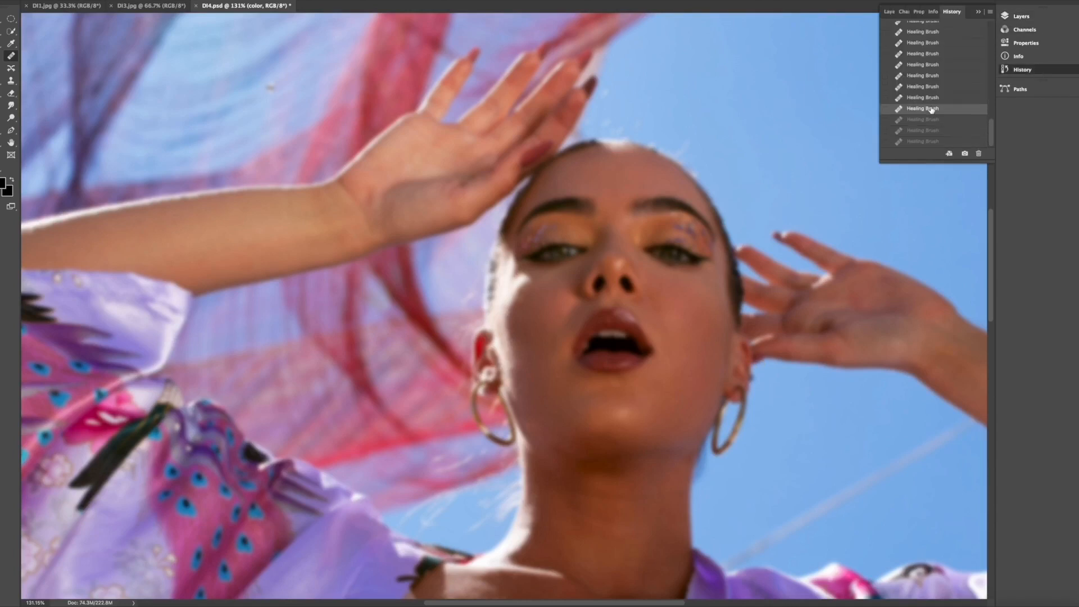
{"action": "left_click", "coordinate": [931, 120]}
{"action": "left_click", "coordinate": [930, 141]}
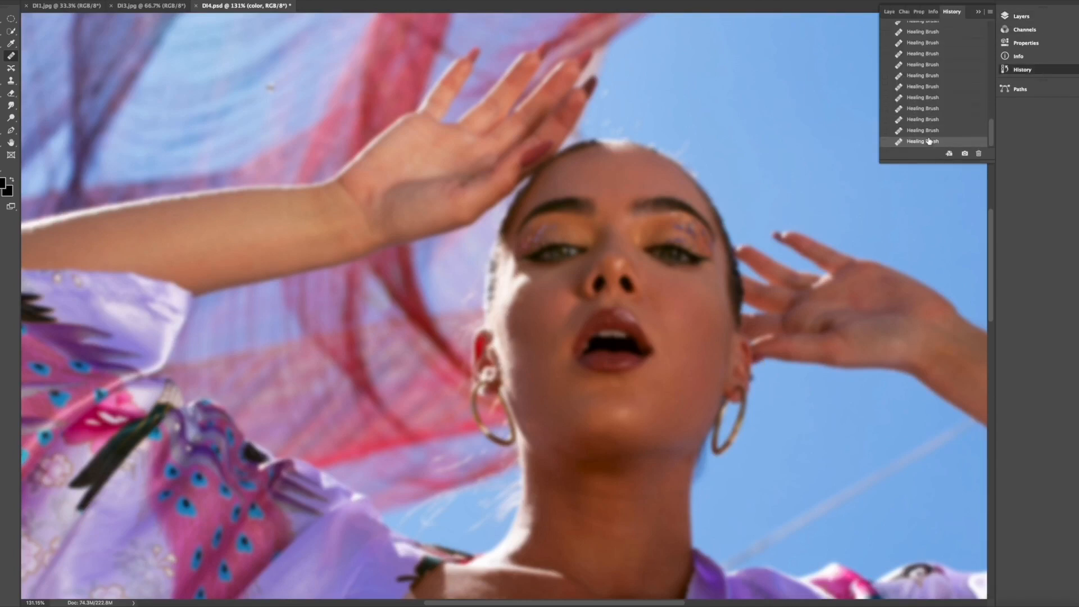
{"action": "left_click", "coordinate": [930, 131]}
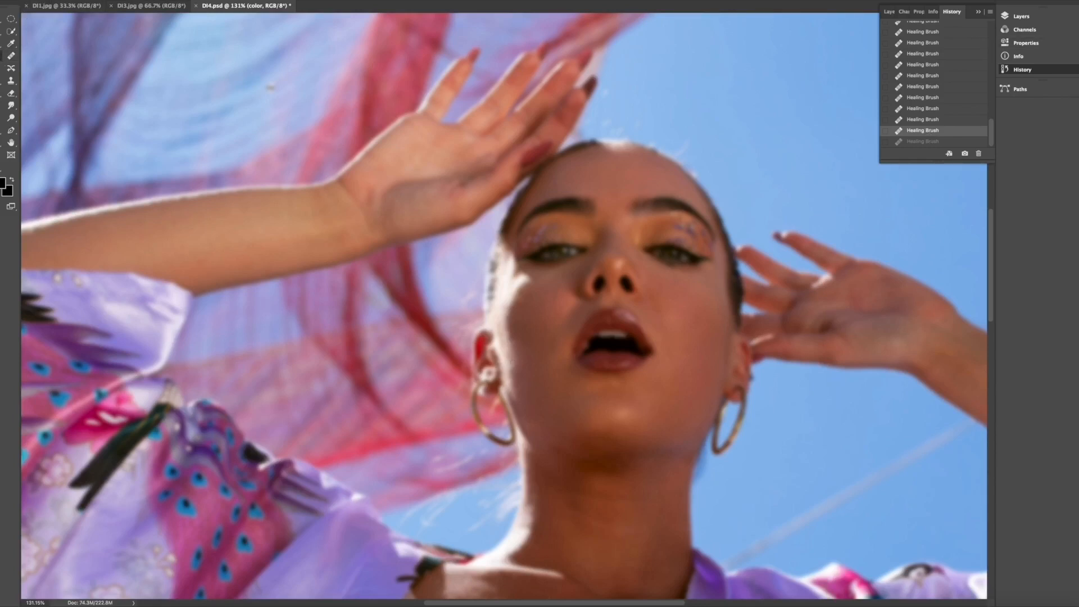
Retouch the uneven edge of her right cheek beside the ear with several Spot Healing Brush dabs.
{"action": "left_click", "coordinate": [510, 357]}
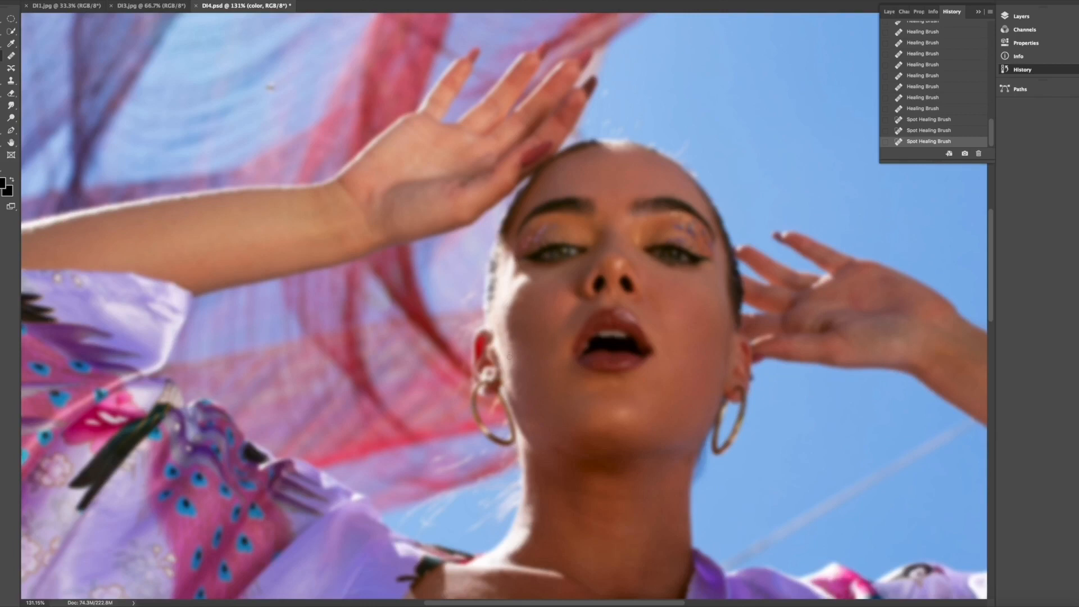
{"action": "left_click", "coordinate": [510, 356]}
{"action": "left_click", "coordinate": [506, 354]}
{"action": "left_click", "coordinate": [508, 363]}
{"action": "left_click", "coordinate": [510, 356]}
{"action": "left_click", "coordinate": [509, 348]}
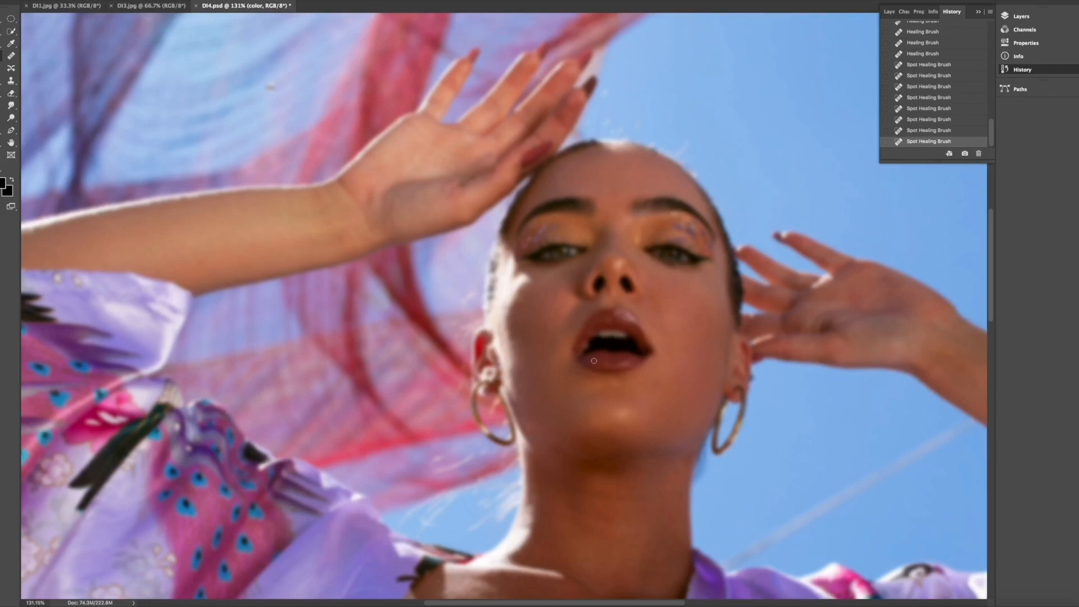
Switch to the Healing Brush and heal her right cheek in the color layer with skin sampled from the cheek.
{"action": "left_click", "coordinate": [11, 57]}
{"action": "left_click", "coordinate": [525, 345], "text": "alt"}
{"action": "left_click", "coordinate": [511, 340]}
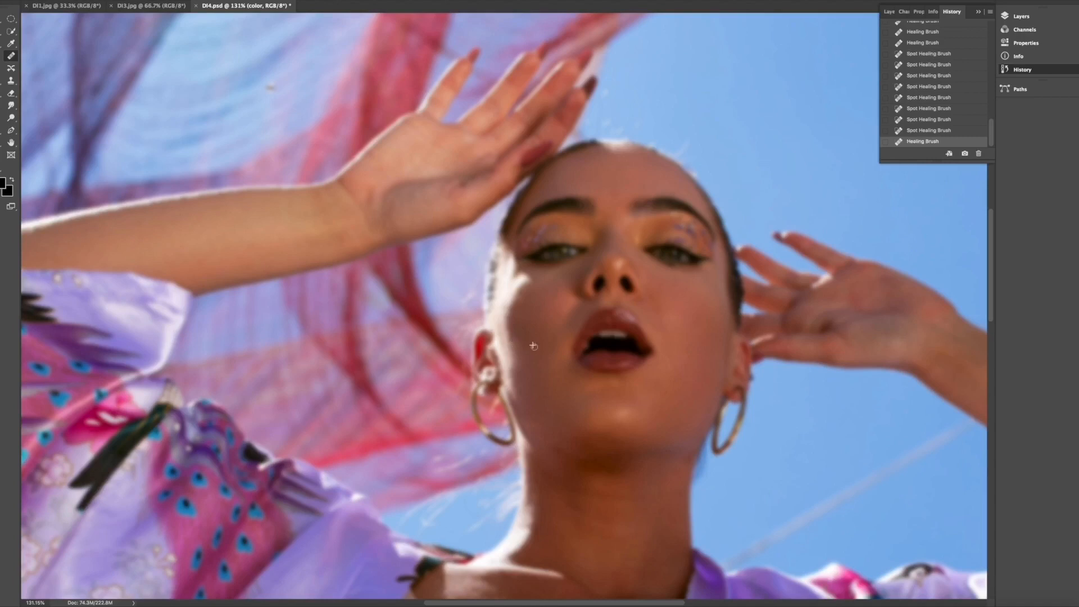
{"action": "left_click", "coordinate": [1022, 16]}
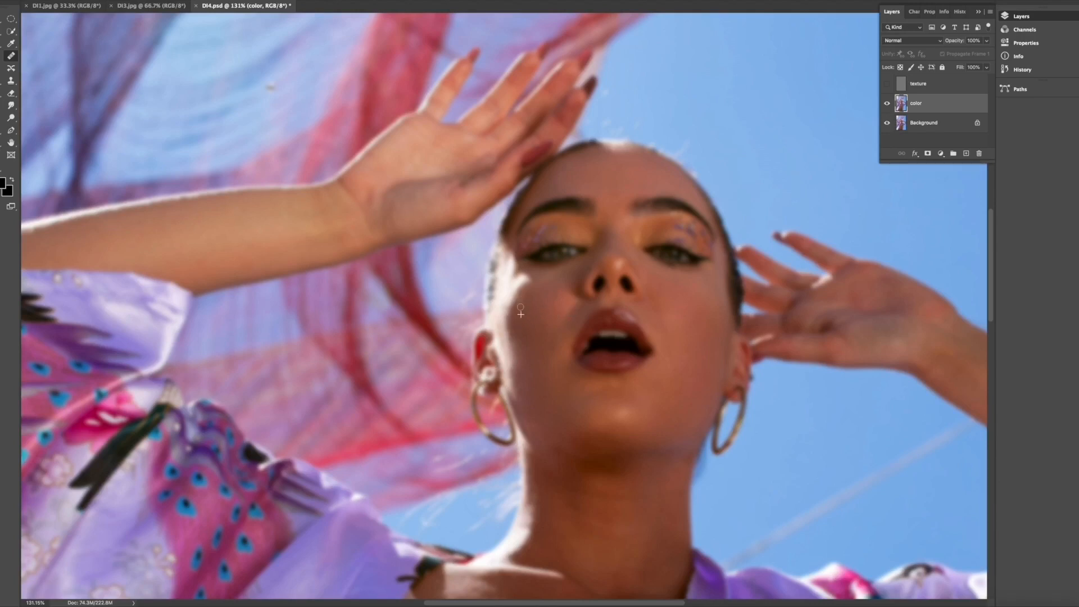
{"action": "left_click", "coordinate": [557, 304]}
Retry healing the upper part of her right cheek, stepping back until only the first two new Healing Brush strokes remain.
{"action": "left_click", "coordinate": [1022, 70]}
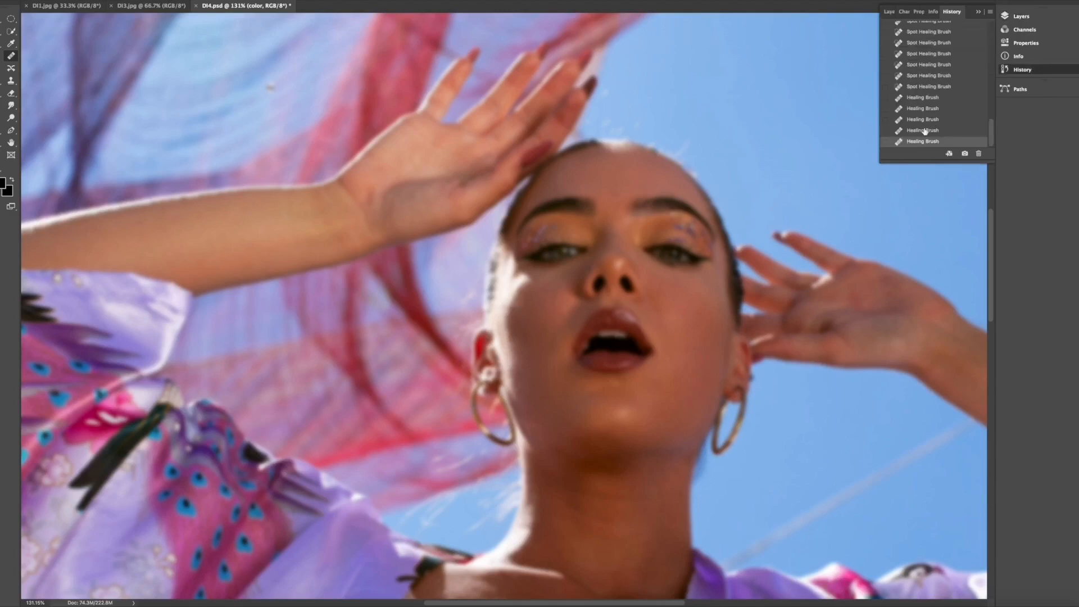
{"action": "left_click", "coordinate": [925, 130]}
{"action": "left_click", "coordinate": [927, 119]}
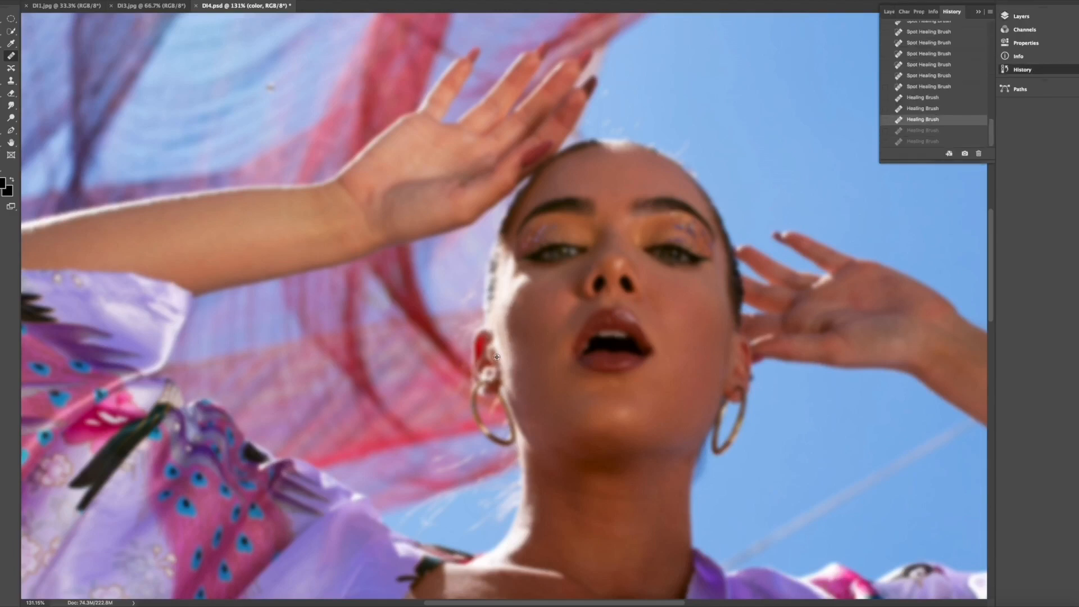
{"action": "left_click", "coordinate": [551, 304]}
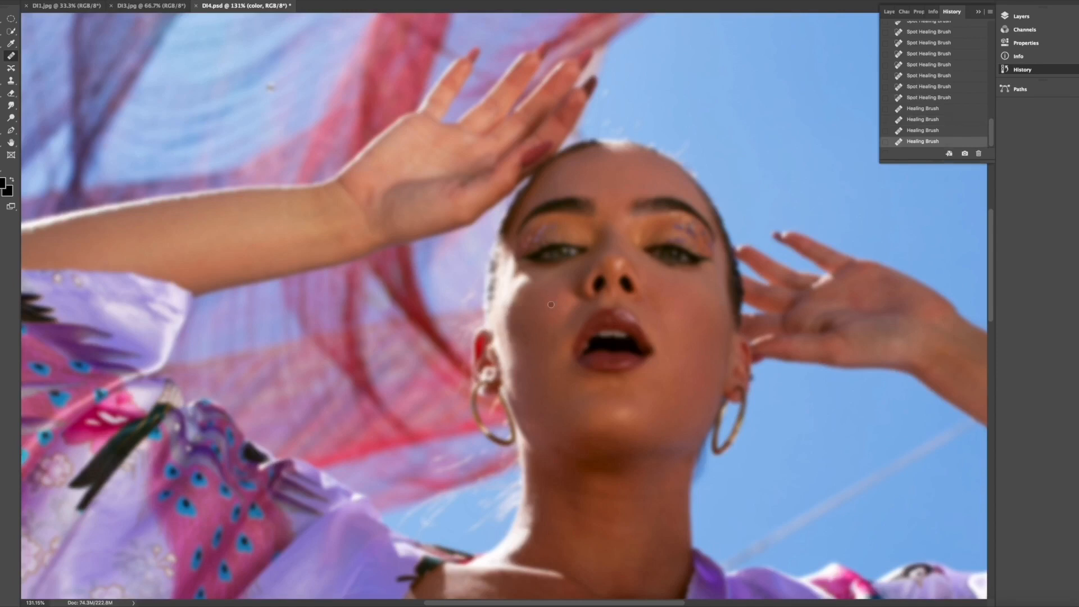
{"action": "left_click", "coordinate": [549, 303]}
{"action": "left_click", "coordinate": [958, 131]}
{"action": "left_click", "coordinate": [956, 119]}
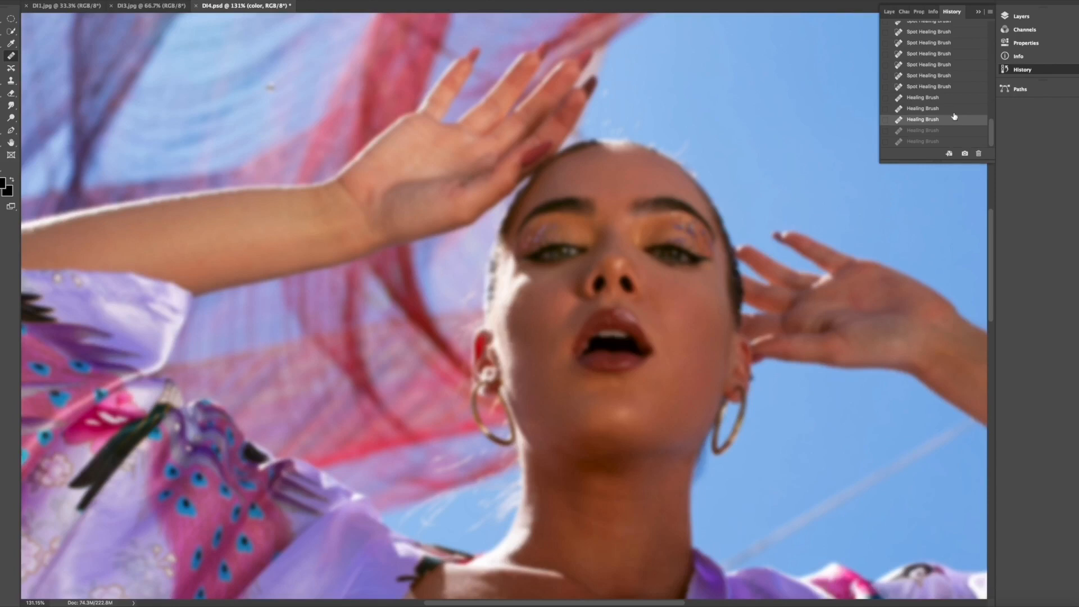
{"action": "left_click", "coordinate": [954, 109]}
Heal uneven tones on her right cheek below the eye in the color layer at 200% zoom.
{"action": "key", "text": "super+plus"}
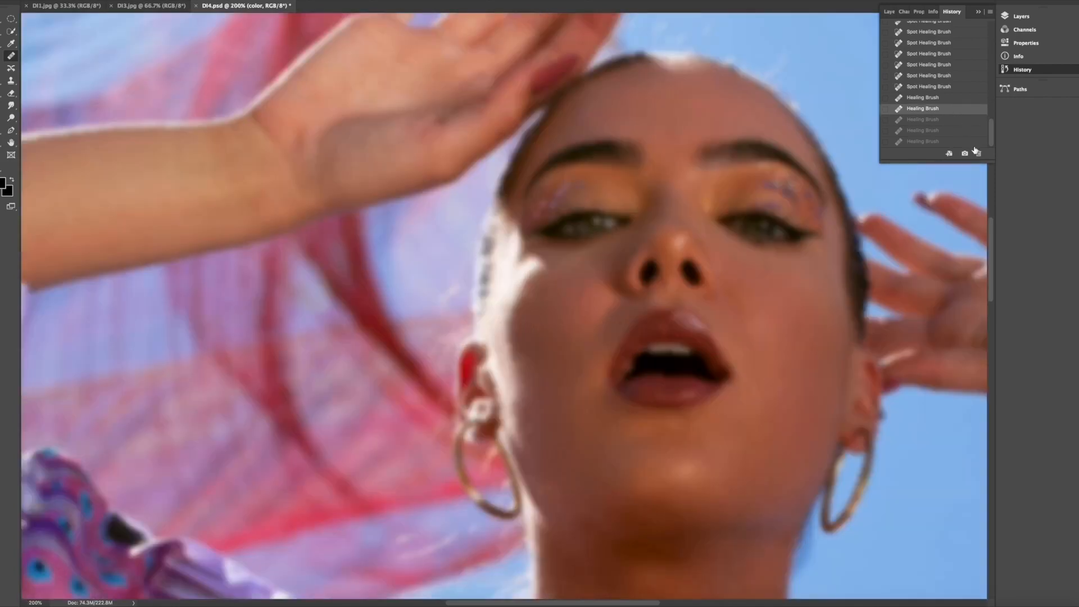
{"action": "left_click", "coordinate": [535, 302]}
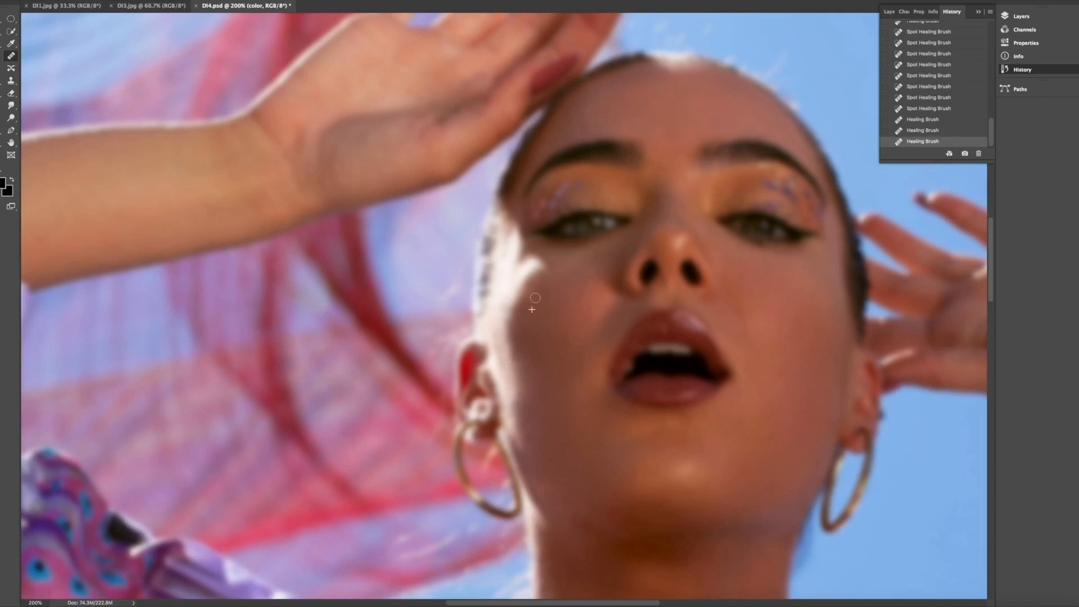
{"action": "left_click", "coordinate": [531, 305]}
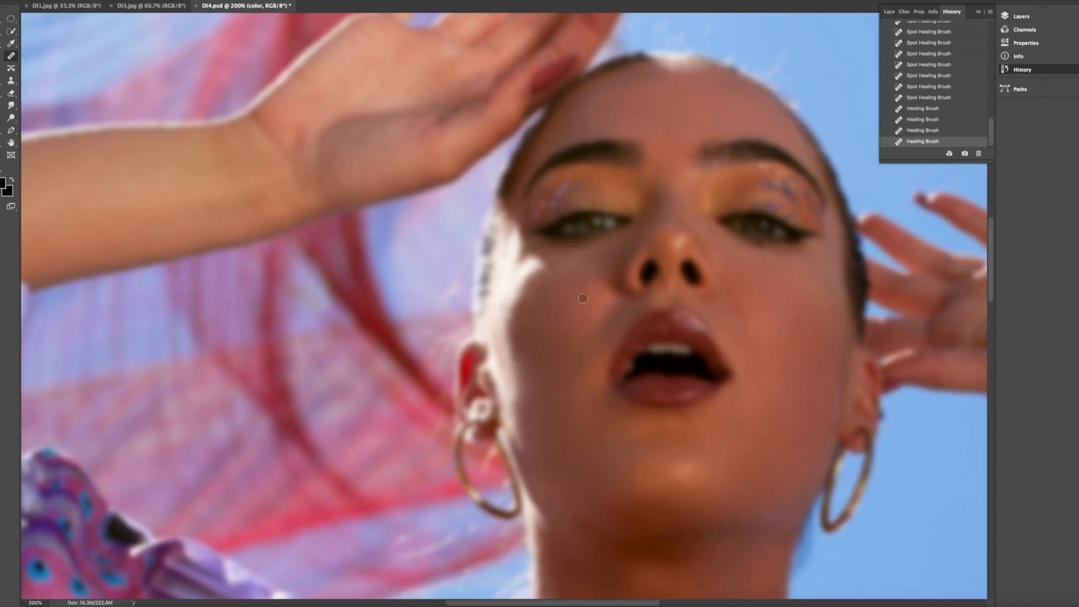
{"action": "left_click", "coordinate": [531, 295]}
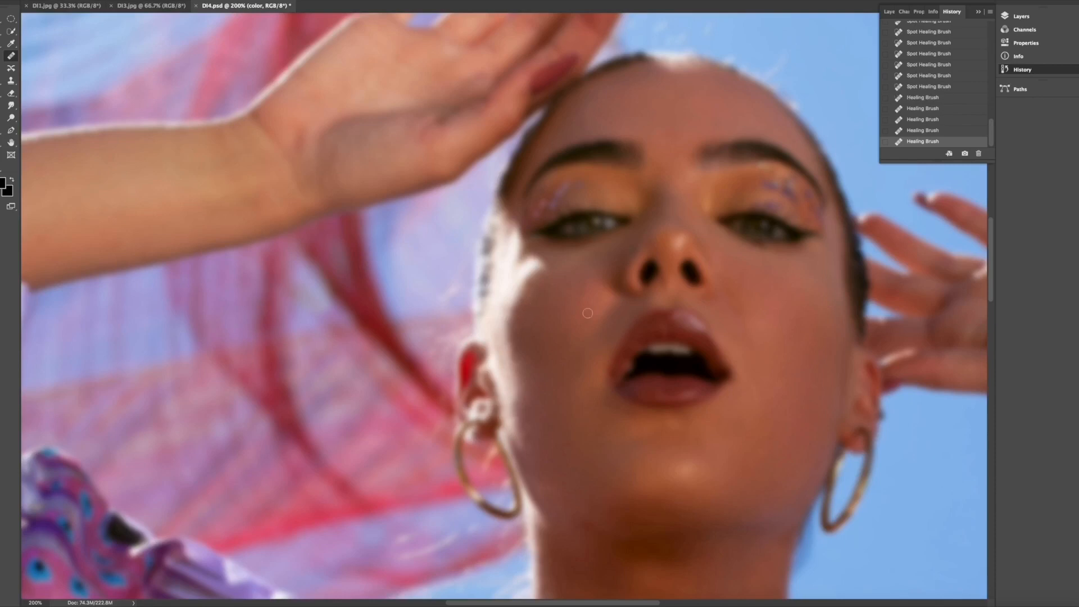
{"action": "left_click", "coordinate": [534, 312]}
{"action": "left_click", "coordinate": [577, 336]}
{"action": "left_click", "coordinate": [522, 303]}
Show the texture layer again, make it active and heal a spot on her right cheek.
{"action": "left_click", "coordinate": [1024, 29]}
{"action": "left_click", "coordinate": [1023, 17]}
{"action": "left_click", "coordinate": [887, 83]}
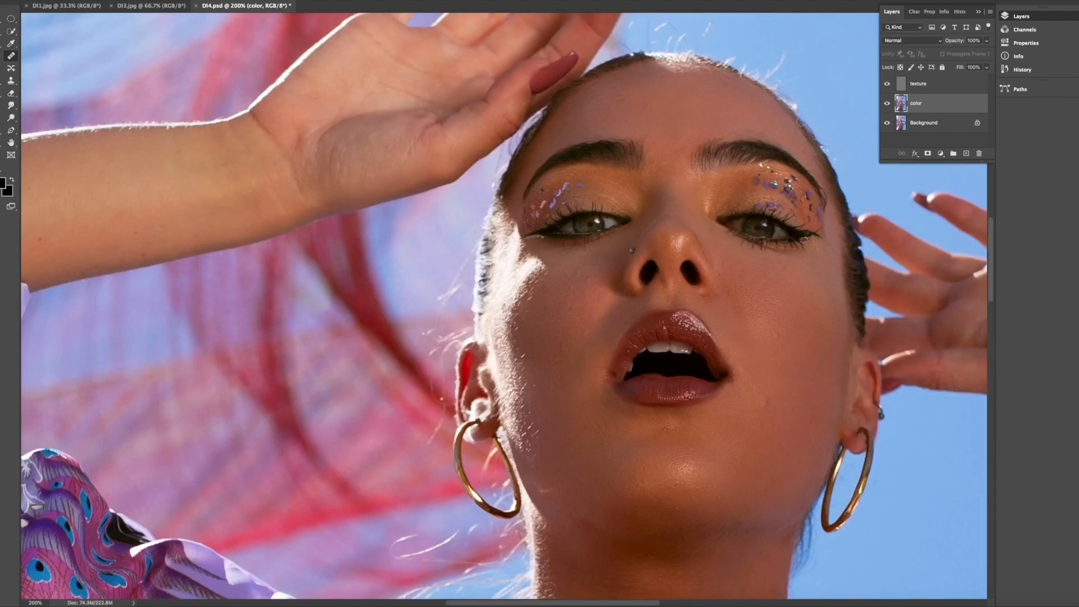
{"action": "left_click", "coordinate": [922, 81]}
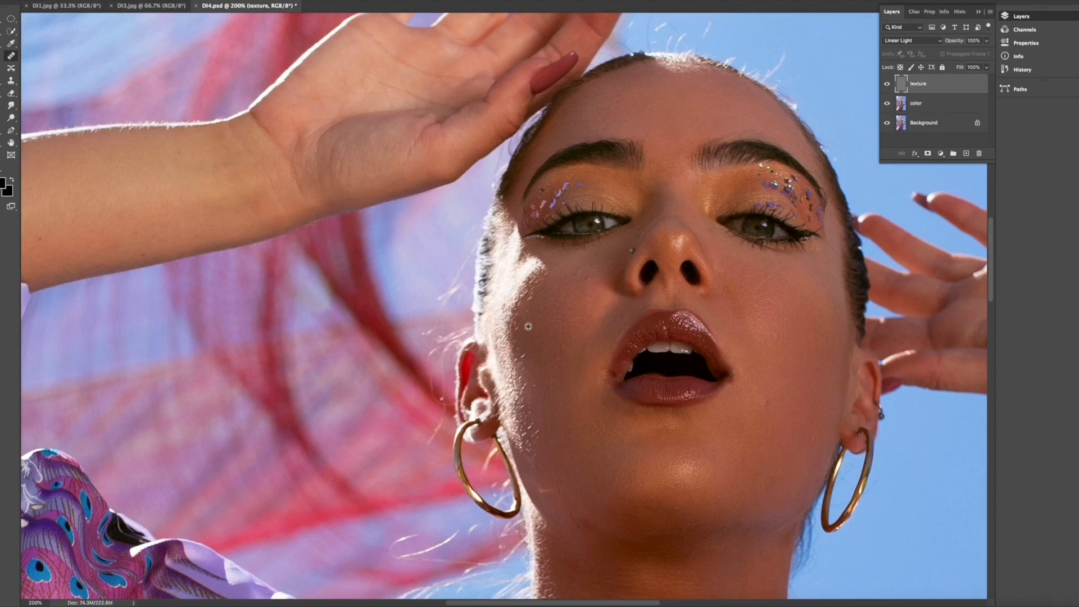
{"action": "left_click", "coordinate": [549, 304]}
Undo the last three healing strokes through the history.
{"action": "left_click", "coordinate": [1023, 69]}
{"action": "left_click", "coordinate": [916, 130]}
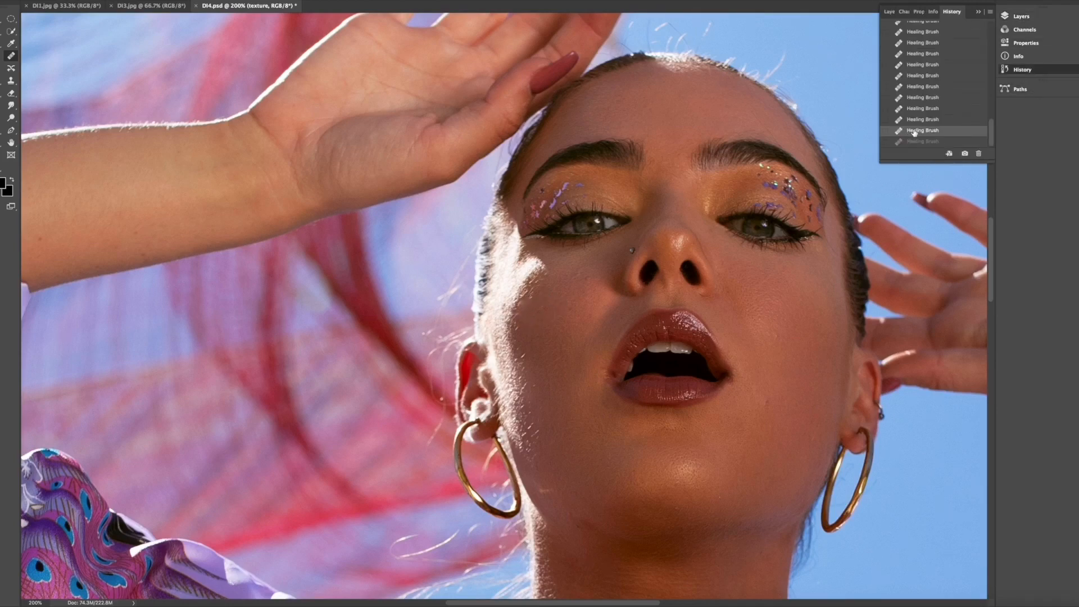
{"action": "left_click", "coordinate": [926, 110]}
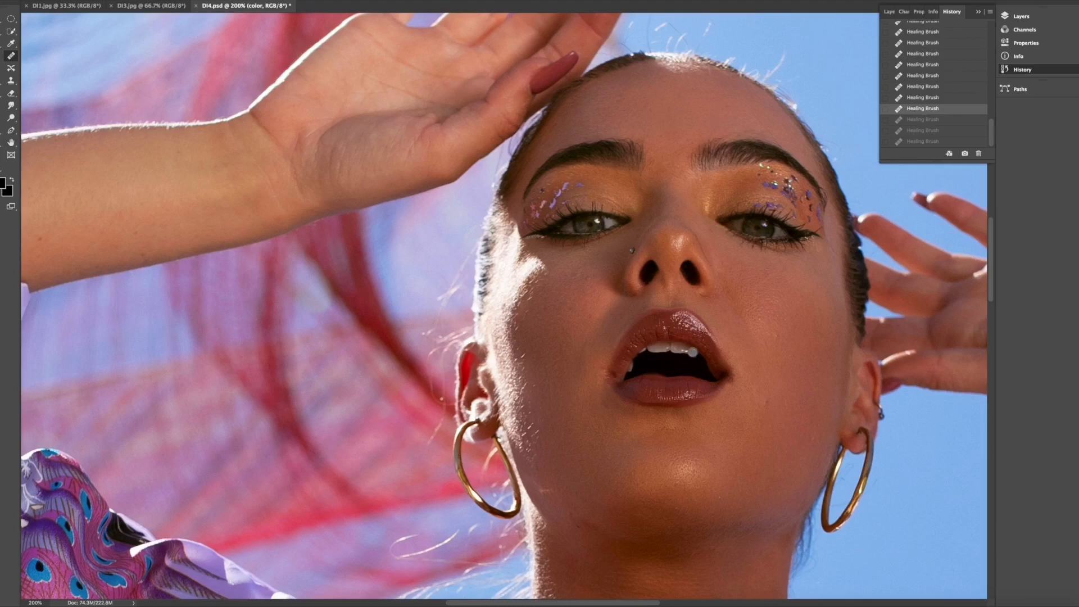
Make the texture layer active and heal the skin texture on the face with the Healing Brush.
{"action": "left_click", "coordinate": [1031, 20]}
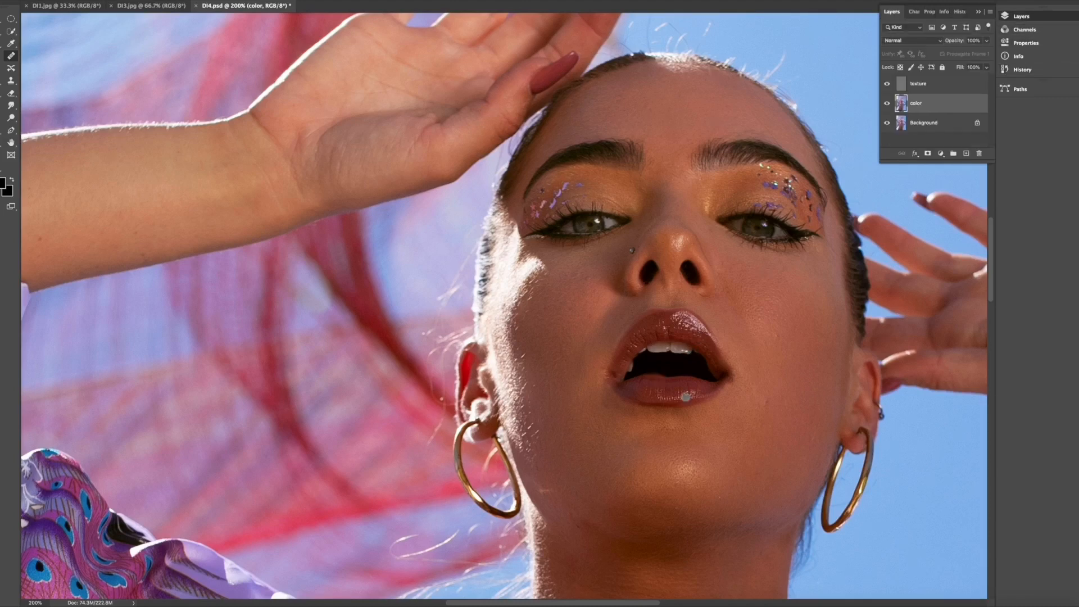
{"action": "left_click", "coordinate": [922, 83]}
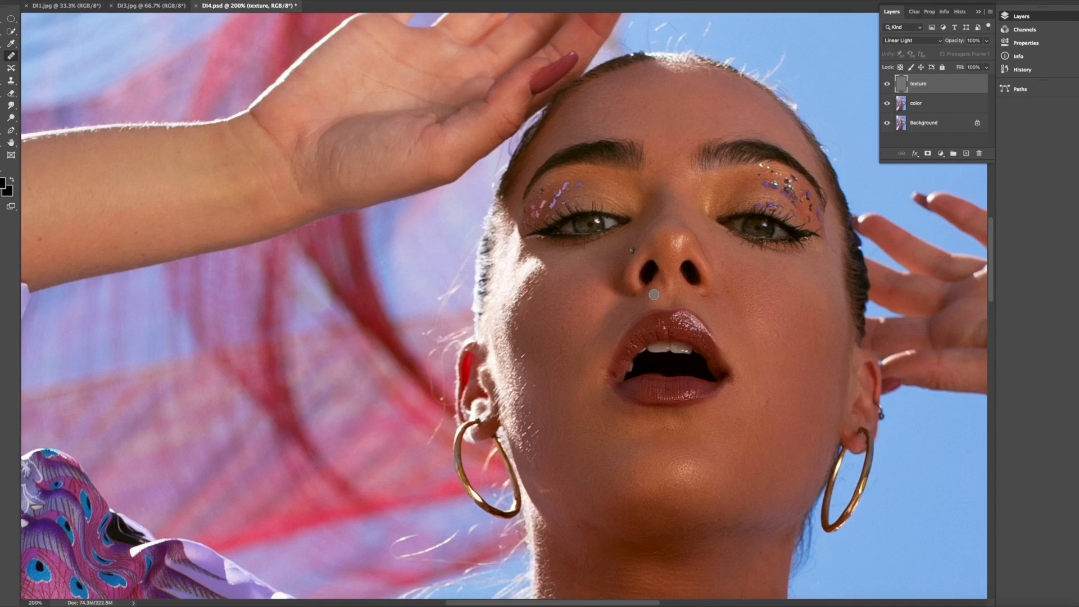
{"action": "left_click", "coordinate": [1057, 72]}
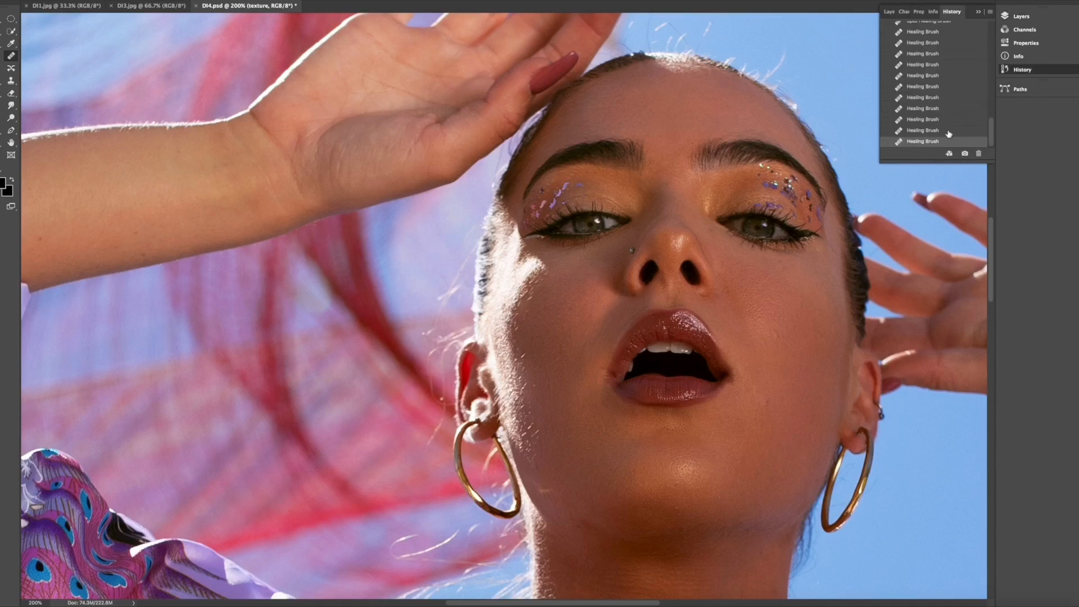
{"action": "key", "text": "F7"}
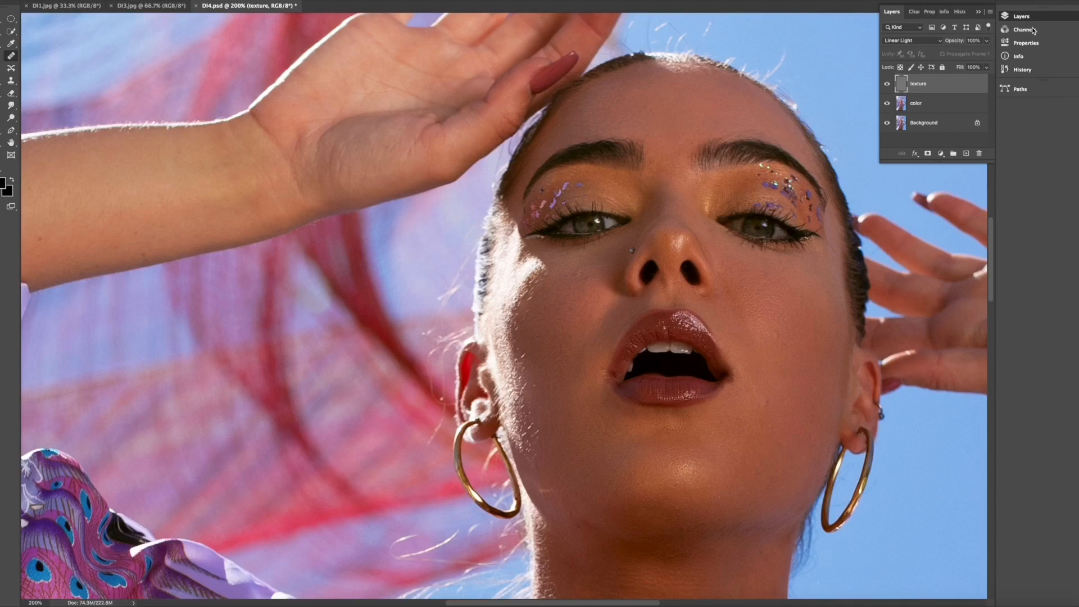
Make the color layer active and heal uneven tones along her left lower cheek and jaw, sampling from nearby skin.
{"action": "left_click", "coordinate": [920, 105]}
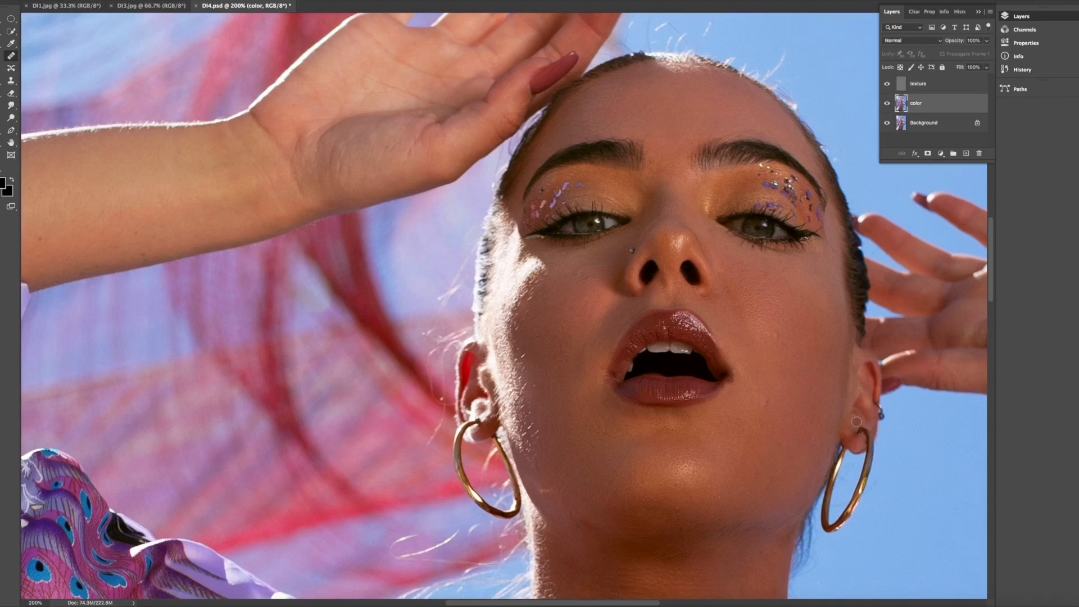
{"action": "left_click_drag", "start_coordinate": [856, 422], "coordinate": [857, 356]}
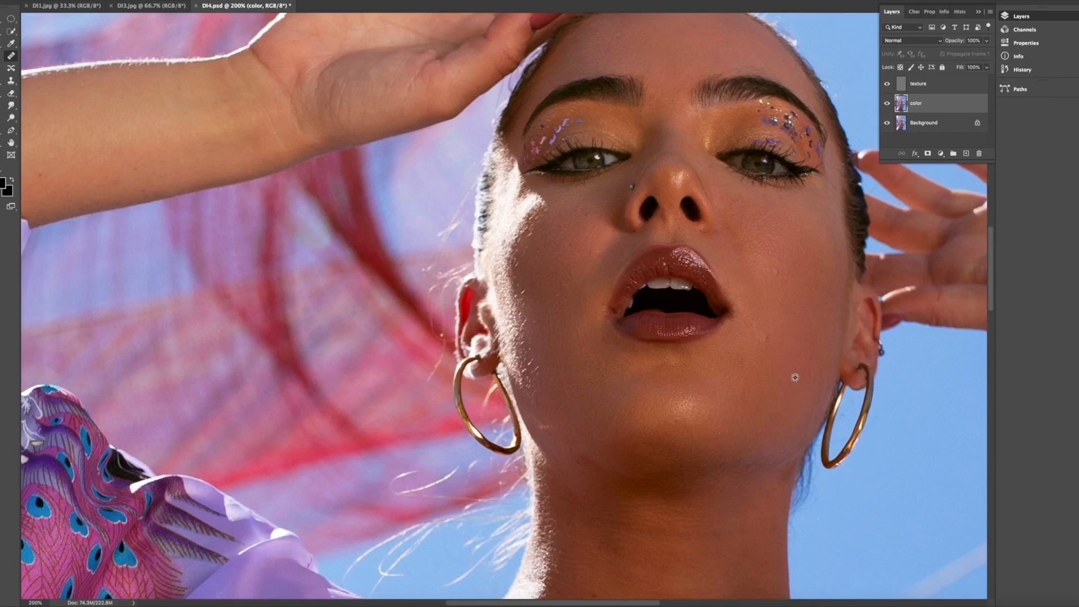
{"action": "left_click", "coordinate": [793, 401], "text": "alt"}
{"action": "left_click", "coordinate": [809, 425]}
{"action": "left_click", "coordinate": [794, 378], "text": "alt"}
{"action": "left_click", "coordinate": [802, 412]}
{"action": "scroll", "coordinate": [871, 213], "scroll_direction": "up", "scroll_amount": 2}
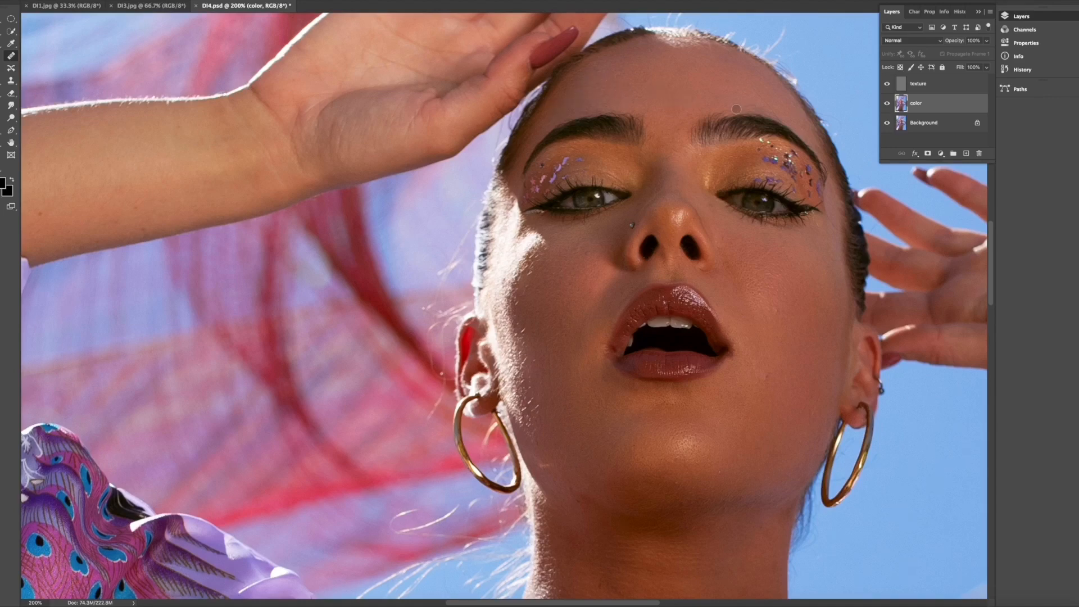
Make the texture layer active and reduce the Spot Healing Brush size to about 12 px.
{"action": "left_click", "coordinate": [953, 84]}
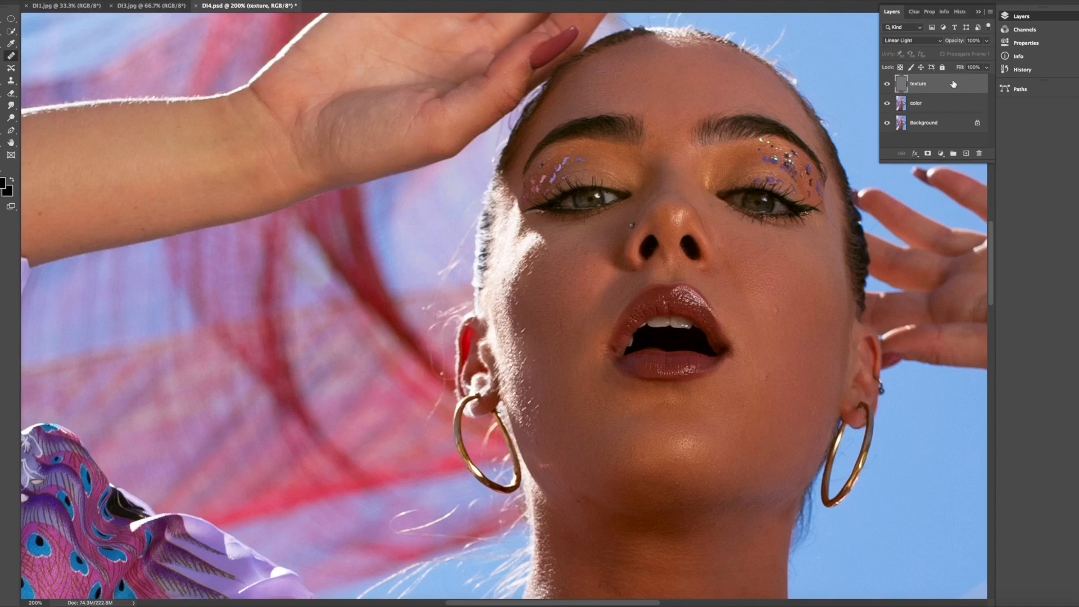
{"action": "left_click", "coordinate": [73, 114]}
{"action": "right_click", "coordinate": [31, 17]}
{"action": "left_click_drag", "start_coordinate": [9, 17], "coordinate": [6, 17]}
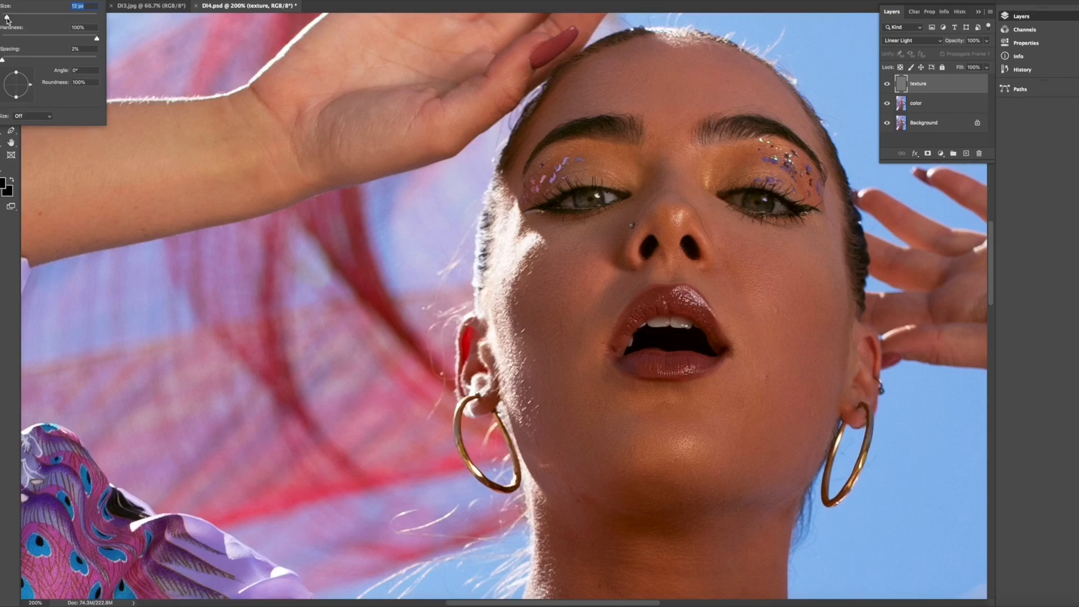
{"action": "key", "text": "Return"}
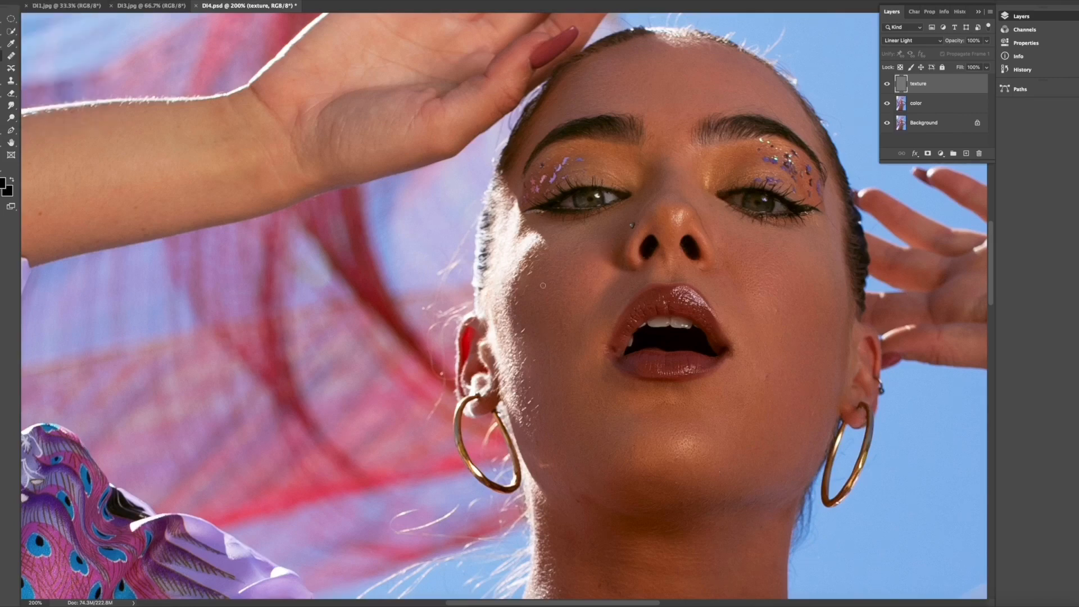
Switch to the Healing Brush and heal the texture along the sunlit edge of her right cheek.
{"action": "left_click", "coordinate": [73, 0]}
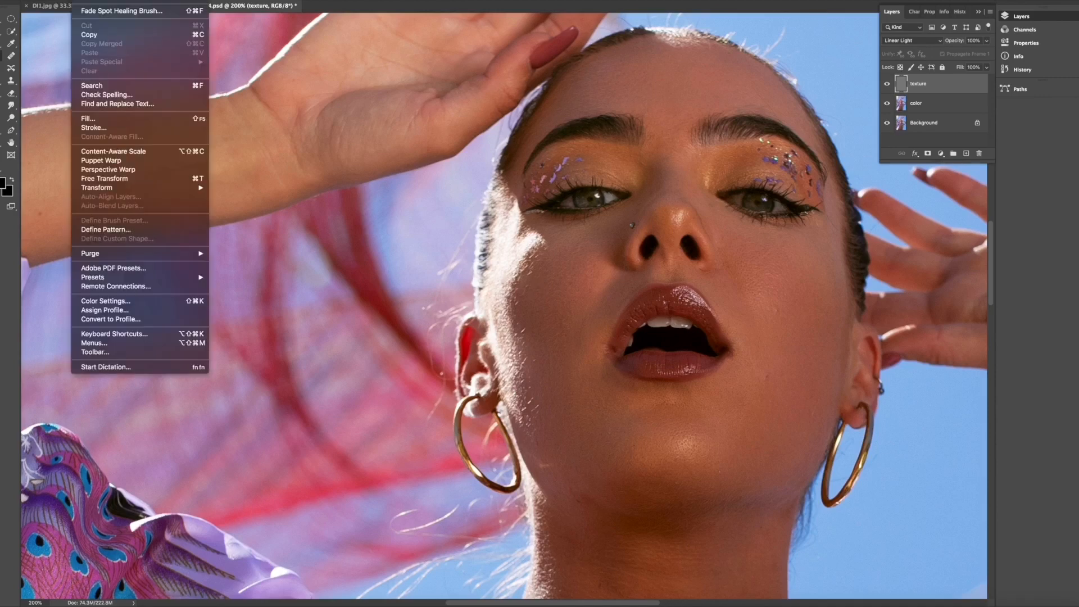
{"action": "left_click", "coordinate": [10, 56]}
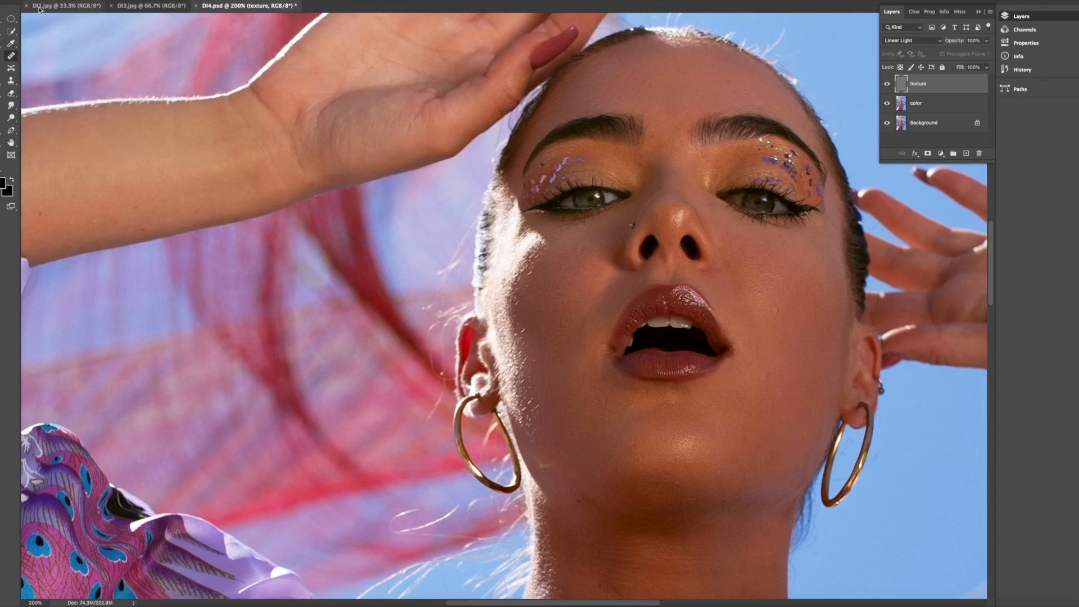
{"action": "right_click", "coordinate": [93, 18]}
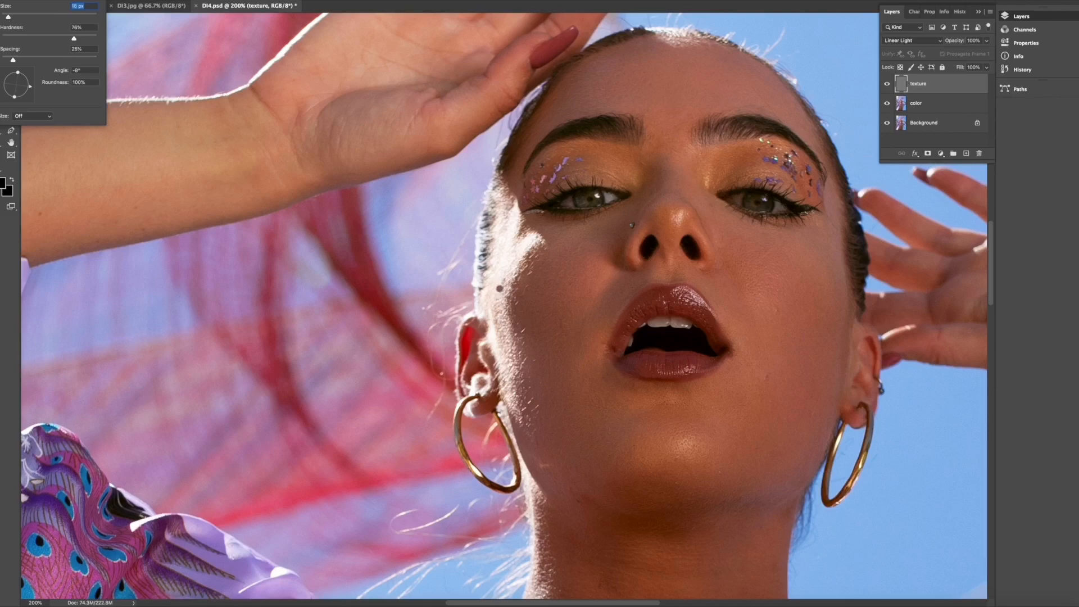
{"action": "left_click", "coordinate": [505, 269], "text": "alt"}
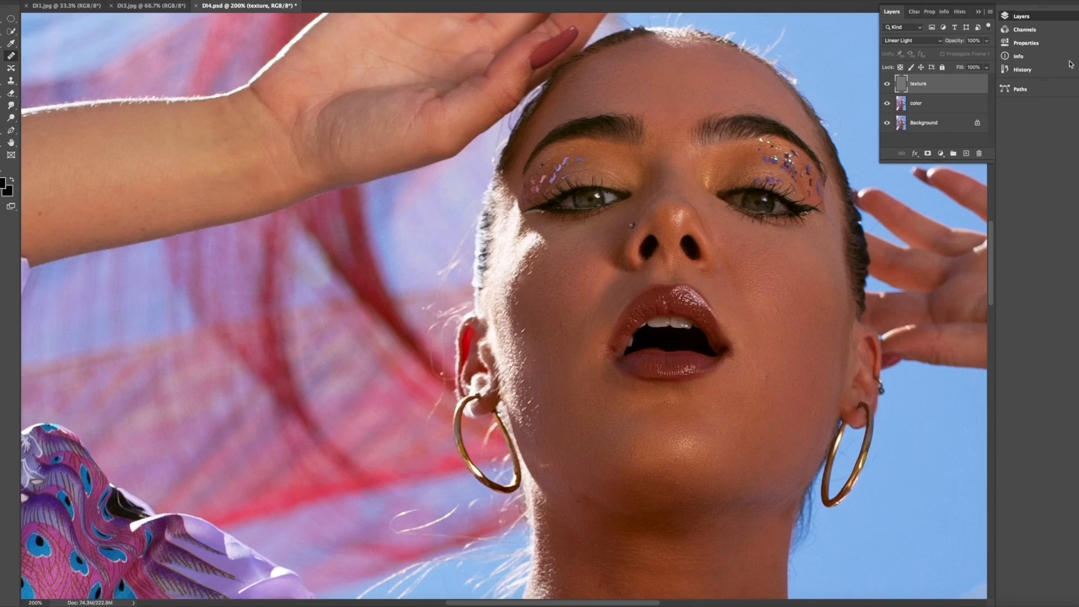
Compare earlier healing states in the history and undo the last five Healing Brush strokes.
{"action": "left_click", "coordinate": [1023, 70]}
{"action": "left_click", "coordinate": [932, 130]}
{"action": "left_click", "coordinate": [932, 119]}
{"action": "left_click", "coordinate": [933, 109]}
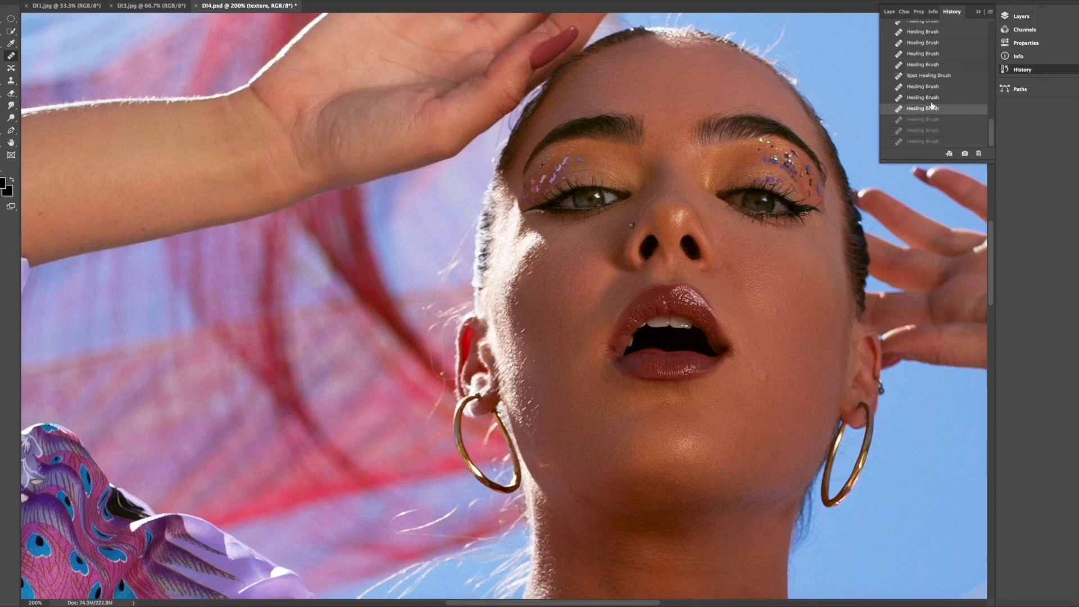
{"action": "left_click", "coordinate": [934, 97]}
{"action": "left_click", "coordinate": [940, 87]}
{"action": "left_click", "coordinate": [942, 75]}
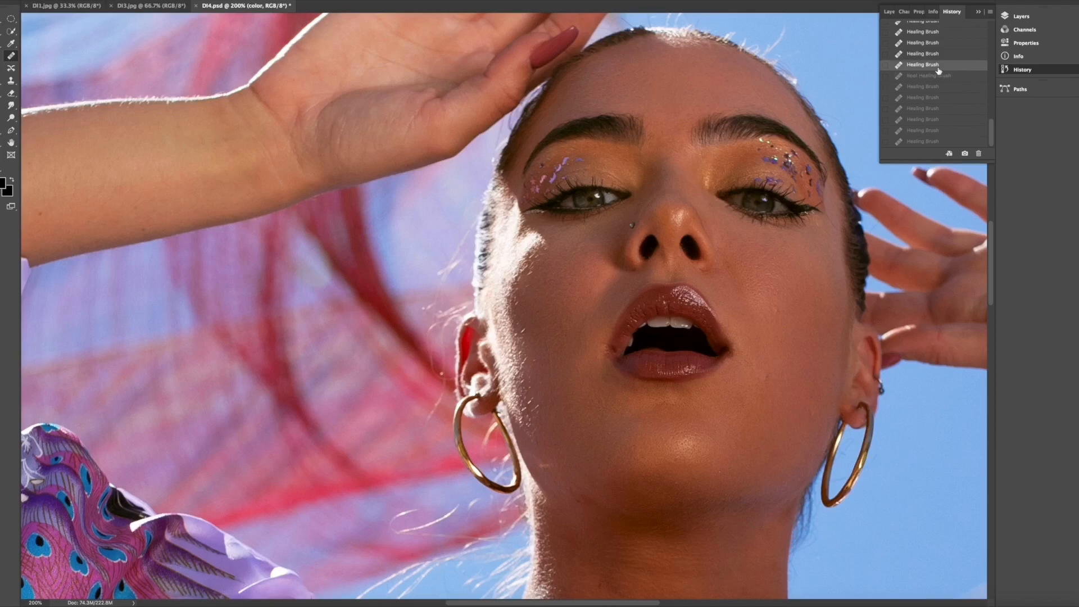
{"action": "left_click", "coordinate": [938, 87]}
{"action": "left_click", "coordinate": [943, 99]}
{"action": "left_click", "coordinate": [944, 88]}
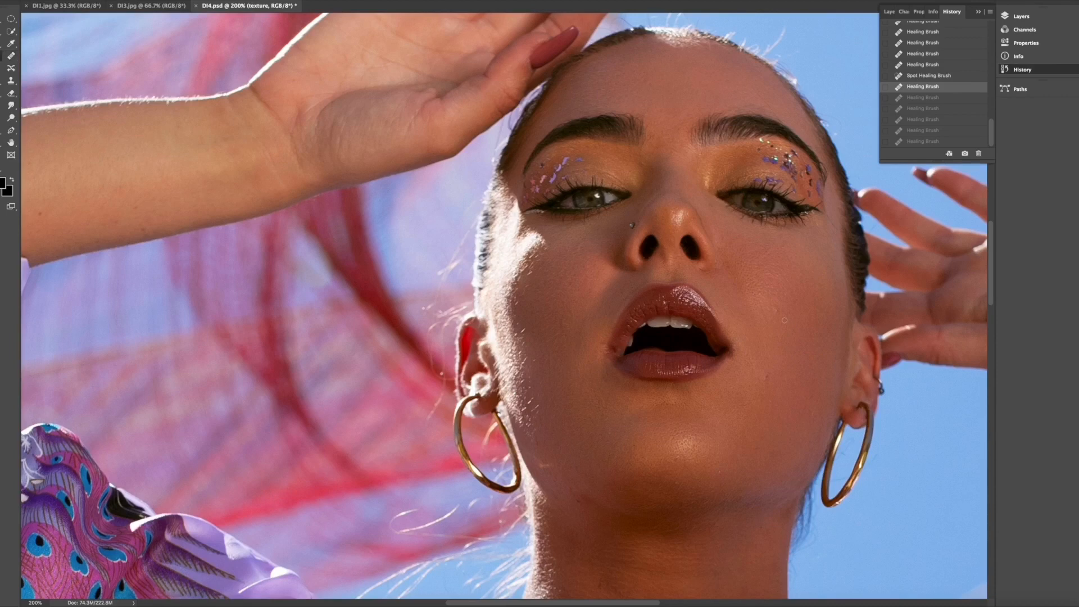
Remove small blemishes with the Spot Healing Brush on her left cheek, beside the mouth and along her right jawline.
{"action": "left_click", "coordinate": [801, 312]}
{"action": "left_click", "coordinate": [767, 380]}
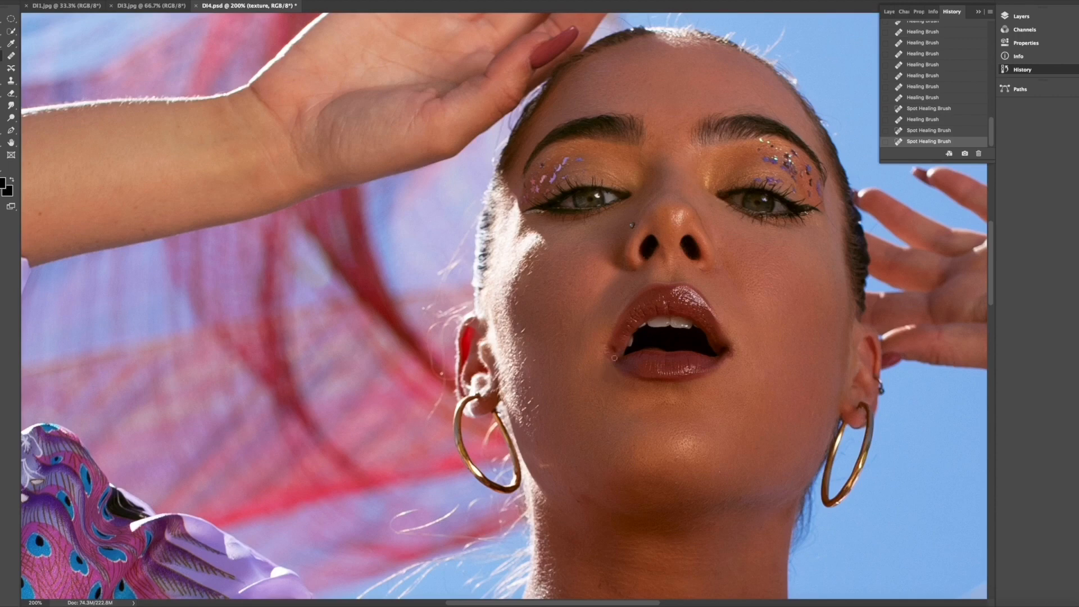
{"action": "left_click", "coordinate": [605, 381]}
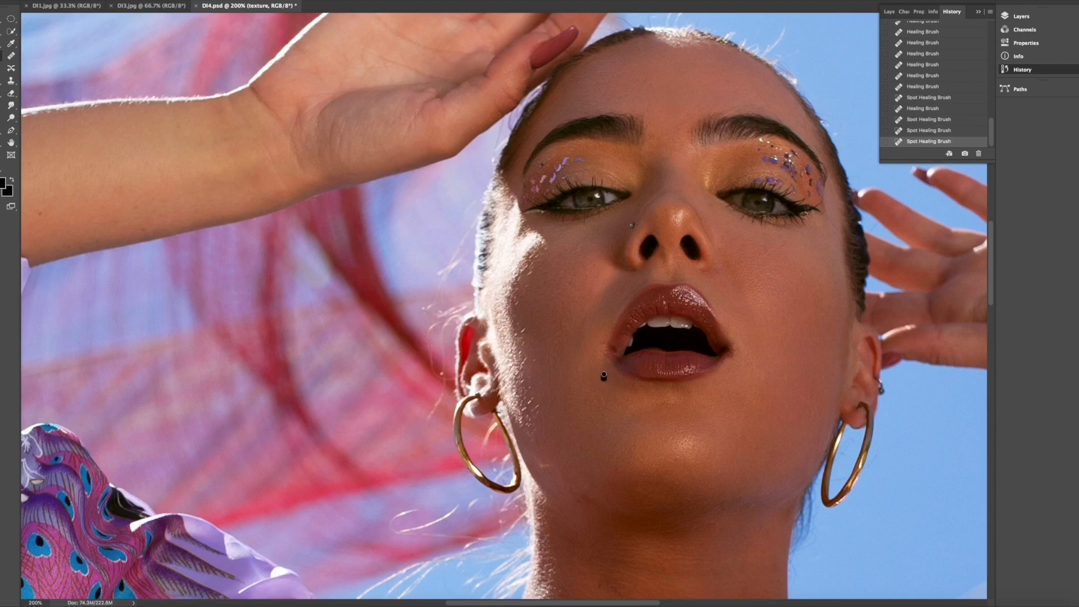
{"action": "left_click", "coordinate": [580, 497]}
{"action": "left_click", "coordinate": [566, 485]}
{"action": "left_click", "coordinate": [561, 478]}
{"action": "left_click", "coordinate": [536, 444]}
Spot-heal small marks beside the nose and on the upper part of her left cheek.
{"action": "scroll", "coordinate": [691, 419], "scroll_direction": "up", "scroll_amount": 2}
{"action": "left_click", "coordinate": [711, 263]}
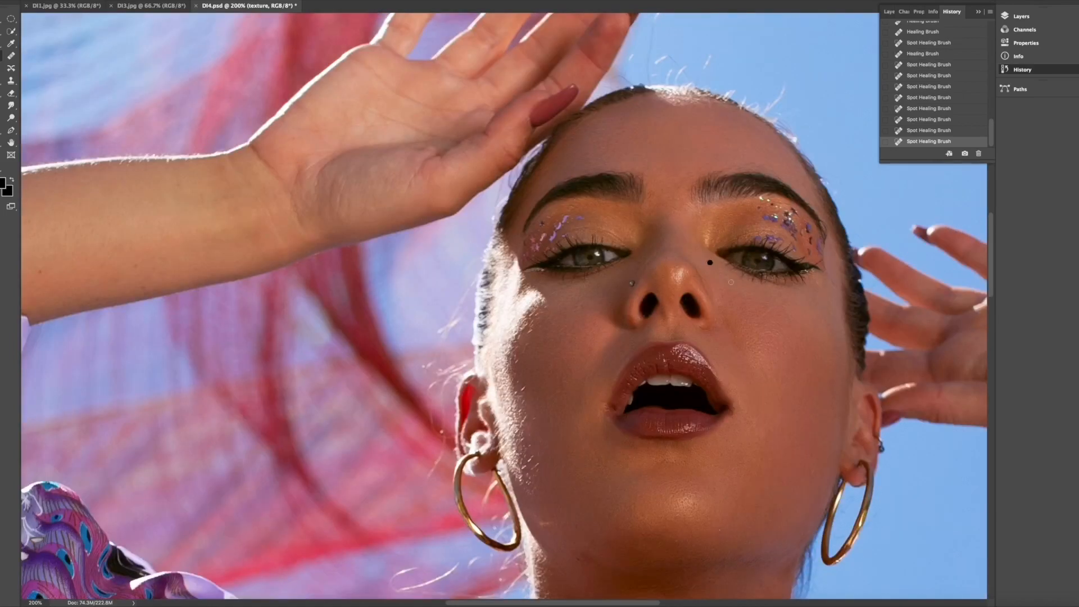
{"action": "left_click", "coordinate": [755, 306]}
Try to heal the texture along the sunlit edge of her right cheek and undo these strokes.
{"action": "left_click", "coordinate": [518, 344]}
{"action": "key", "text": "super+z"}
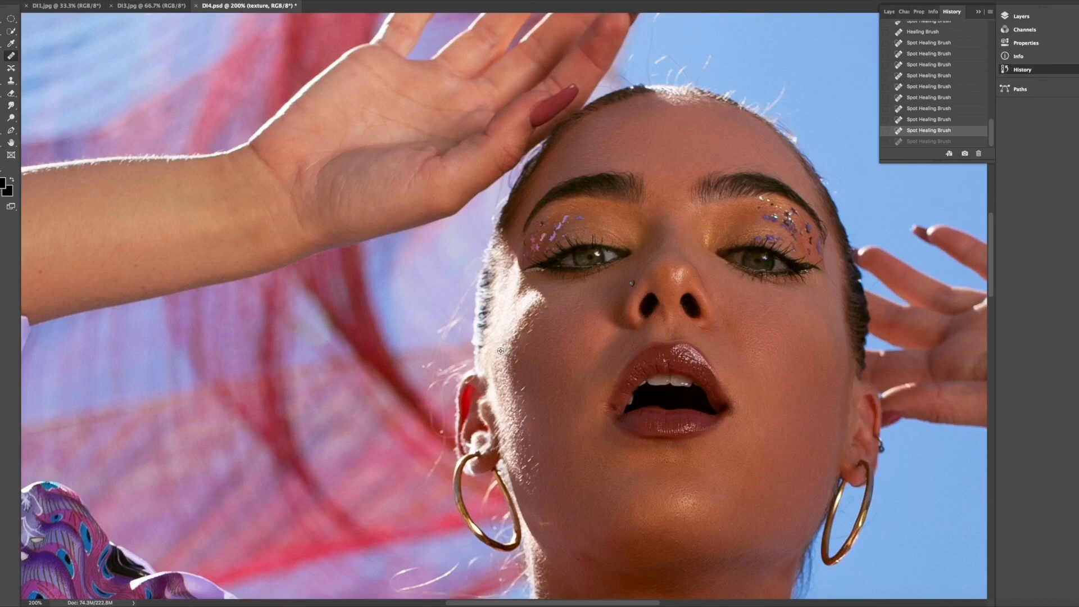
{"action": "left_click", "coordinate": [509, 337]}
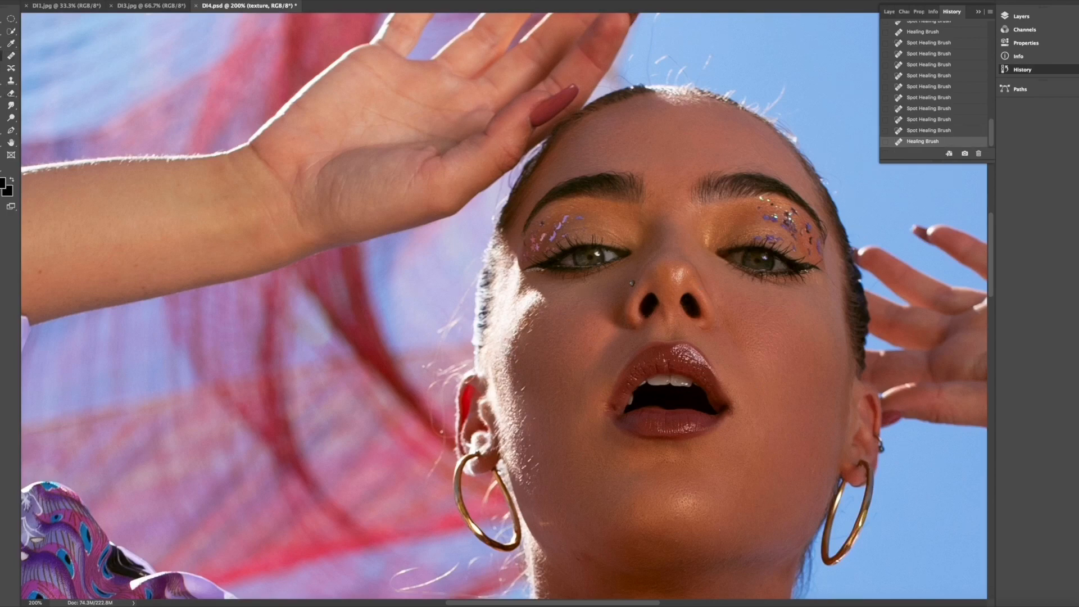
{"action": "left_click", "coordinate": [554, 343]}
{"action": "scroll", "coordinate": [626, 323], "scroll_direction": "down", "scroll_amount": 3}
{"action": "left_click", "coordinate": [962, 131]}
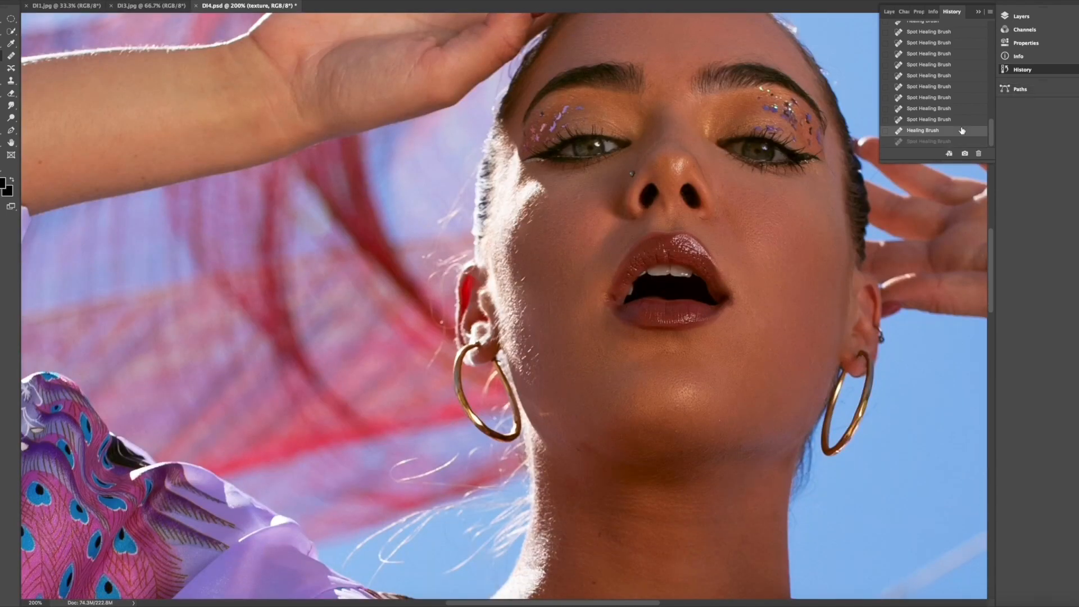
{"action": "left_click", "coordinate": [959, 121]}
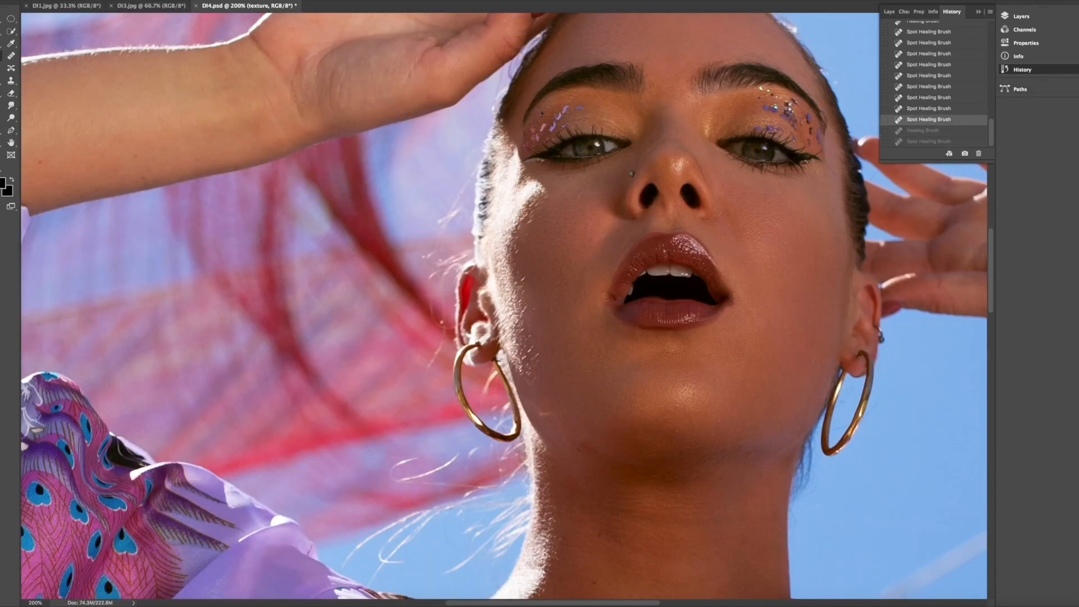
Reduce the Spot Healing Brush size further and heal fine texture at the sunlit edge of her right cheek.
{"action": "right_click", "coordinate": [37, 27]}
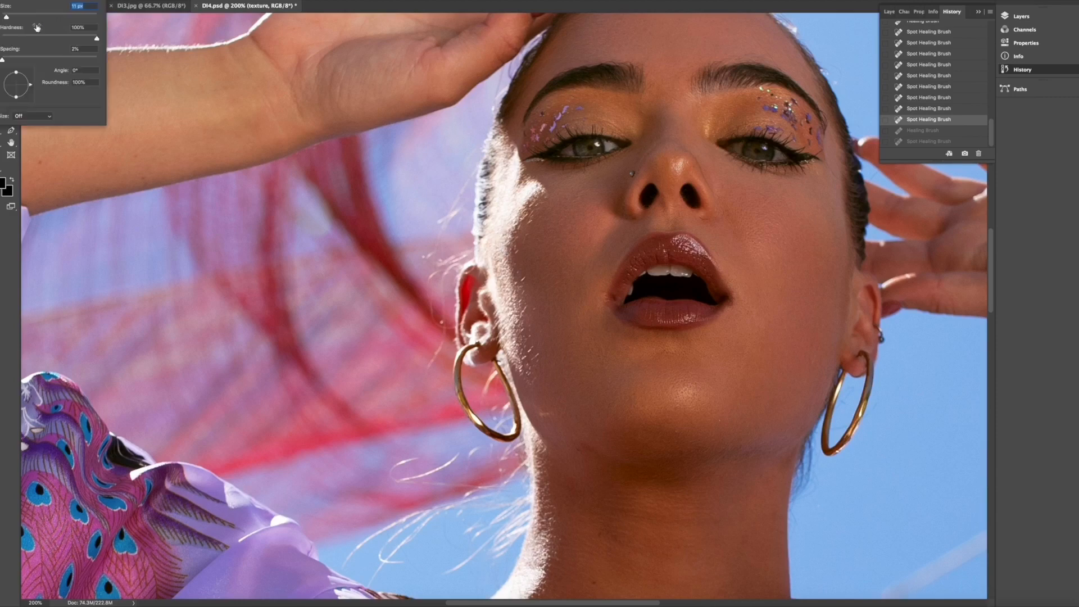
{"action": "left_click_drag", "start_coordinate": [6, 17], "coordinate": [4, 17]}
{"action": "key", "text": "Return"}
{"action": "left_click", "coordinate": [526, 239]}
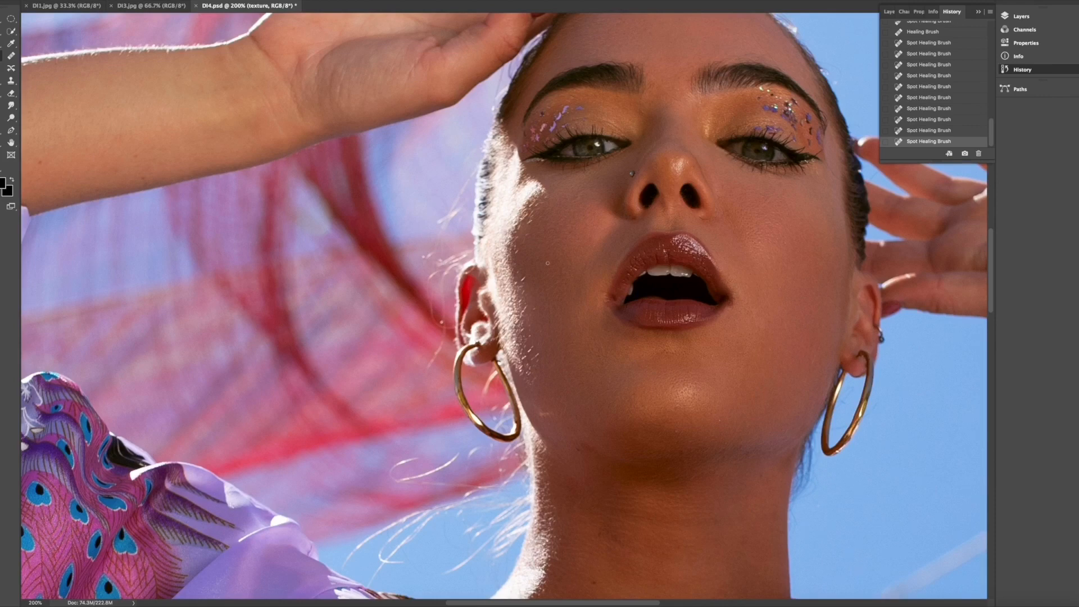
{"action": "left_click", "coordinate": [525, 240]}
Compare her right cheek before and after the last two spot-healing strokes.
{"action": "left_click", "coordinate": [931, 131]}
{"action": "left_click", "coordinate": [935, 120]}
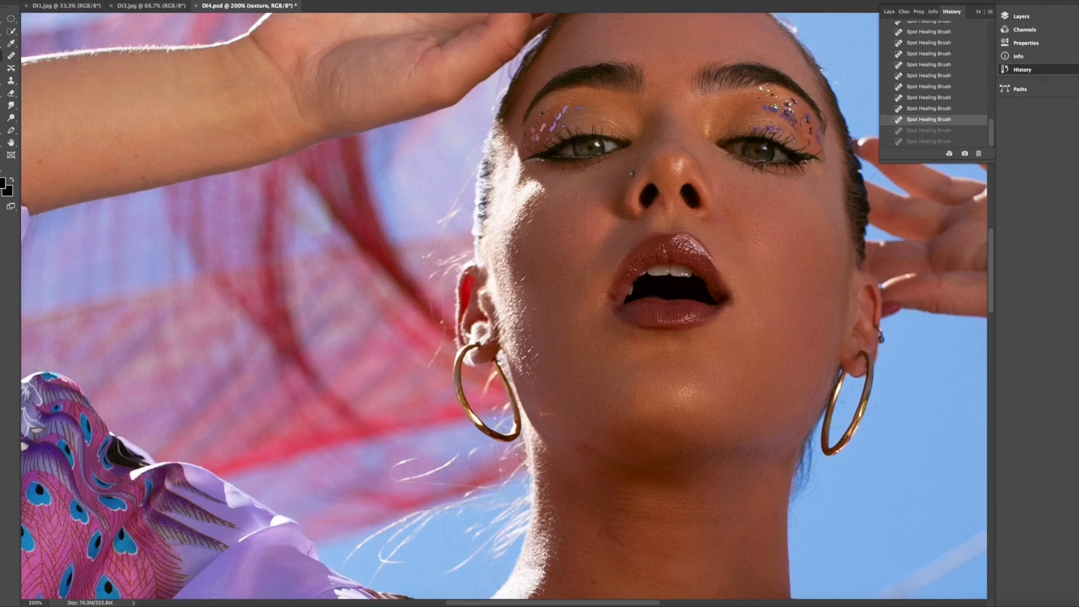
{"action": "key", "text": "ctrl+shift+z"}
{"action": "key", "text": "ctrl+shift+z"}
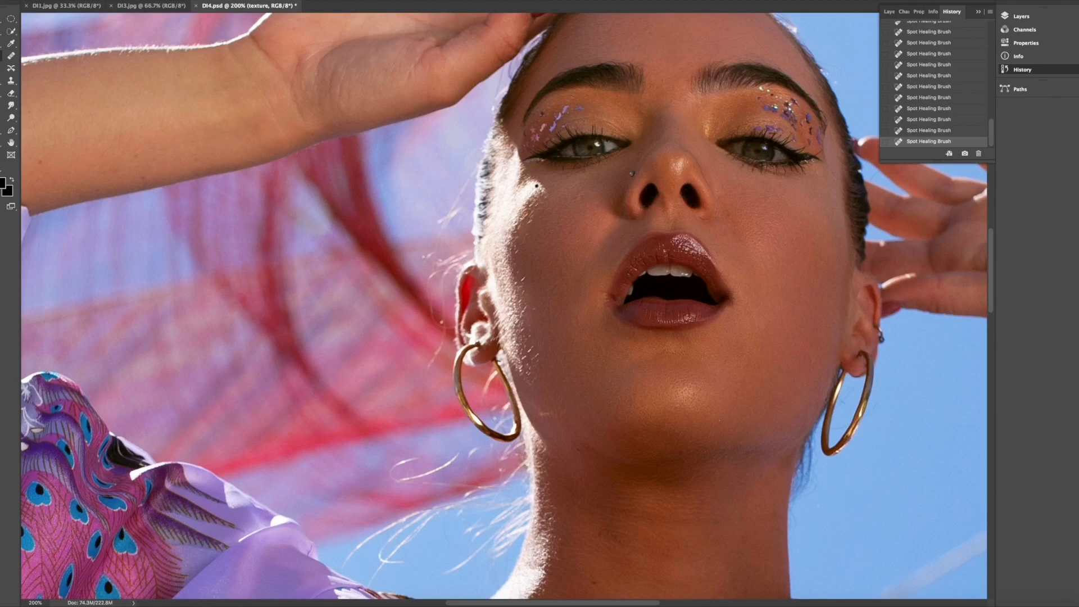
Inspect the face and neck, toggling the most recent spot-healing stroke off and on to judge its effect.
{"action": "scroll", "coordinate": [718, 223], "scroll_direction": "up", "scroll_amount": 3}
{"action": "scroll", "coordinate": [718, 223], "scroll_direction": "right", "scroll_amount": 2}
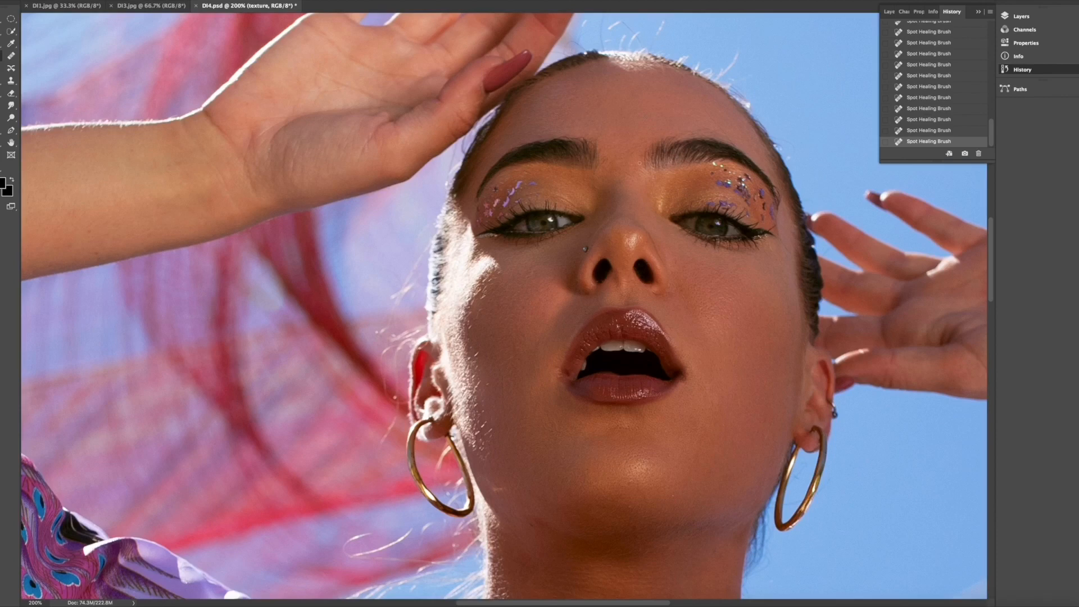
{"action": "scroll", "coordinate": [506, 306], "scroll_direction": "down", "scroll_amount": 2}
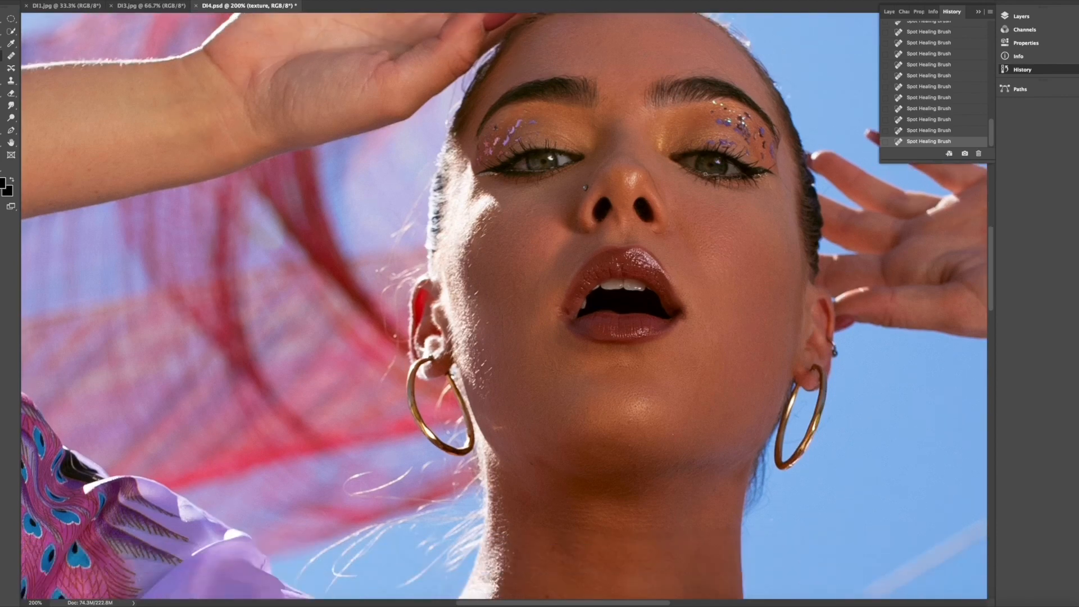
{"action": "scroll", "coordinate": [506, 307], "scroll_direction": "down", "scroll_amount": 3}
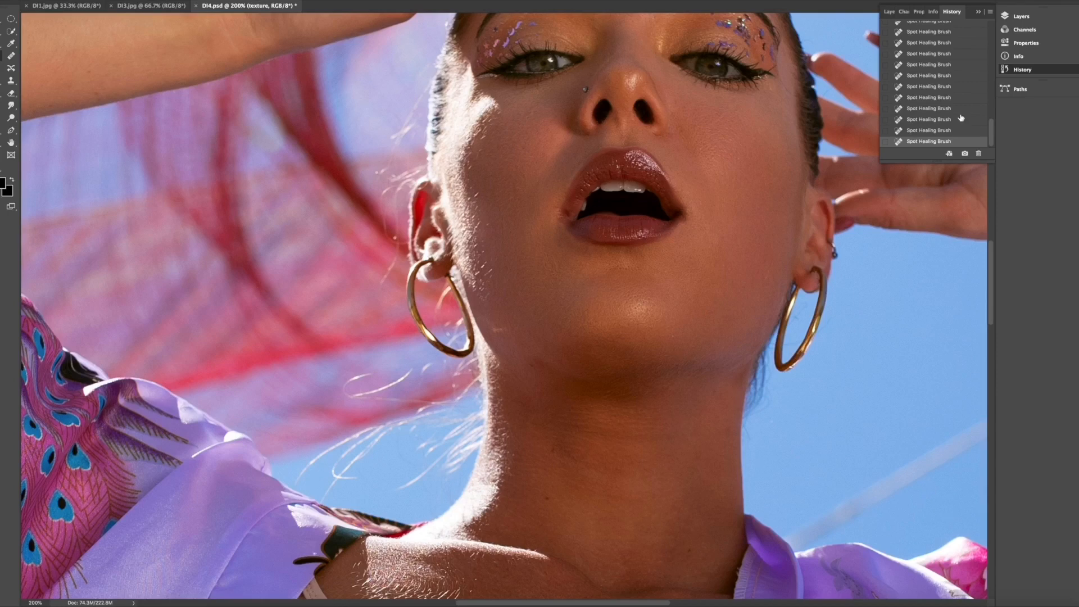
{"action": "key", "text": "ctrl+z"}
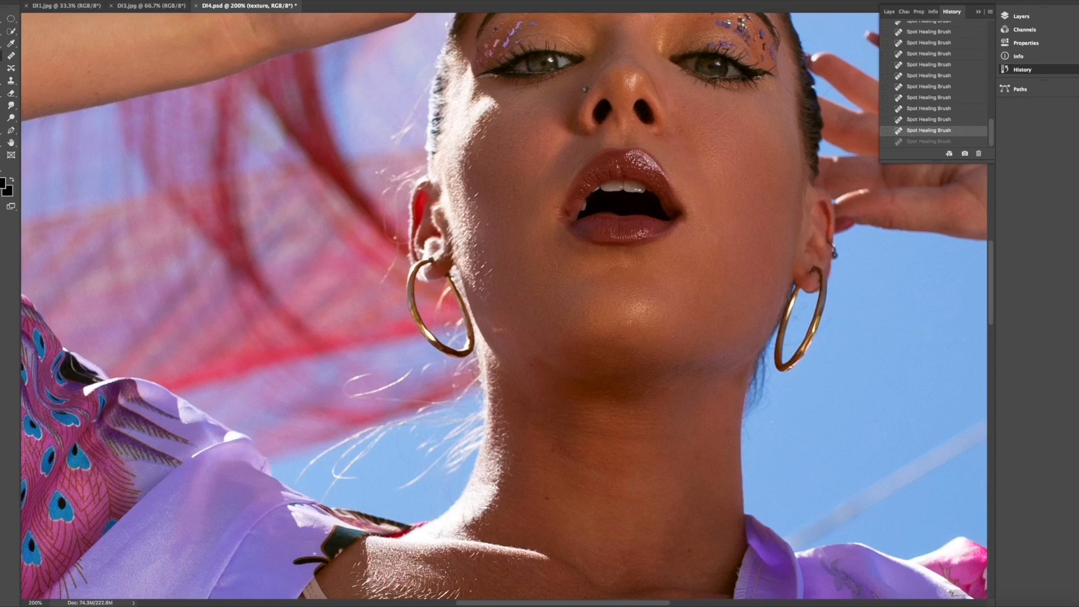
{"action": "key", "text": "ctrl+shift+z"}
{"action": "key", "text": "ctrl+z"}
{"action": "key", "text": "ctrl+shift+z"}
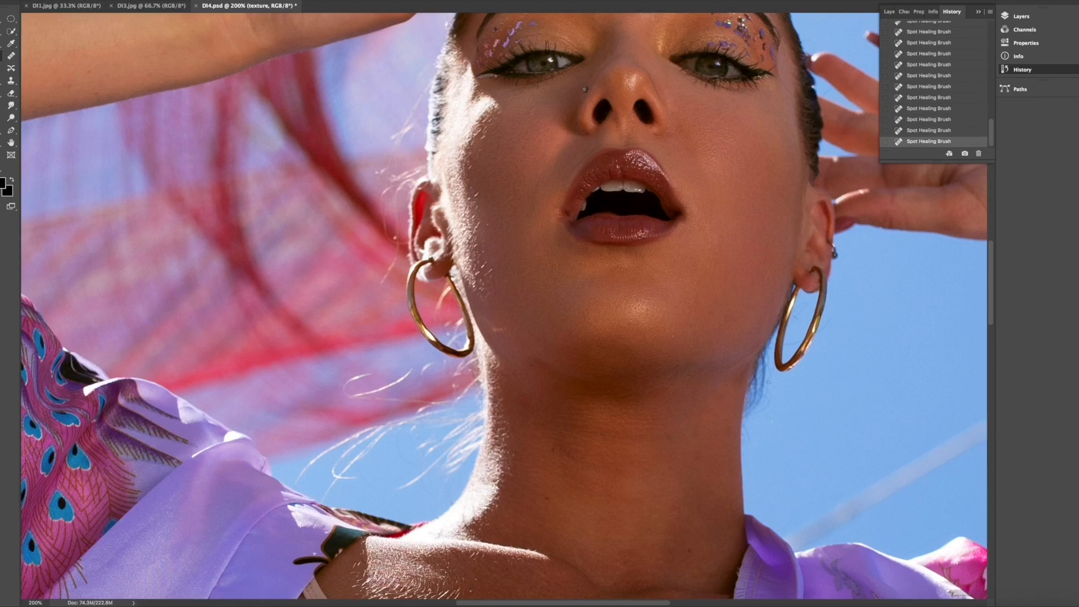
Make the color layer active and heal uneven tones under her chin toward the left jawline with the Healing Brush.
{"action": "left_click", "coordinate": [1041, 16]}
{"action": "left_click", "coordinate": [928, 106]}
{"action": "key", "text": "j"}
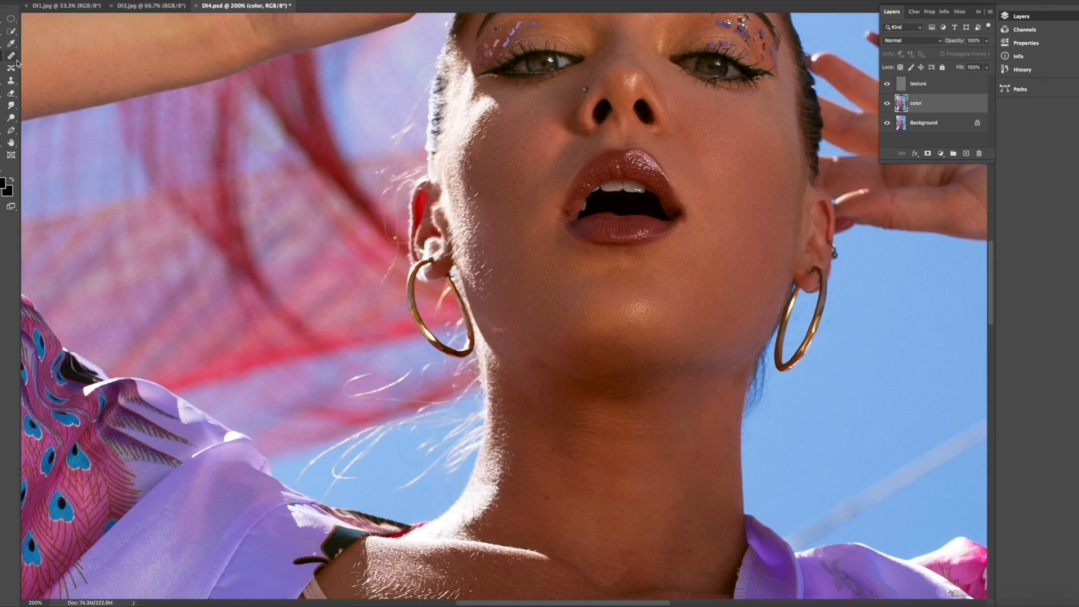
{"action": "left_click", "coordinate": [701, 345], "text": "alt"}
{"action": "left_click", "coordinate": [685, 359]}
{"action": "left_click", "coordinate": [695, 360]}
{"action": "mouse_move", "coordinate": [710, 361]}
{"action": "left_mouse_down"}
{"action": "mouse_move", "coordinate": [714, 331]}
{"action": "mouse_move", "coordinate": [680, 342]}
{"action": "mouse_move", "coordinate": [705, 361]}
{"action": "left_mouse_up"}
{"action": "left_click", "coordinate": [725, 357]}
Resample nearby skin and even out the tones farther along her left jawline and on the upper neck.
{"action": "left_click", "coordinate": [733, 330], "text": "alt"}
{"action": "left_click", "coordinate": [728, 352]}
{"action": "left_click", "coordinate": [744, 344]}
{"action": "left_click_drag", "start_coordinate": [736, 355], "coordinate": [713, 362]}
{"action": "left_click", "coordinate": [696, 402]}
{"action": "left_click", "coordinate": [710, 352], "text": "alt"}
Compare the color layer with and without the last Healing Brush stroke and undo that stroke.
{"action": "scroll", "coordinate": [699, 355], "scroll_direction": "up", "scroll_amount": 3}
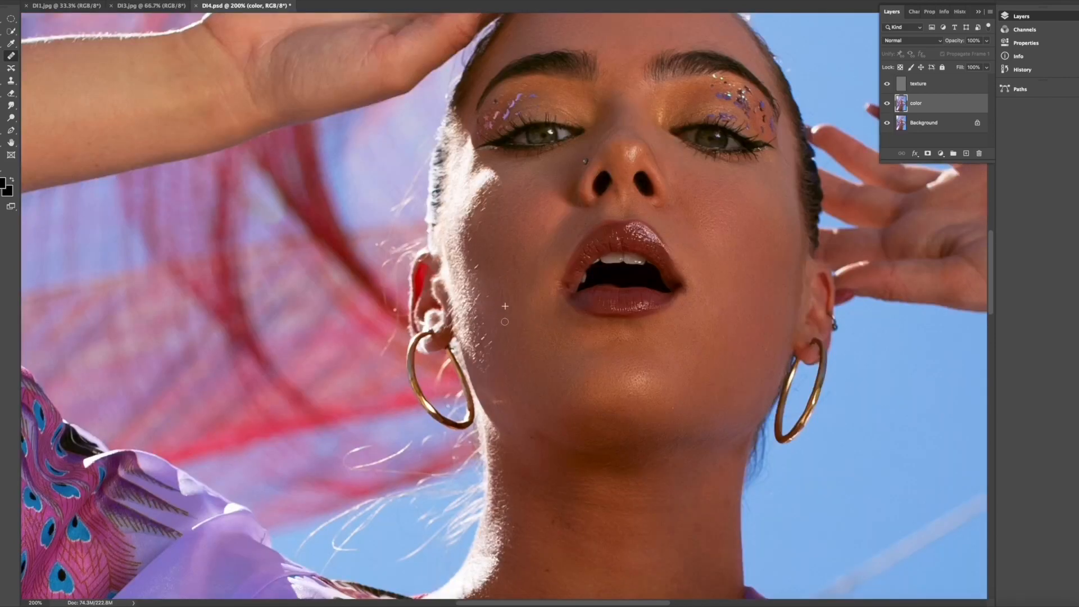
{"action": "left_click", "coordinate": [1023, 70]}
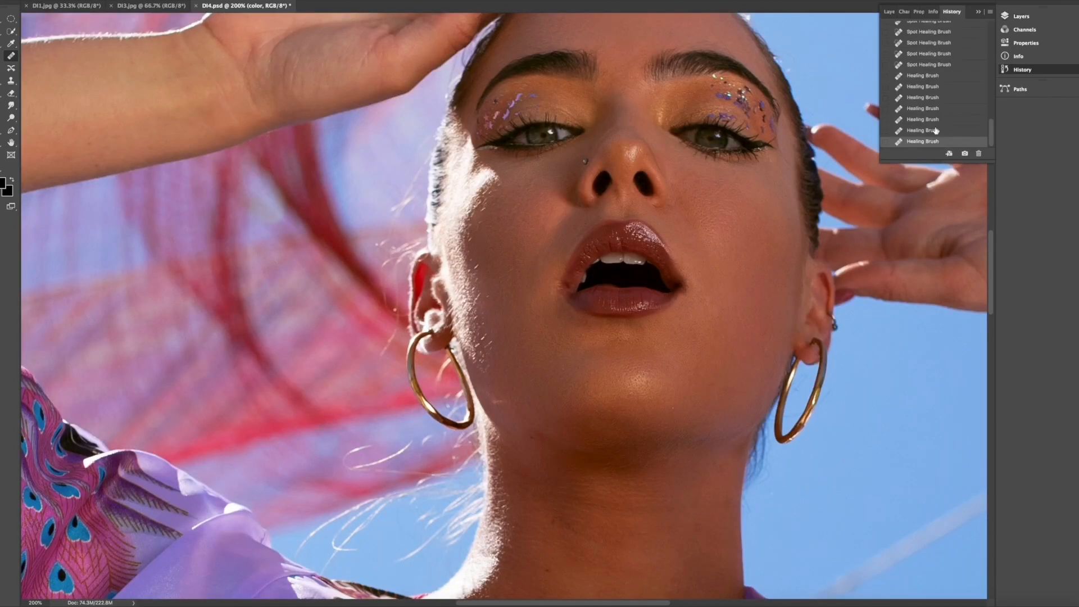
{"action": "left_click", "coordinate": [936, 131]}
{"action": "left_click", "coordinate": [931, 141]}
{"action": "left_click", "coordinate": [931, 131]}
{"action": "left_click", "coordinate": [1051, 16]}
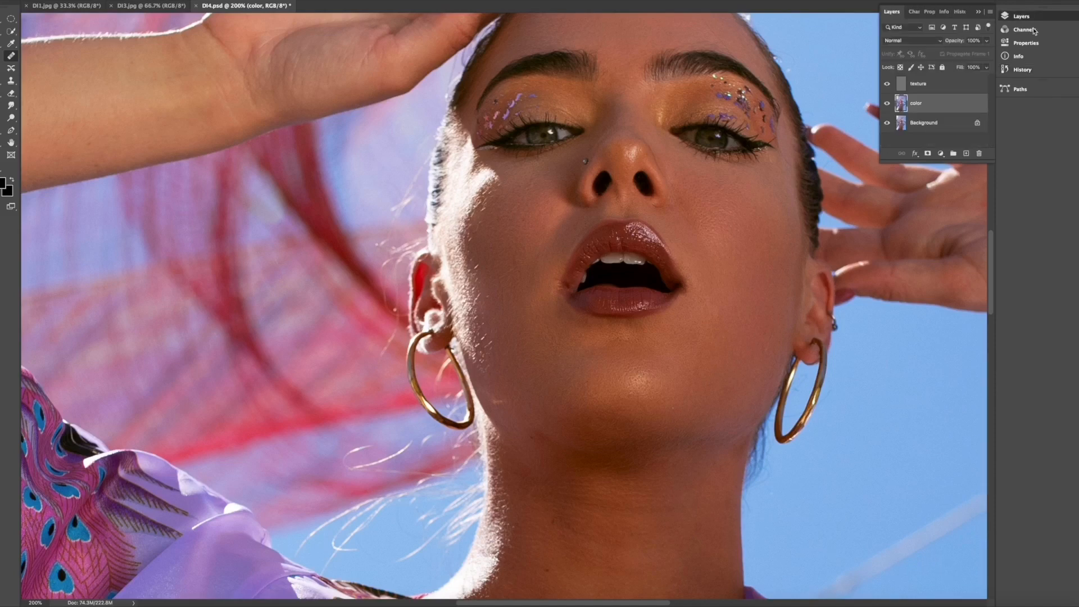
Make the texture layer active and spot-heal the small blemishes on her left-hand cheek and below the eye.
{"action": "scroll", "coordinate": [566, 174], "scroll_direction": "up", "scroll_amount": 1}
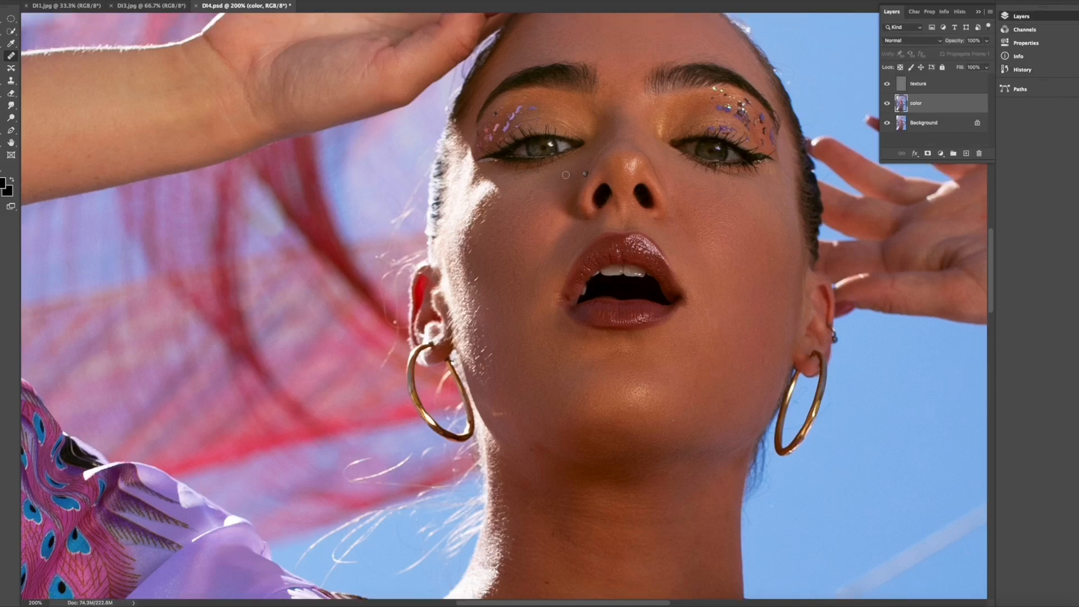
{"action": "left_click", "coordinate": [937, 88]}
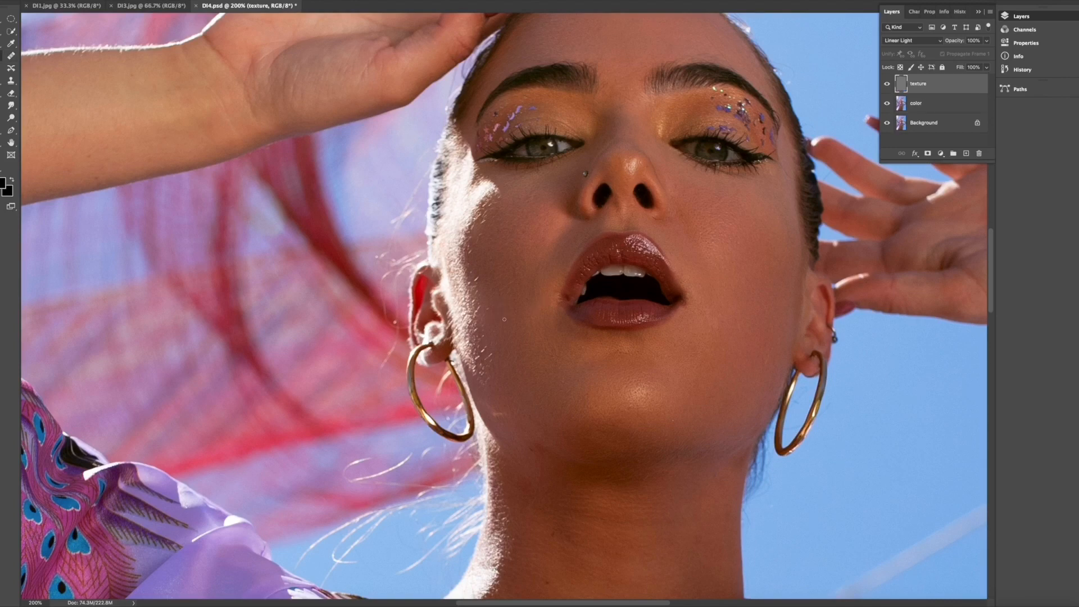
{"action": "mouse_move", "coordinate": [504, 318]}
{"action": "left_mouse_down"}
{"action": "mouse_move", "coordinate": [502, 304]}
{"action": "mouse_move", "coordinate": [505, 327]}
{"action": "left_mouse_up"}
{"action": "left_click", "coordinate": [502, 309]}
{"action": "scroll", "coordinate": [835, 366], "scroll_direction": "up", "scroll_amount": 2}
{"action": "left_click", "coordinate": [532, 244]}
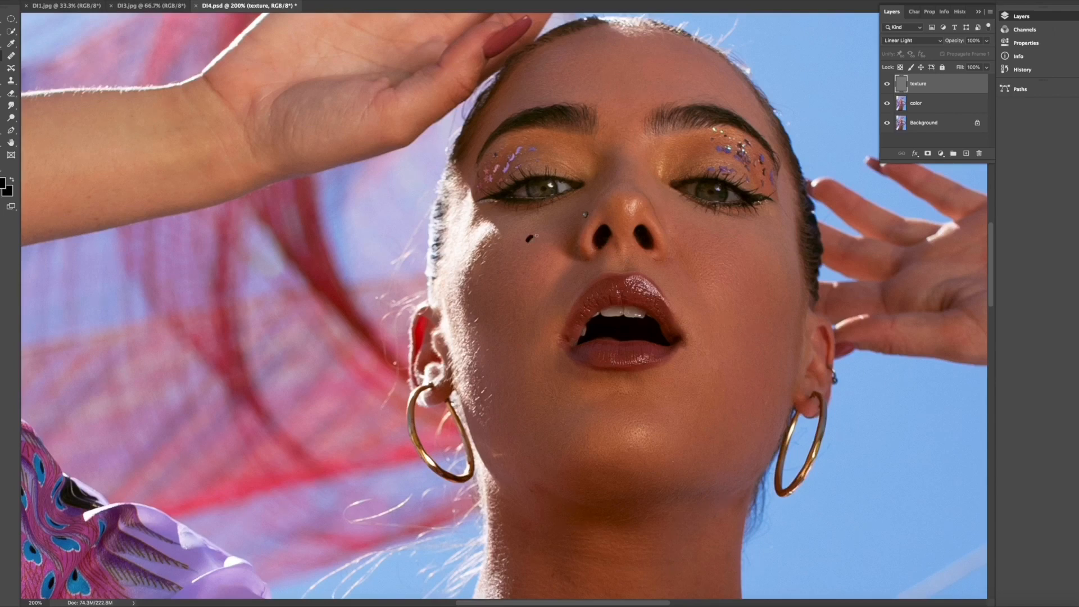
{"action": "left_click", "coordinate": [531, 241]}
{"action": "left_click", "coordinate": [519, 275]}
Examine the retouched face, neck and chest up close and in the full portrait for remaining skin flaws.
{"action": "scroll", "coordinate": [779, 339], "scroll_direction": "up", "scroll_amount": 3}
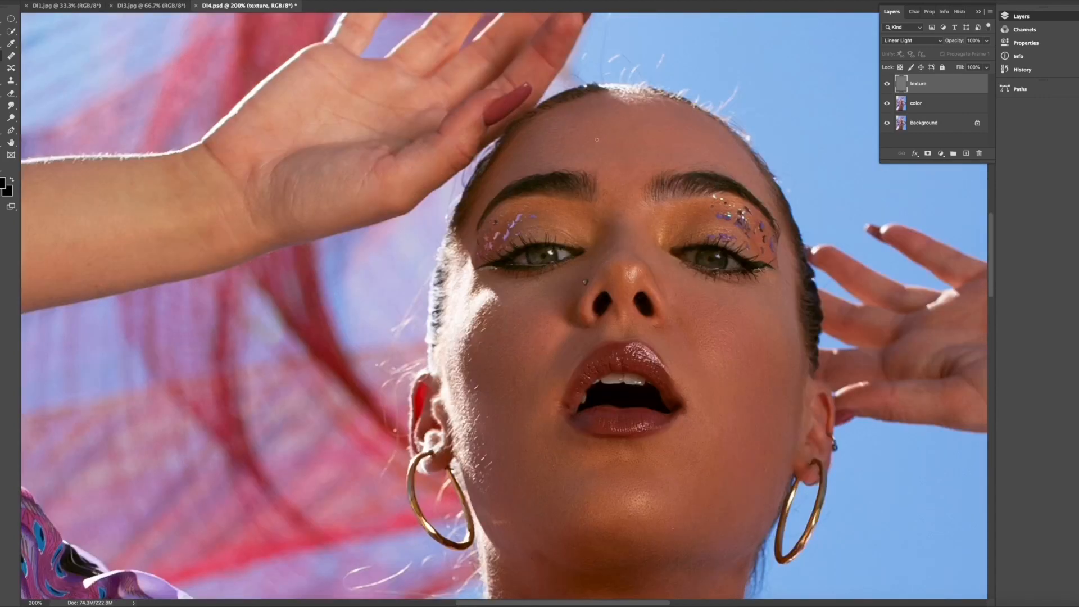
{"action": "scroll", "coordinate": [979, 388], "scroll_direction": "down", "scroll_amount": 6}
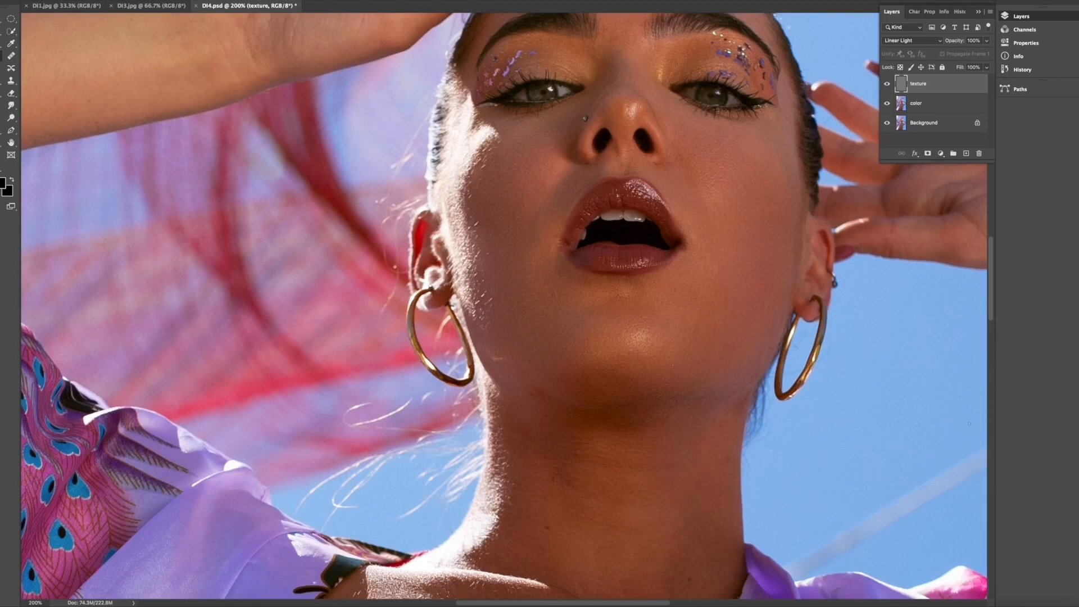
{"action": "scroll", "coordinate": [969, 424], "scroll_direction": "down", "scroll_amount": 8}
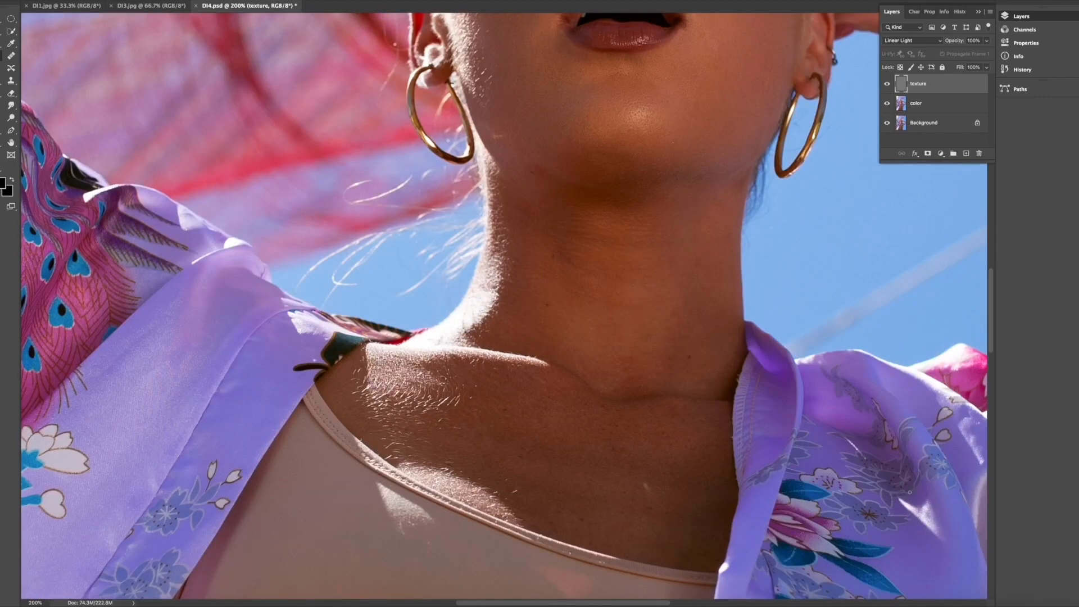
{"action": "scroll", "coordinate": [909, 493], "scroll_direction": "down", "scroll_amount": 2}
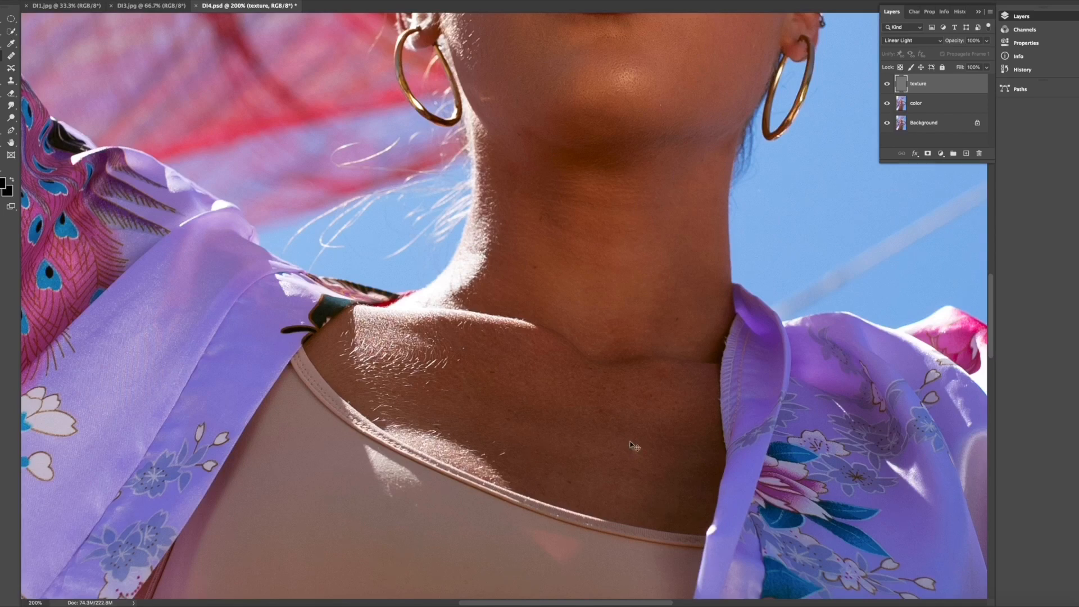
{"action": "key", "text": "ctrl+minus"}
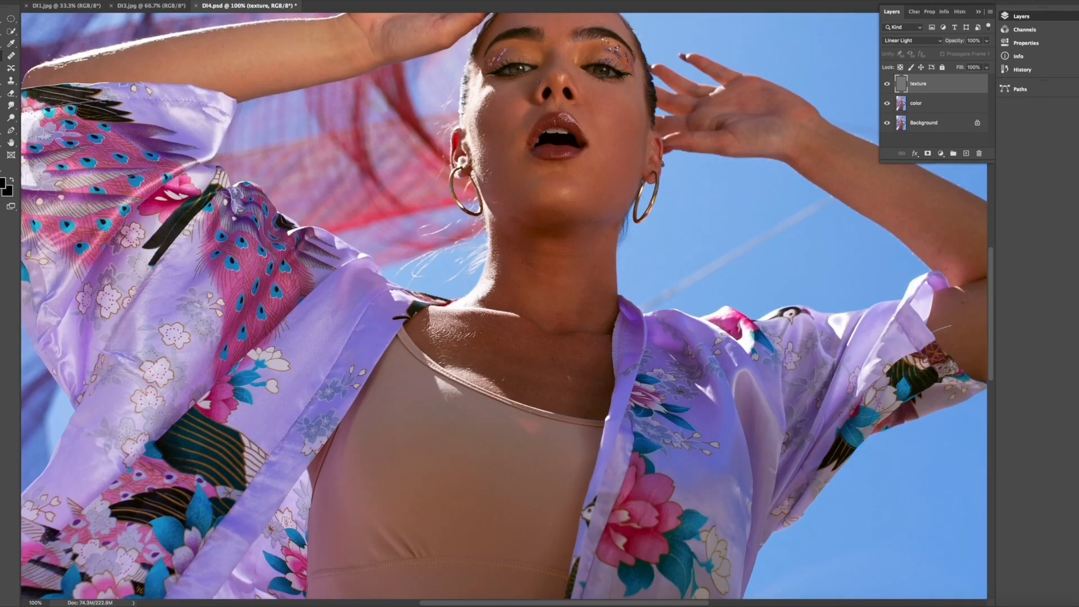
{"action": "scroll", "coordinate": [505, 305], "scroll_direction": "up", "scroll_amount": 2}
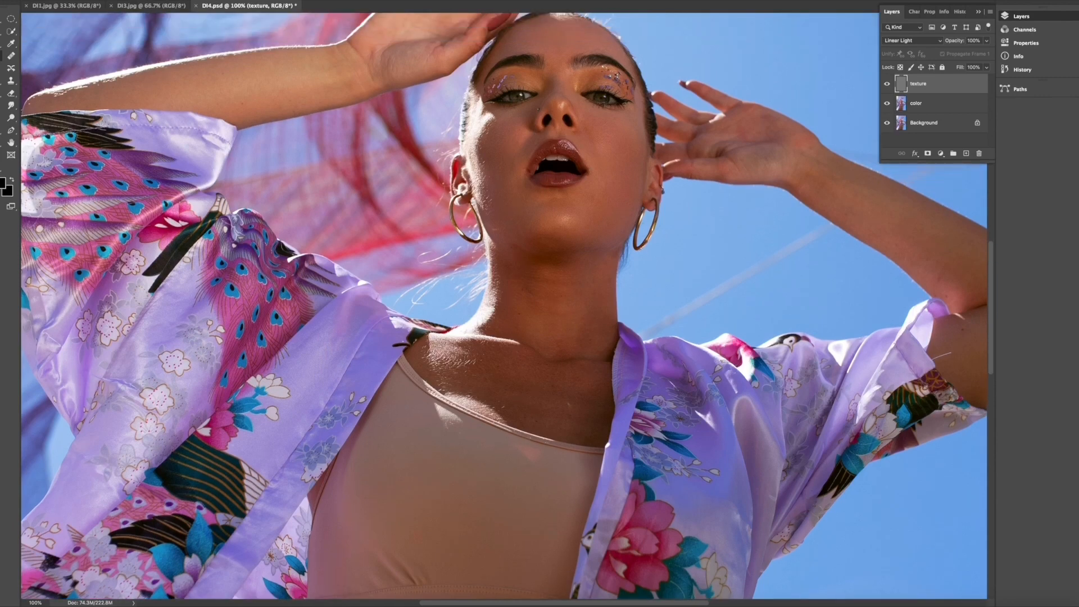
{"action": "scroll", "coordinate": [507, 306], "scroll_direction": "up", "scroll_amount": 2}
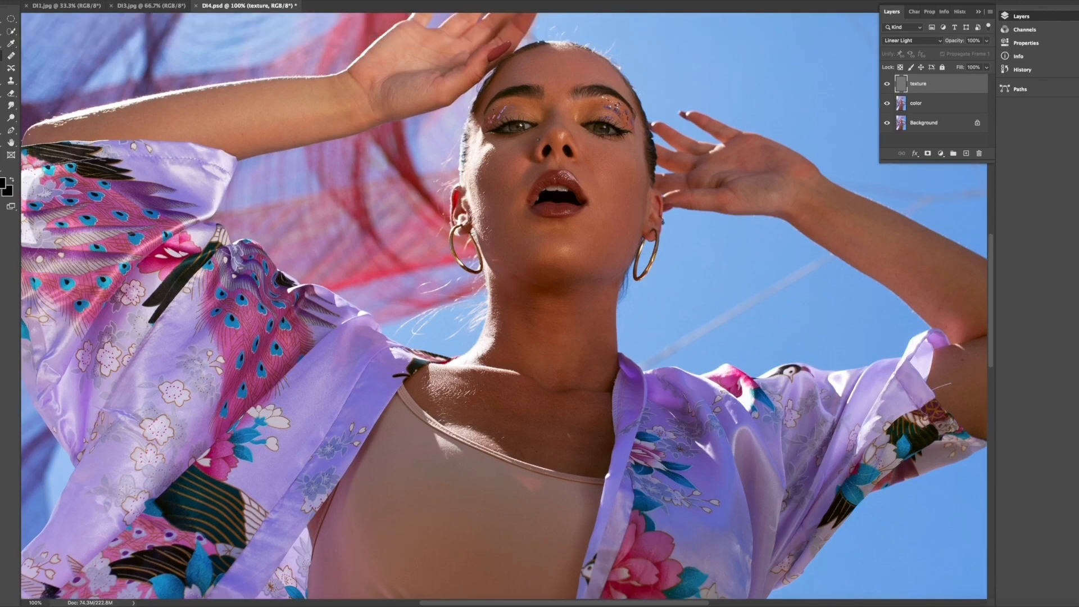
{"action": "key", "text": "ctrl+minus"}
{"action": "key", "text": "ctrl+minus"}
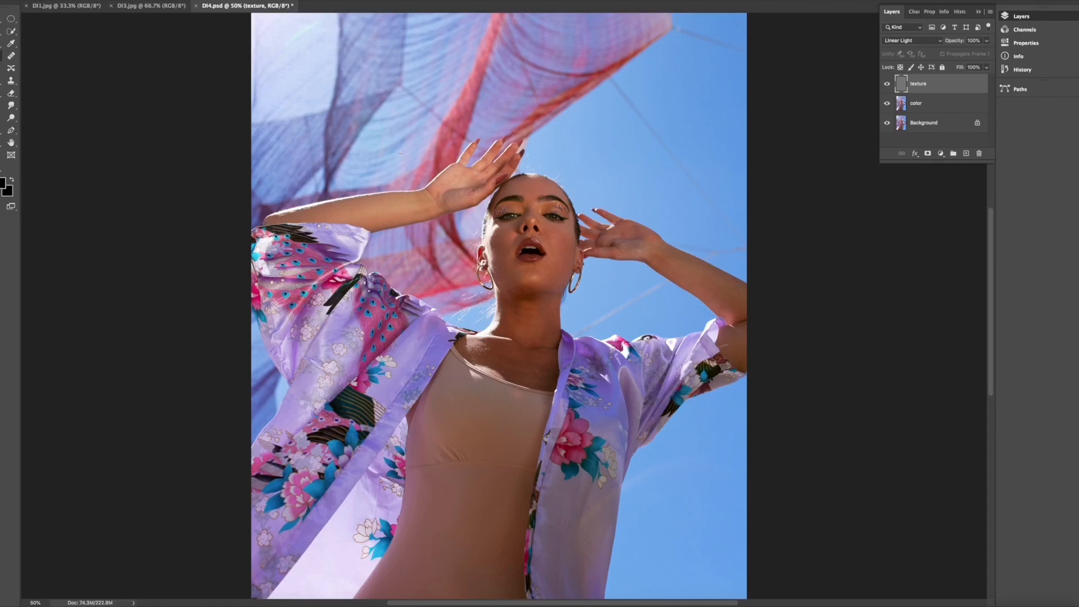
Try evening out the facial skin tones on the color layer with a resized Healing Brush, and undo the strokes.
{"action": "left_click", "coordinate": [935, 109]}
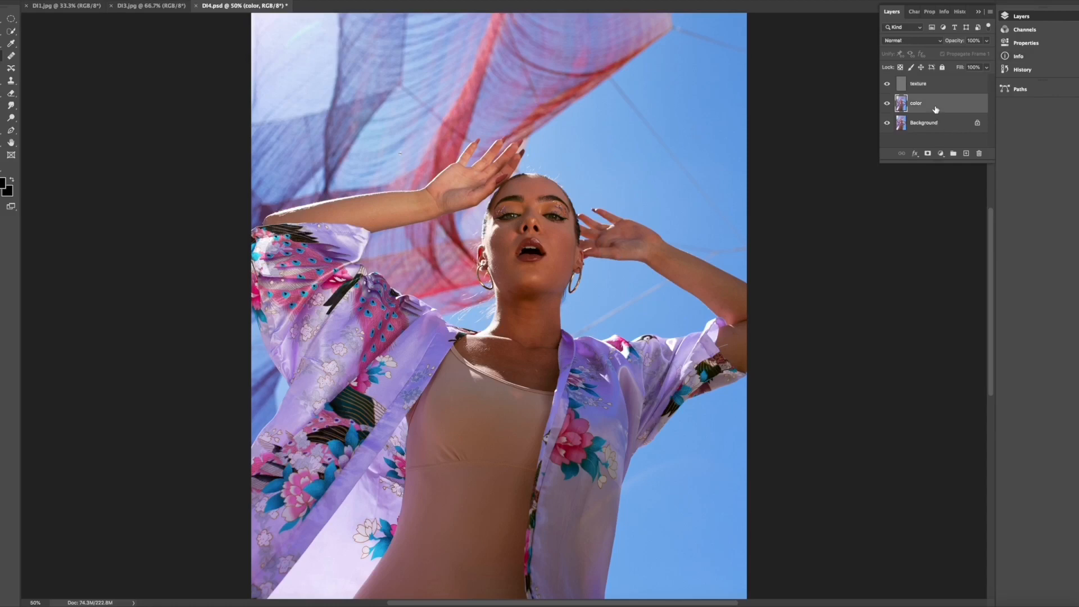
{"action": "right_click", "coordinate": [10, 59]}
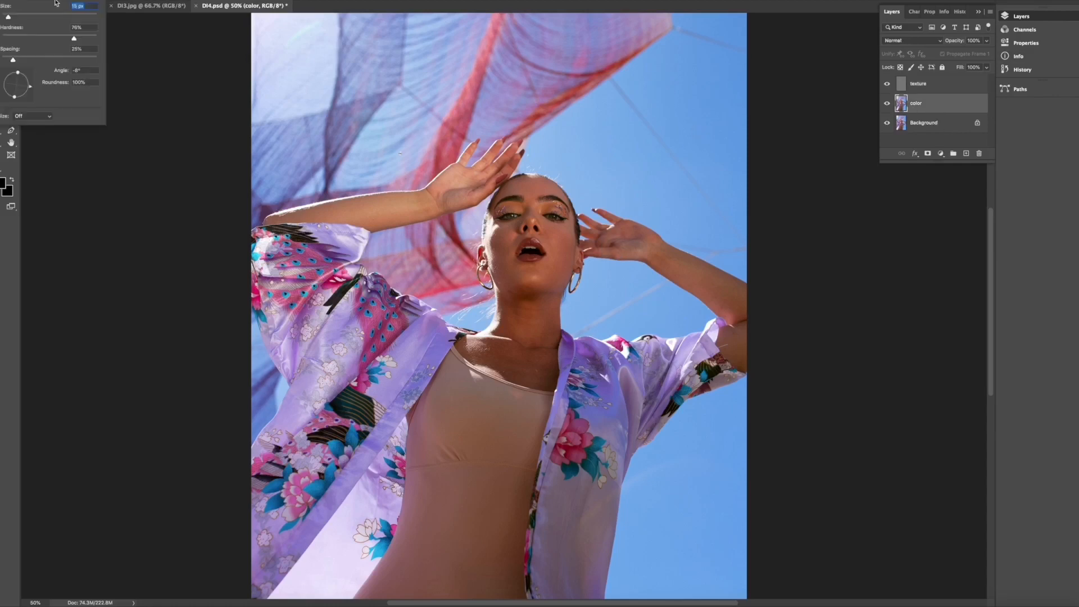
{"action": "left_click_drag", "start_coordinate": [15, 20], "coordinate": [16, 20]}
{"action": "key", "text": "Return"}
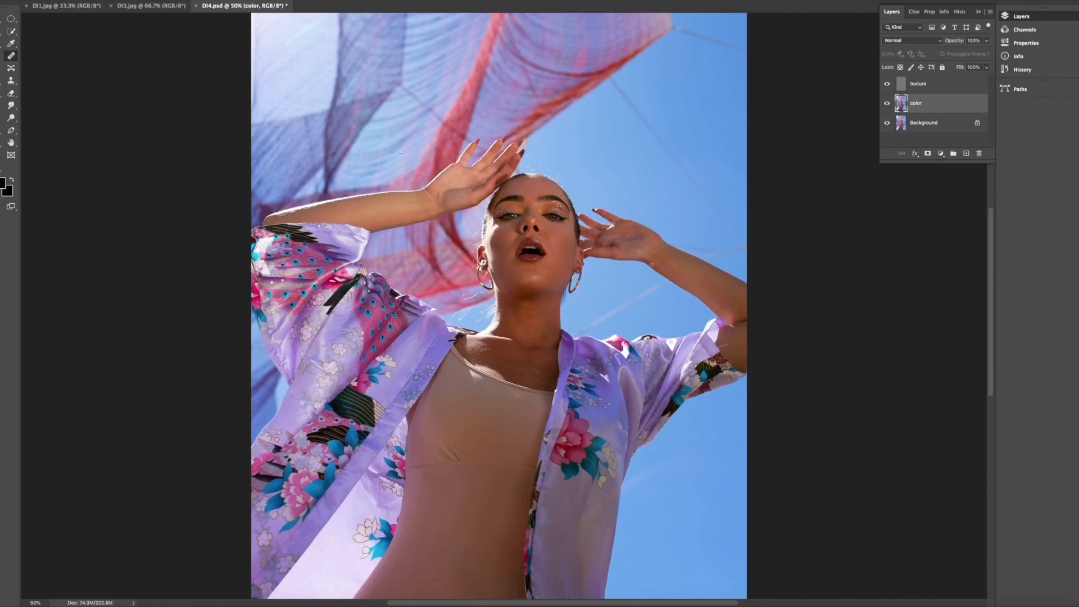
{"action": "left_click", "coordinate": [565, 243], "text": "alt"}
{"action": "key", "text": "ctrl+z"}
{"action": "key", "text": "ctrl+z"}
{"action": "left_click", "coordinate": [931, 85]}
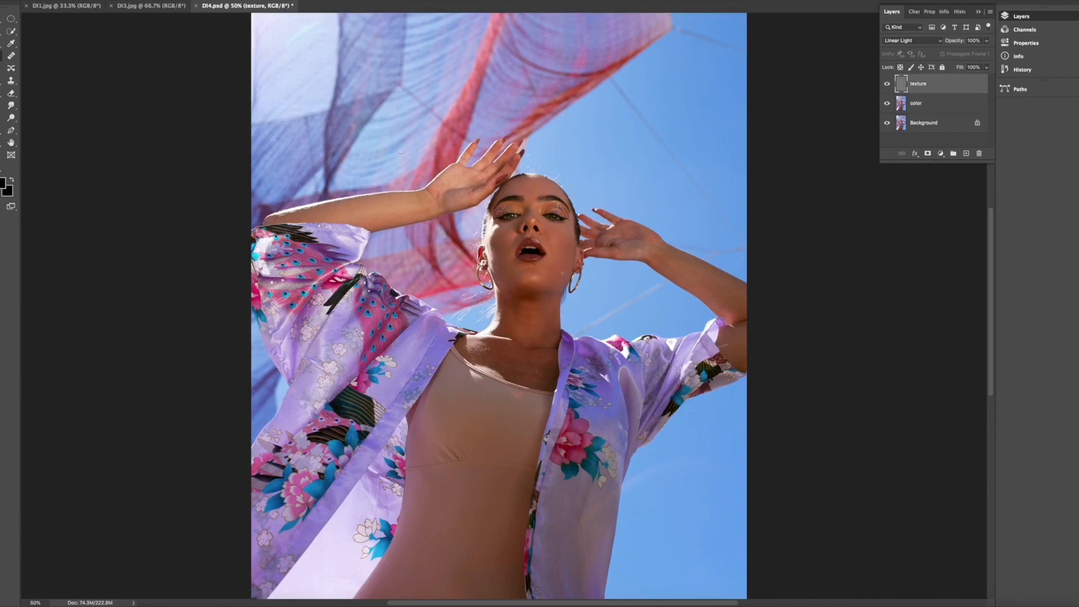
{"action": "scroll", "coordinate": [499, 306], "scroll_direction": "down", "scroll_amount": 2}
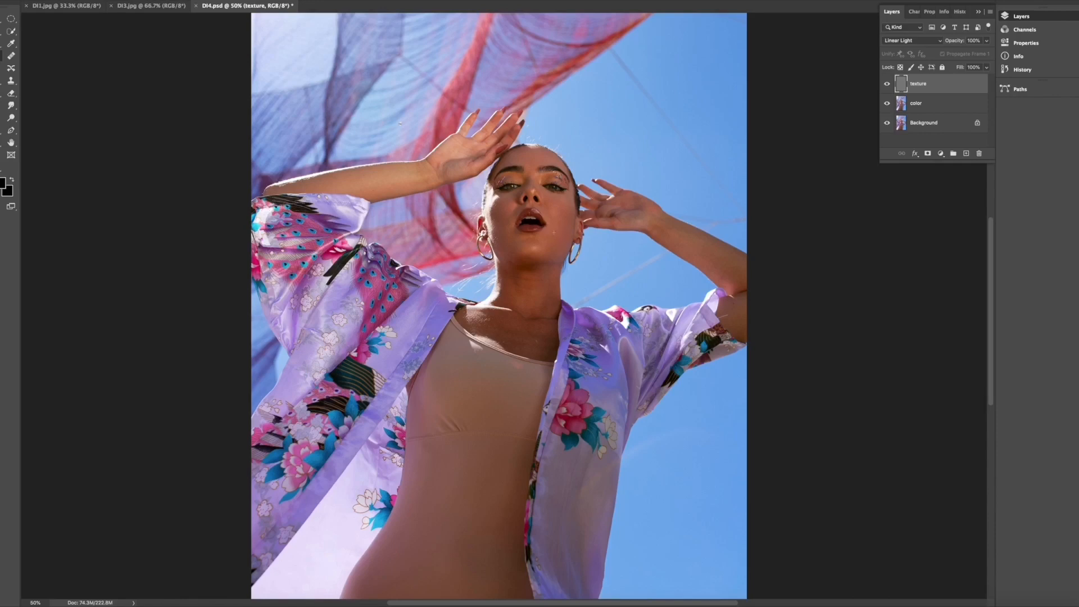
{"action": "scroll", "coordinate": [499, 306], "scroll_direction": "down", "scroll_amount": 4}
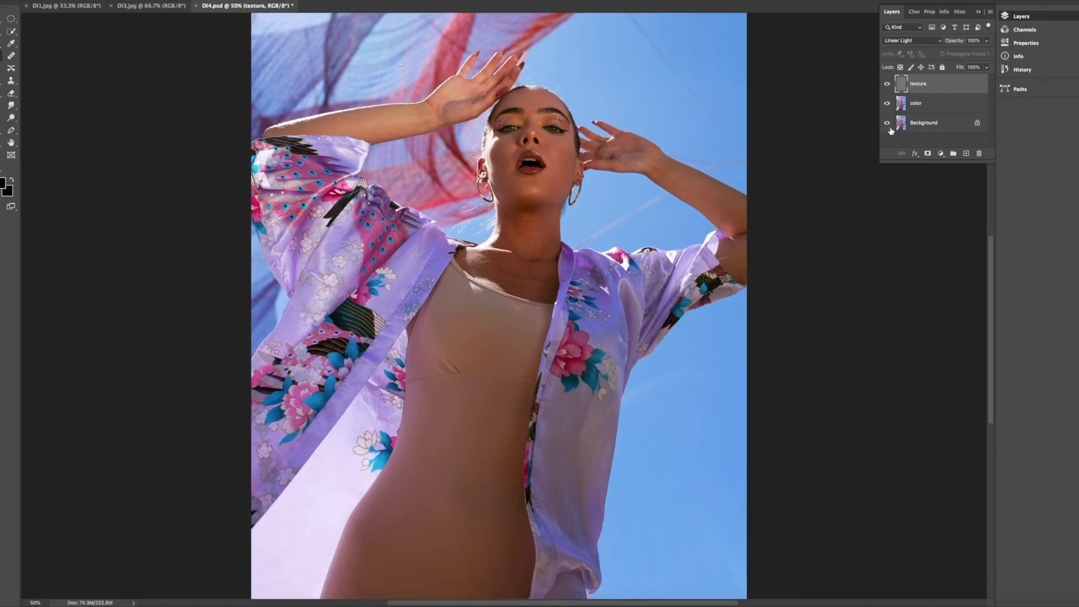
Make the color layer active, switch to the Healing Brush and even out the tones on her upper chest using skin sampled nearby.
{"action": "left_click", "coordinate": [951, 103]}
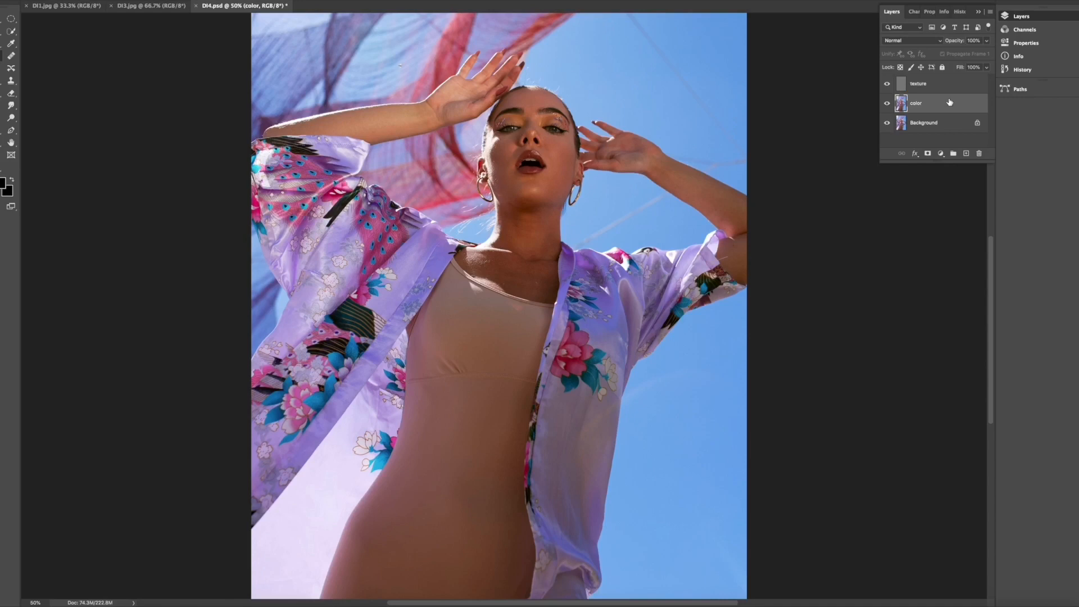
{"action": "left_click", "coordinate": [565, 176], "text": "alt"}
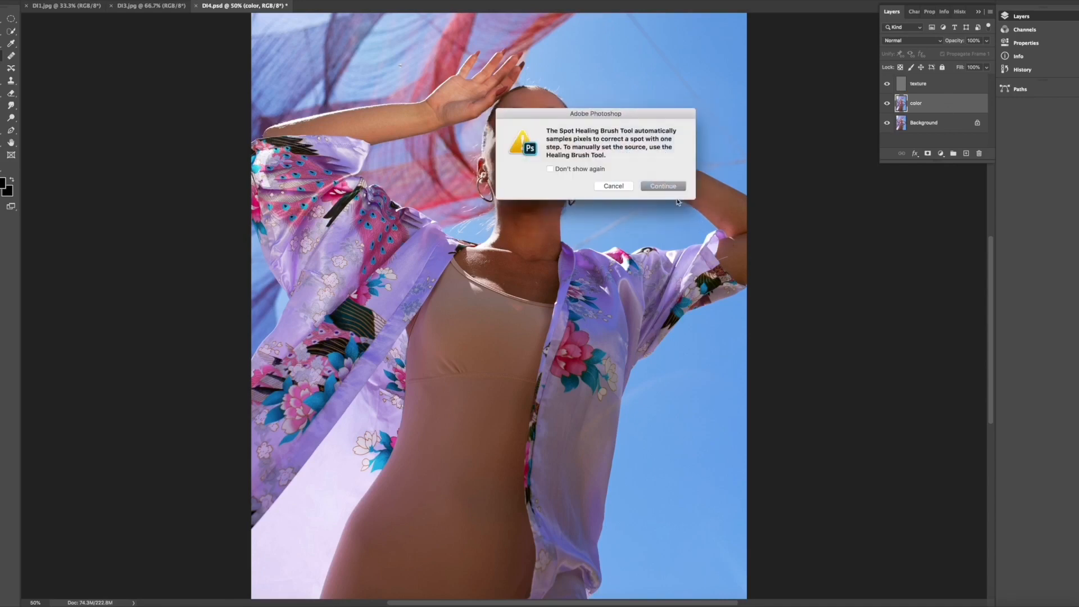
{"action": "key", "text": "Return"}
{"action": "left_click", "coordinate": [13, 56]}
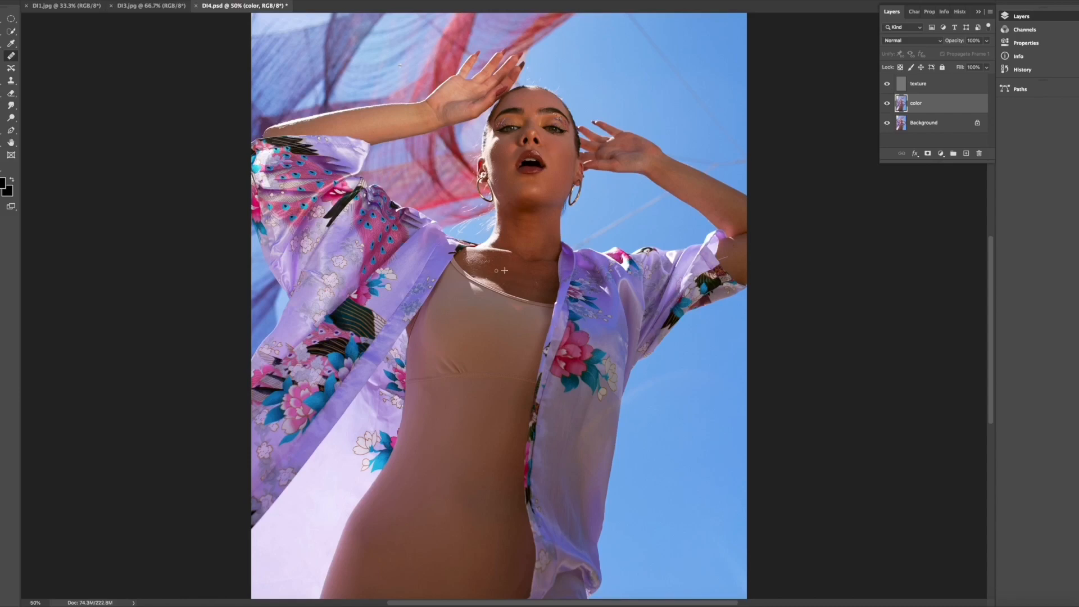
{"action": "left_click", "coordinate": [484, 264], "text": "alt"}
{"action": "left_click_drag", "start_coordinate": [495, 269], "coordinate": [504, 275]}
{"action": "left_click", "coordinate": [82, 1]}
{"action": "left_click", "coordinate": [512, 271]}
Enlarge the Healing Brush, resample skin on the chest and further smooth the tones above the top's neckline.
{"action": "key", "text": "ctrl+minus"}
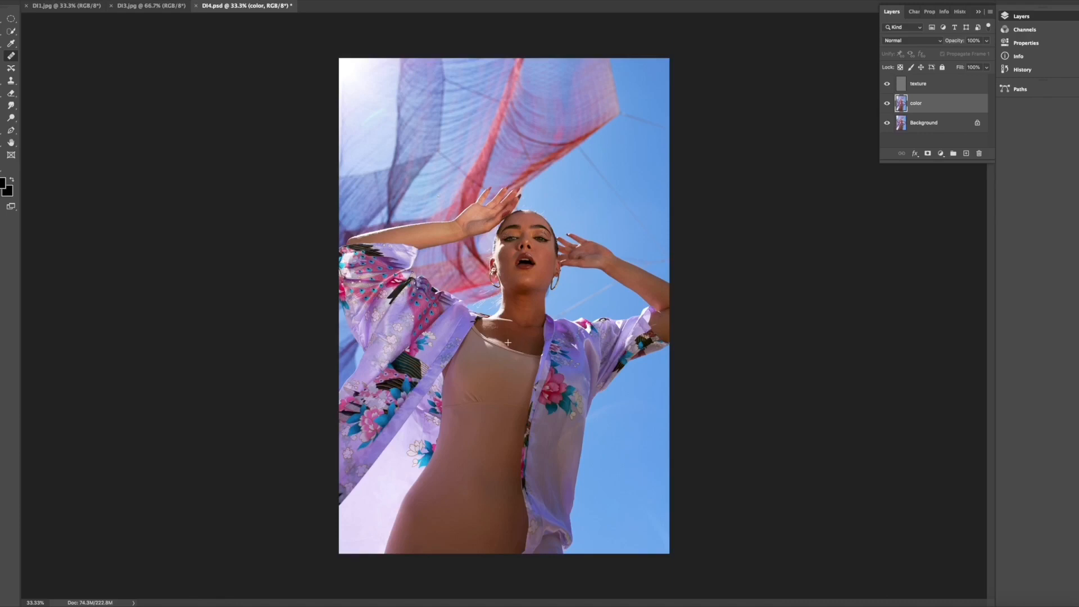
{"action": "left_click", "coordinate": [79, 0]}
{"action": "left_click", "coordinate": [79, 0]}
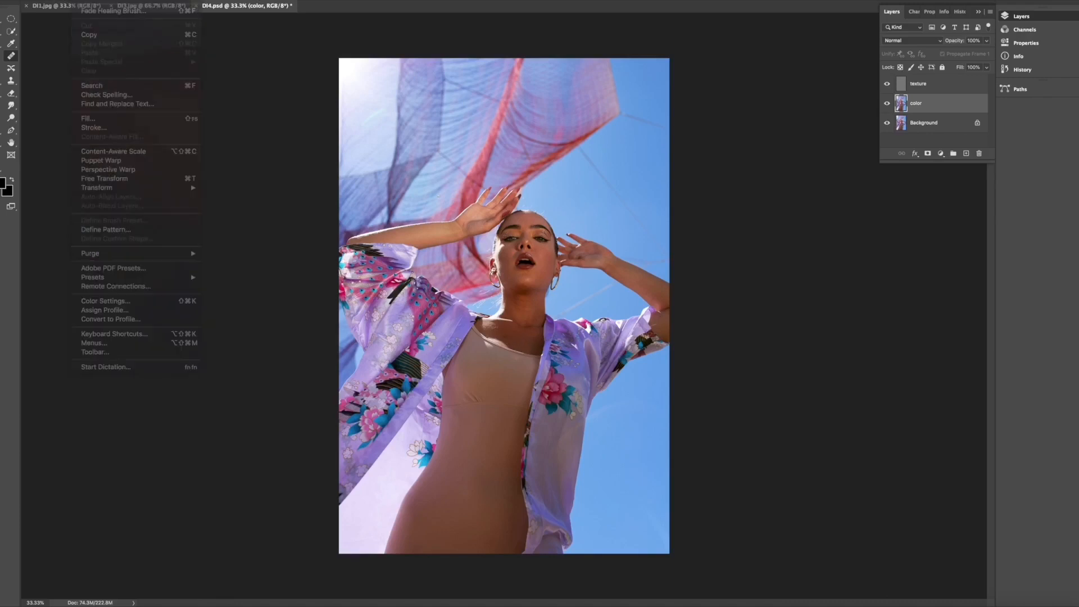
{"action": "left_click", "coordinate": [42, 0]}
{"action": "left_click_drag", "start_coordinate": [14, 17], "coordinate": [19, 17]}
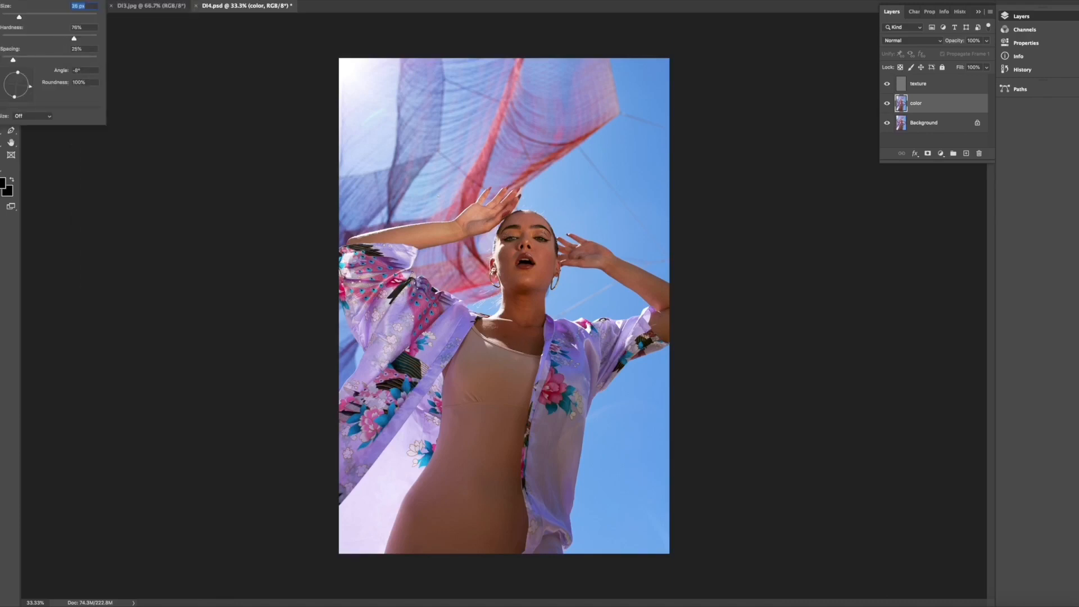
{"action": "left_click", "coordinate": [516, 337], "text": "alt"}
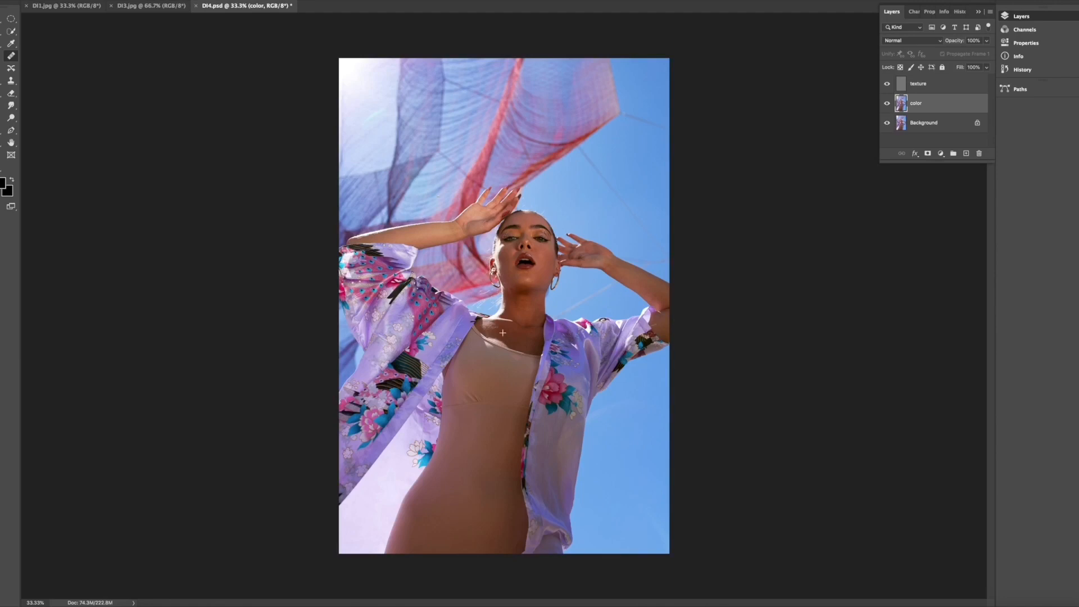
{"action": "left_click", "coordinate": [82, 2]}
{"action": "left_click", "coordinate": [670, 355]}
{"action": "left_click", "coordinate": [81, 1]}
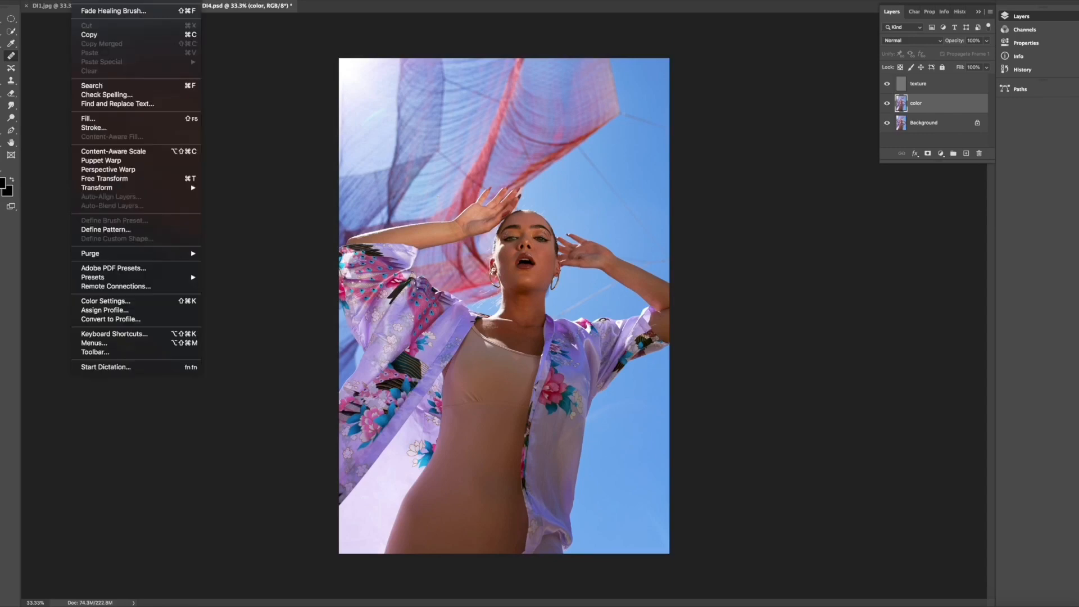
{"action": "key", "text": "Escape"}
{"action": "left_click", "coordinate": [516, 336]}
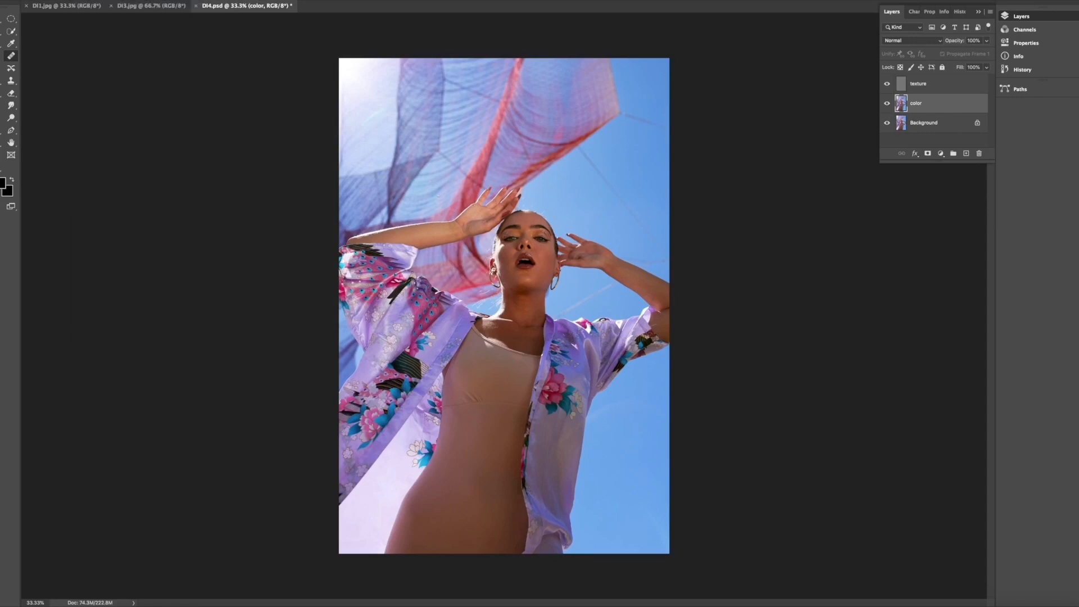